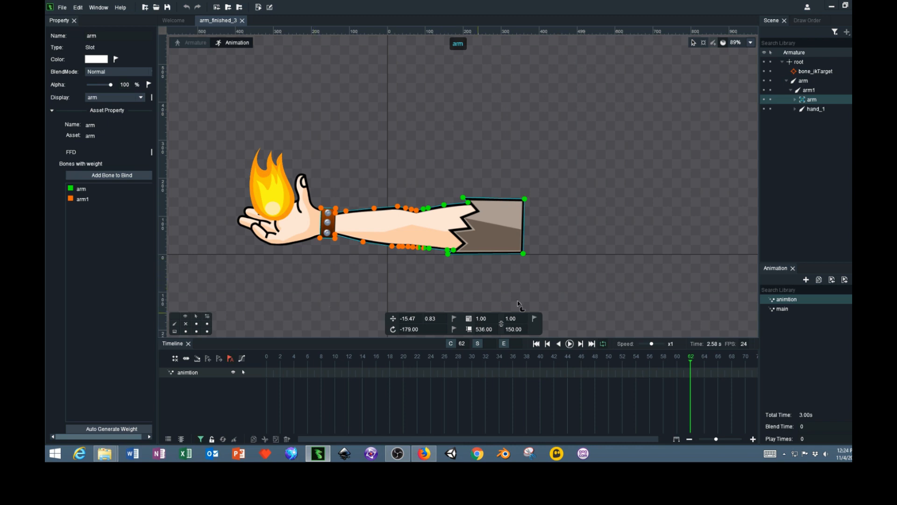
# Show the bones of the finished arm rig and preview its animation with the vertex weights deselected, stopping playback at the end
pyautogui.click(187, 324)
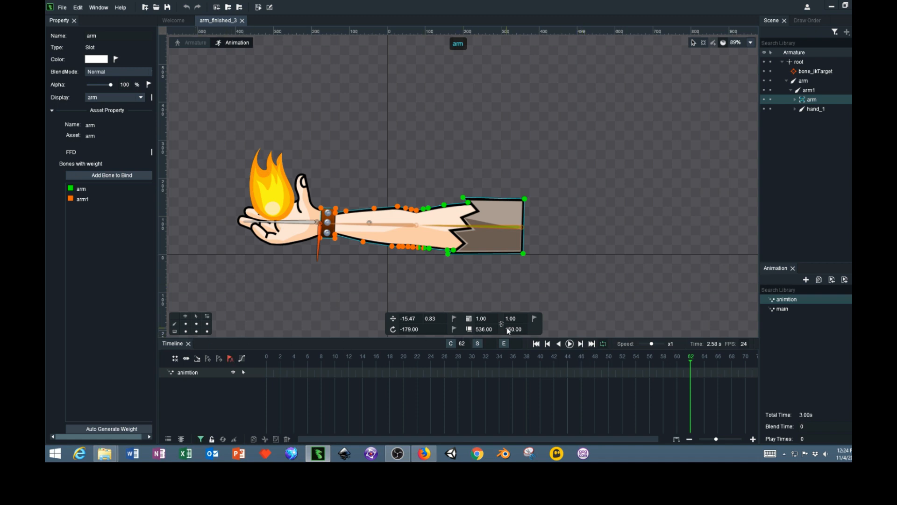
pyautogui.click(570, 344)
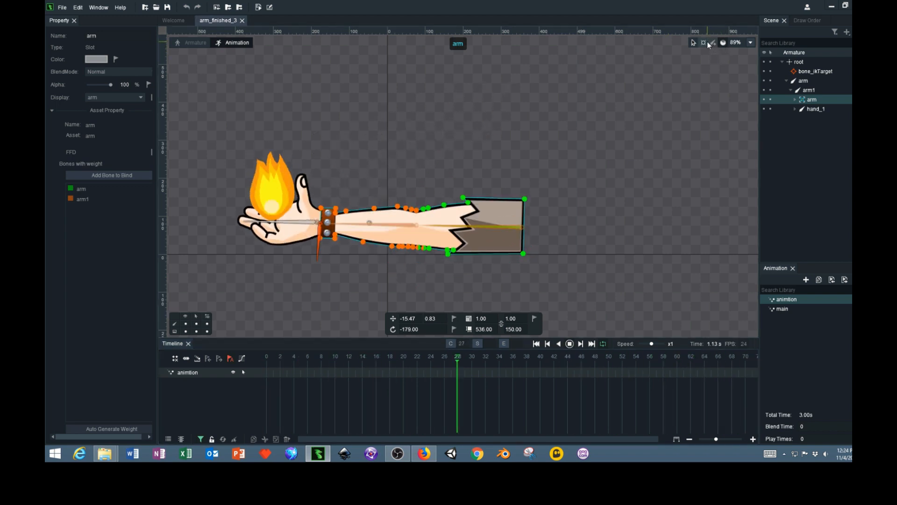
pyautogui.click(695, 42)
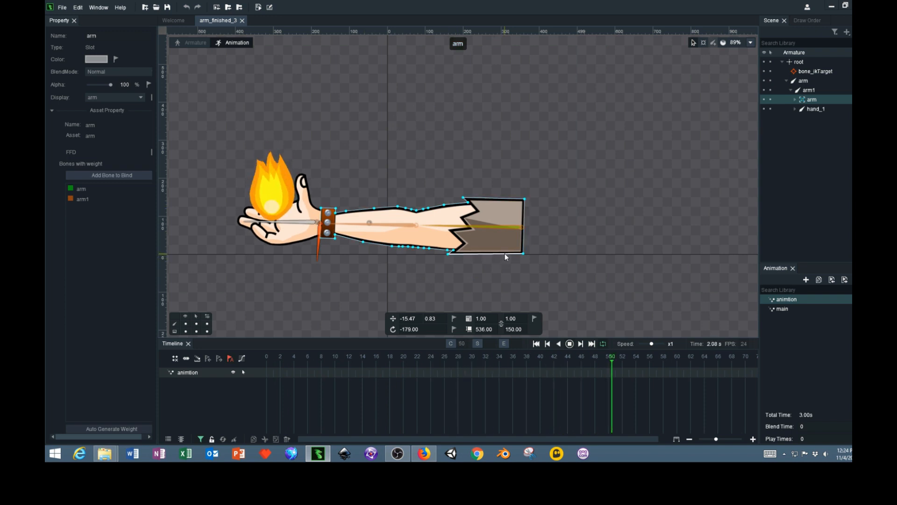
pyautogui.click(570, 343)
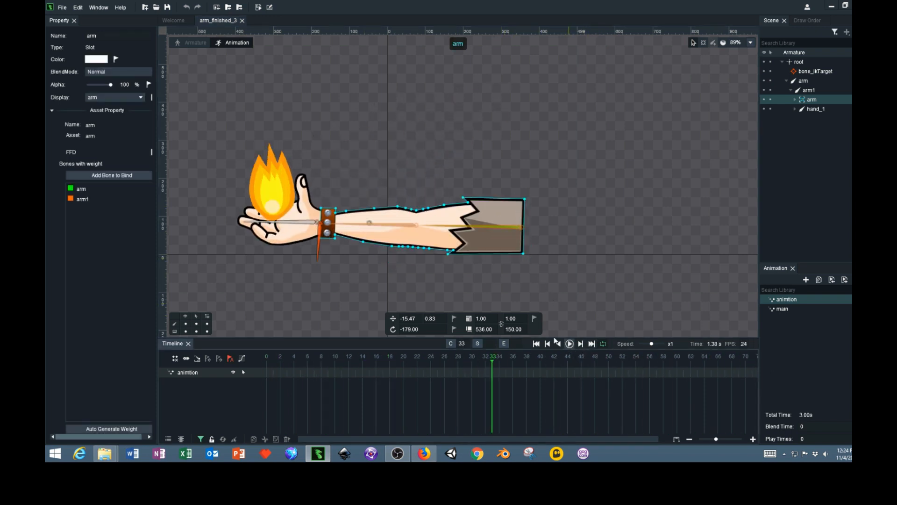
# Close the finished arm project and create a new animation project using the Armature Template
pyautogui.click(242, 20)
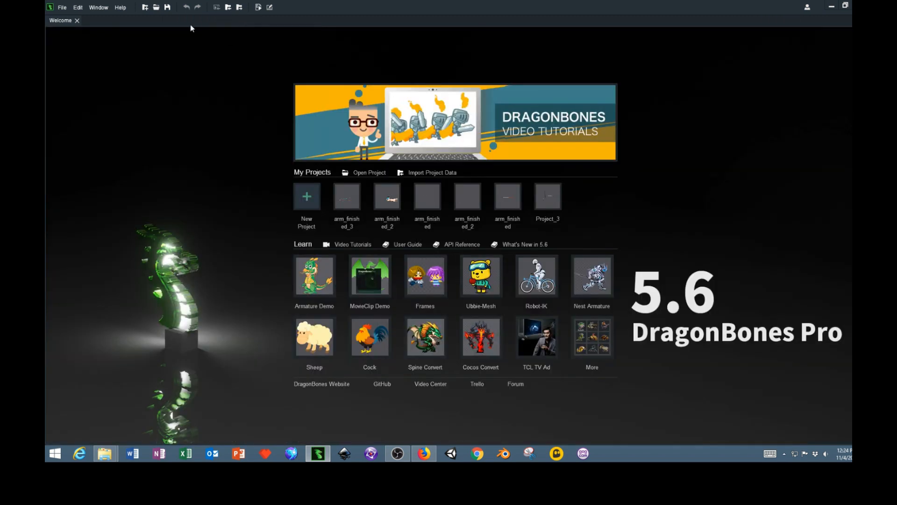
pyautogui.click(62, 8)
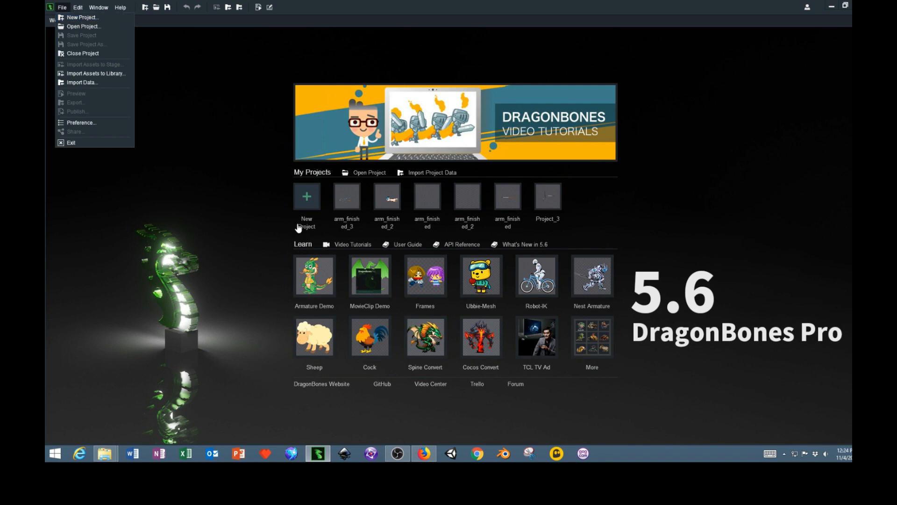
pyautogui.click(231, 202)
pyautogui.click(311, 202)
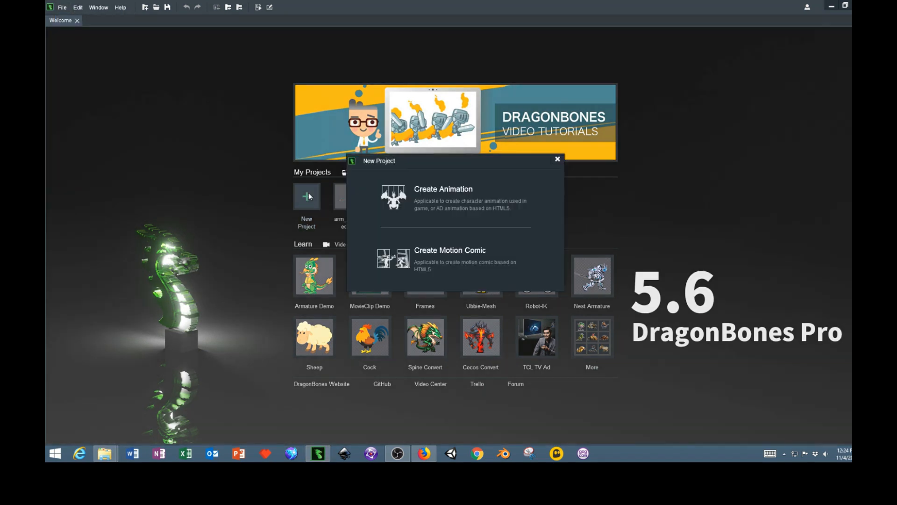
pyautogui.click(461, 197)
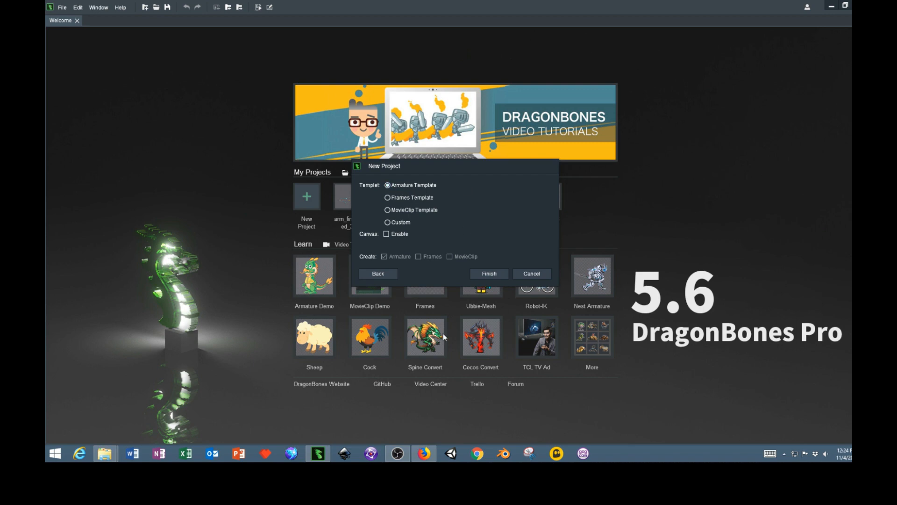
pyautogui.click(493, 274)
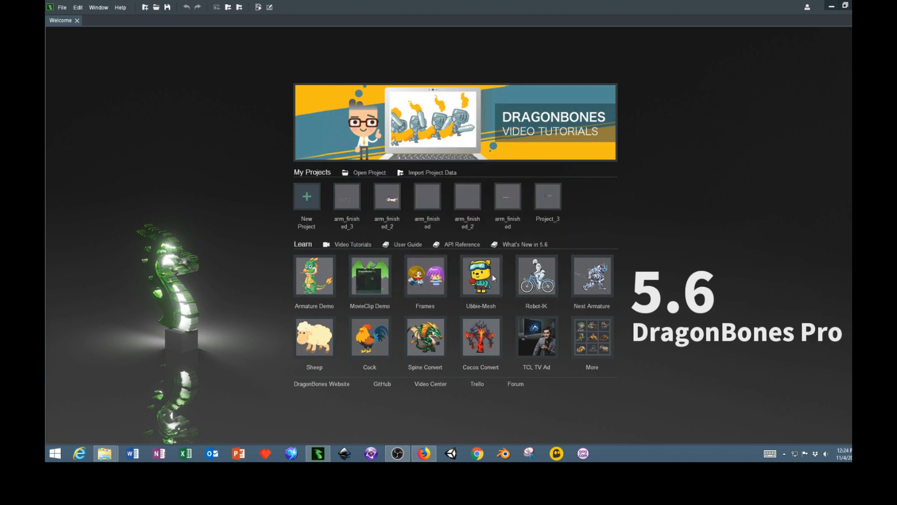
# Import arm.png, g11732-5.png, g11732-9.png, g11732-9-7.png, g11732-9-9.png, hand_1.png and hand_2.png from the arm_finished folder into the library
pyautogui.click(65, 9)
pyautogui.click(66, 9)
pyautogui.click(64, 8)
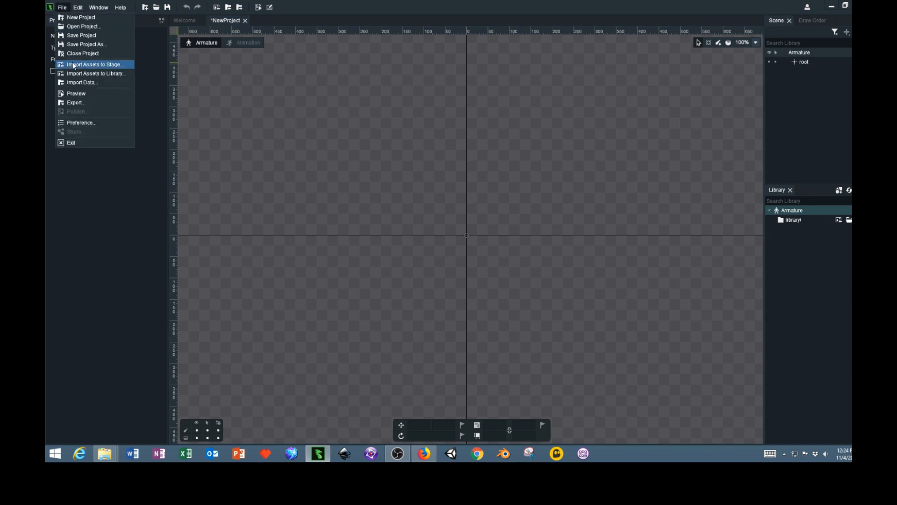
pyautogui.click(98, 74)
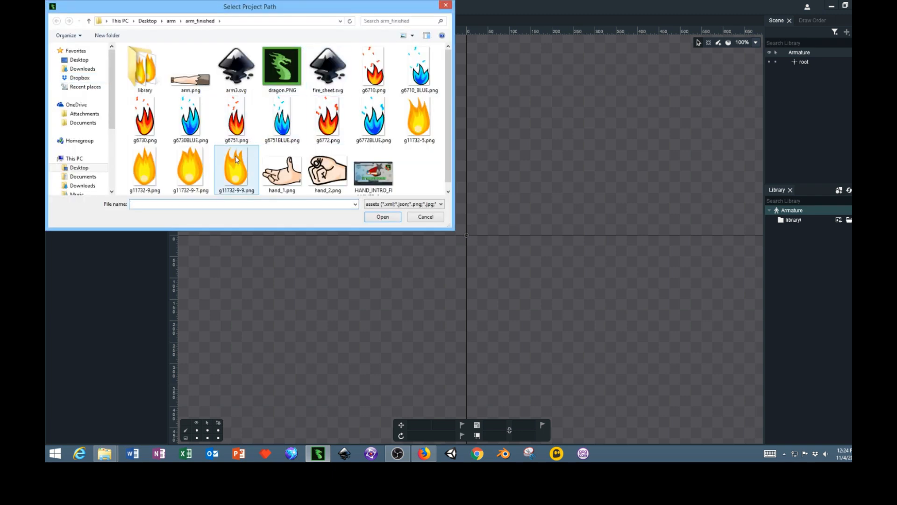
pyautogui.click(191, 77)
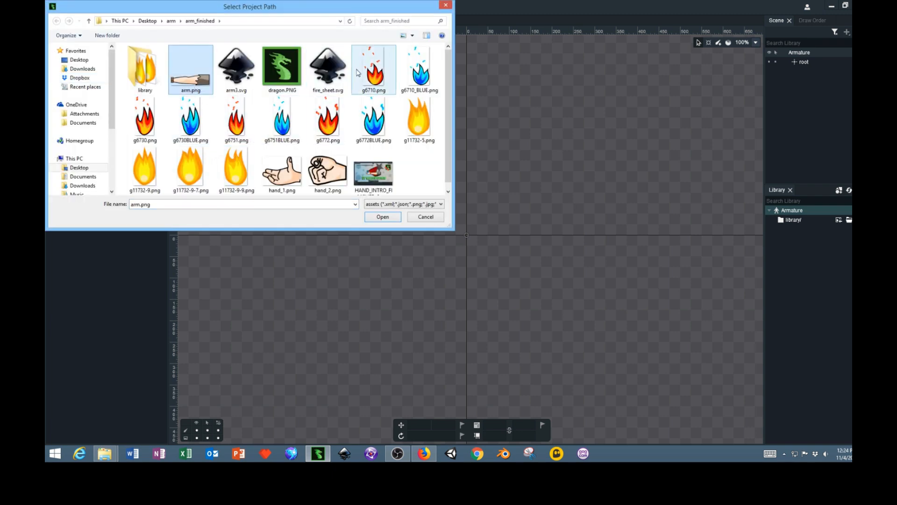
pyautogui.keyDown('ctrl'); pyautogui.click(381, 77); pyautogui.keyUp('ctrl')
pyautogui.keyDown('ctrl'); pyautogui.click(376, 75); pyautogui.keyUp('ctrl')
pyautogui.keyDown('ctrl'); pyautogui.click(421, 117); pyautogui.keyUp('ctrl')
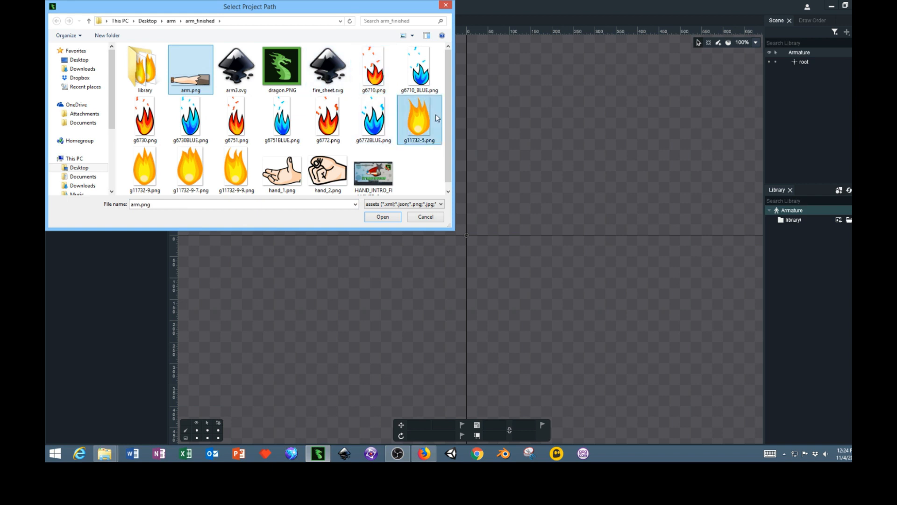
pyautogui.keyDown('ctrl'); pyautogui.click(150, 173); pyautogui.keyUp('ctrl')
pyautogui.keyDown('ctrl'); pyautogui.click(190, 169); pyautogui.keyUp('ctrl')
pyautogui.keyDown('ctrl'); pyautogui.click(236, 168); pyautogui.keyUp('ctrl')
pyautogui.keyDown('ctrl'); pyautogui.click(282, 168); pyautogui.keyUp('ctrl')
pyautogui.keyDown('ctrl'); pyautogui.click(326, 168); pyautogui.keyUp('ctrl')
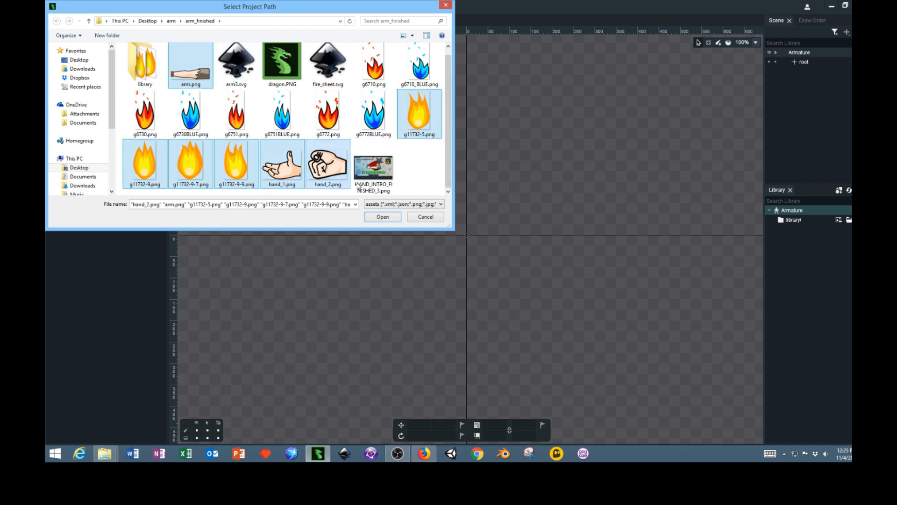
pyautogui.click(387, 218)
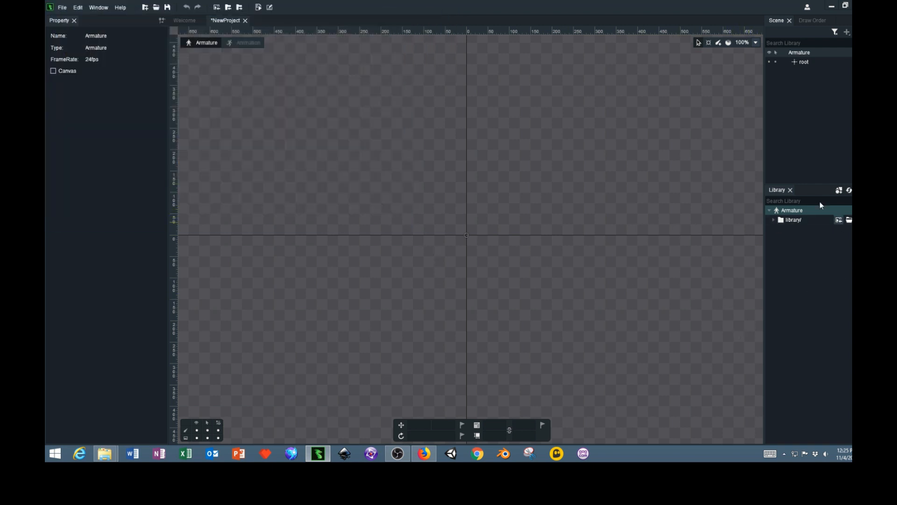
# Place hand_1 on the stage at about X -181, Y -52.5 and the arm image at about X 186, Y -15.5, joining at the wrist
pyautogui.click(774, 219)
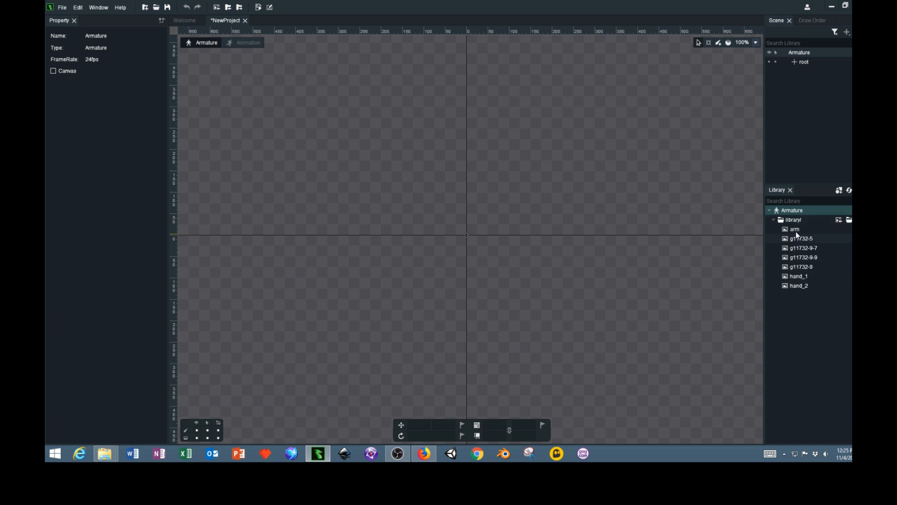
pyautogui.moveTo(793, 288)
pyautogui.moveTo(792, 229); pyautogui.dragTo(816, 265)
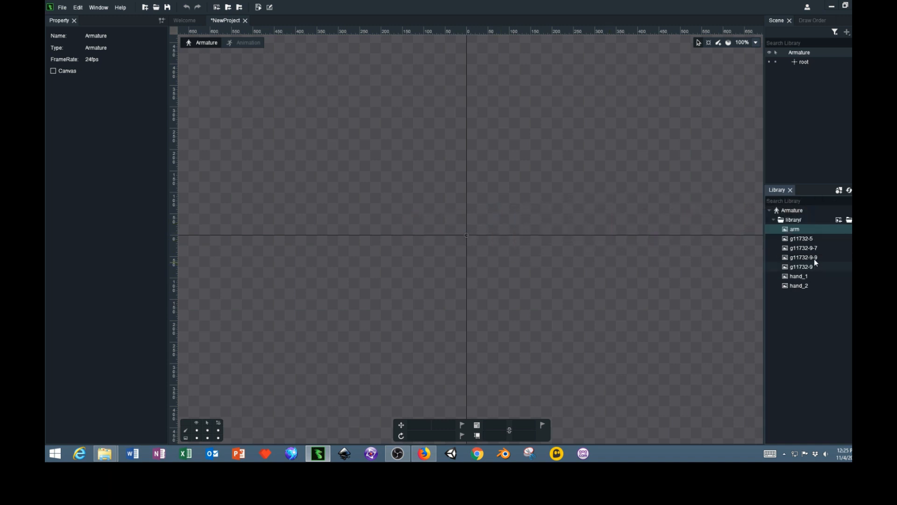
pyautogui.moveTo(796, 276); pyautogui.dragTo(390, 219)
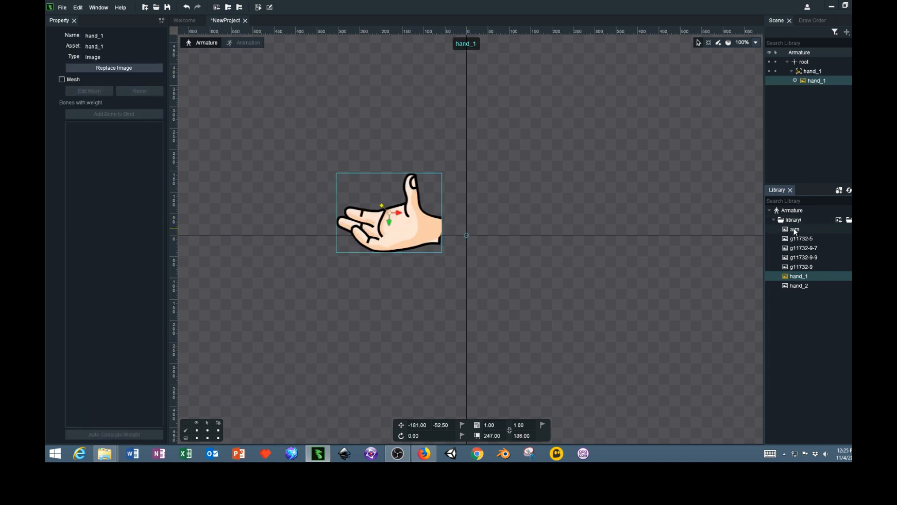
pyautogui.moveTo(796, 230); pyautogui.dragTo(540, 238)
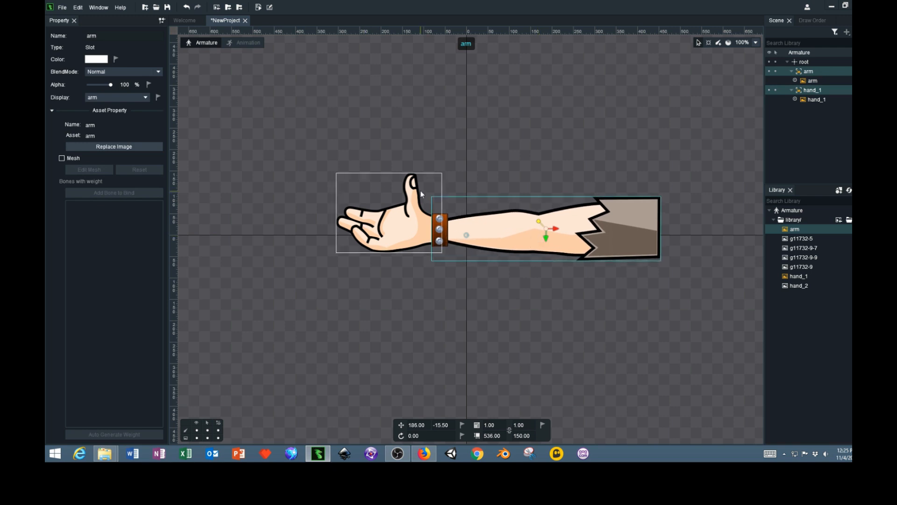
# Add the hand_2 image from the library to the hand_1 slot as a second display
pyautogui.click(405, 219)
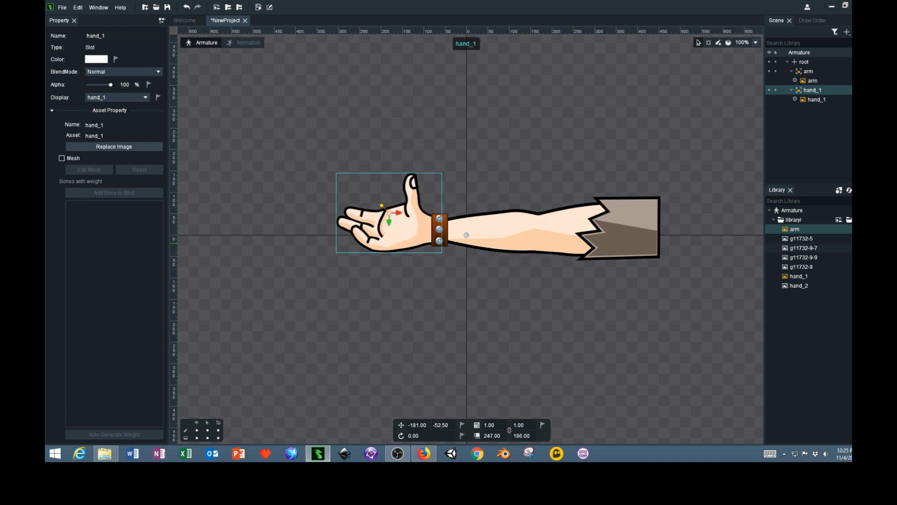
pyautogui.click(804, 266)
pyautogui.click(800, 285)
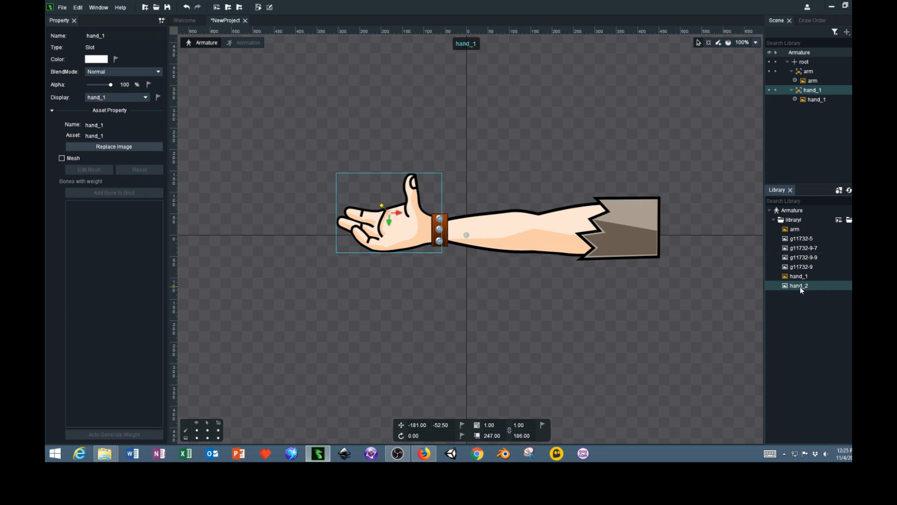
pyautogui.moveTo(801, 287); pyautogui.dragTo(811, 97)
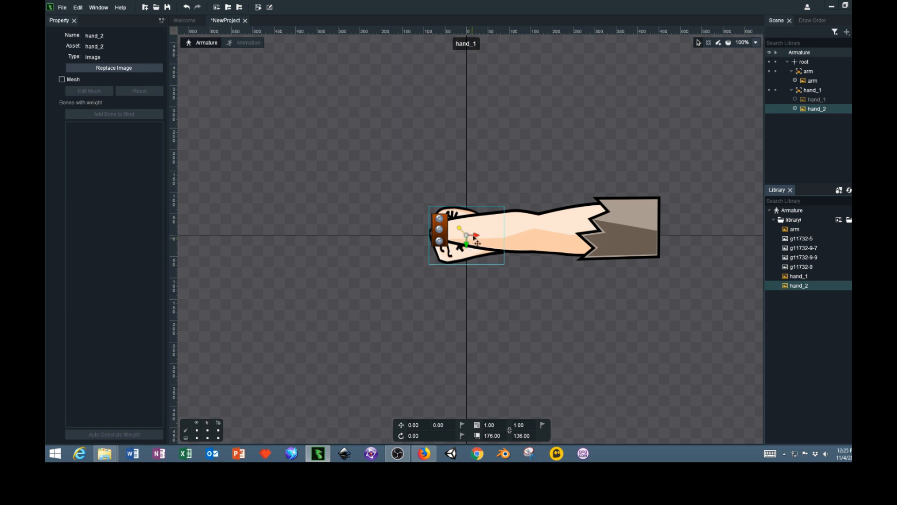
# Copy the transform of the open hand image hand_1 and paste it onto hand_2 in the same slot
pyautogui.moveTo(795, 100)
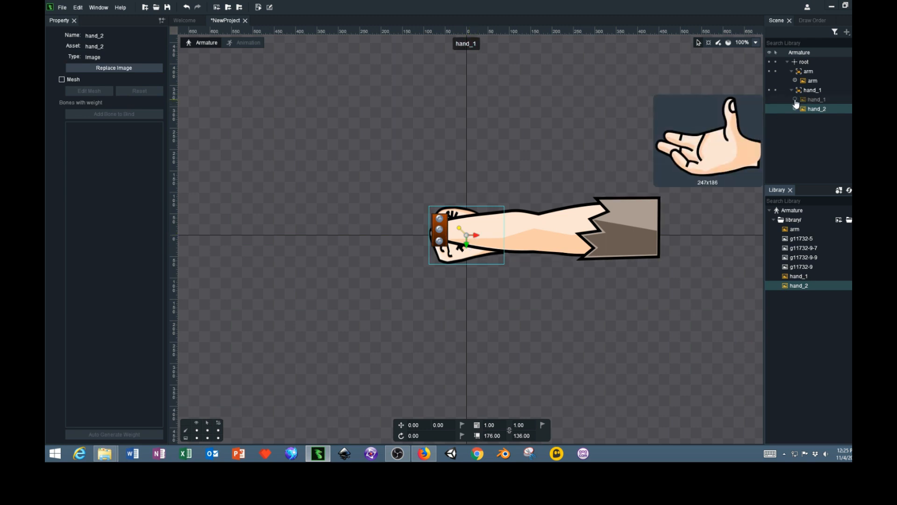
pyautogui.click(795, 100)
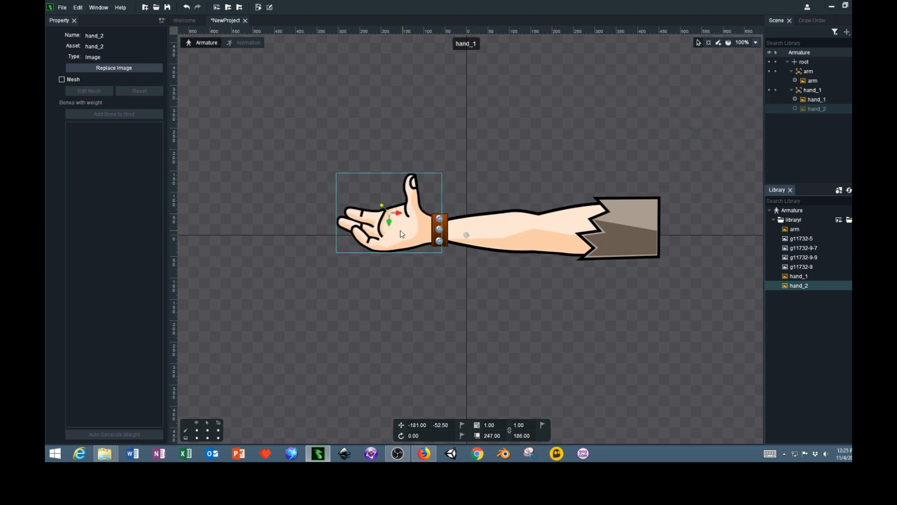
pyautogui.rightClick(380, 235)
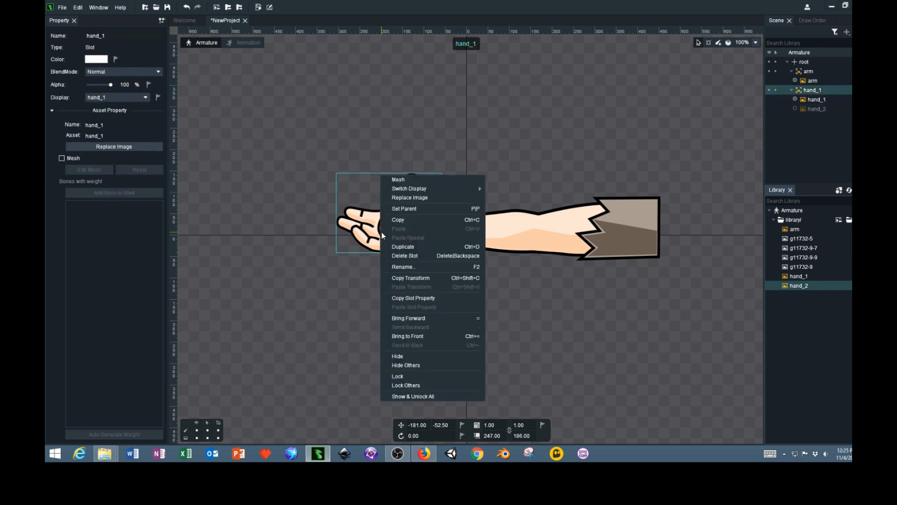
pyautogui.click(429, 278)
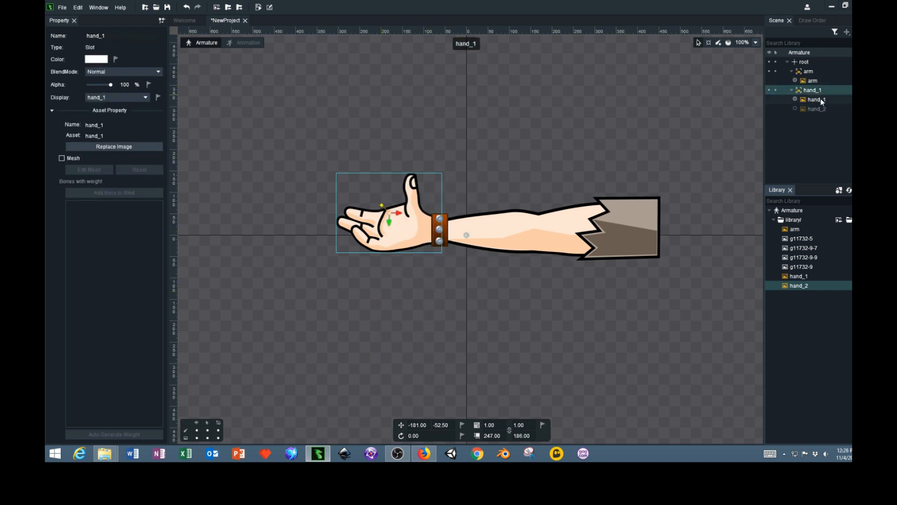
pyautogui.click(795, 109)
pyautogui.moveTo(818, 107)
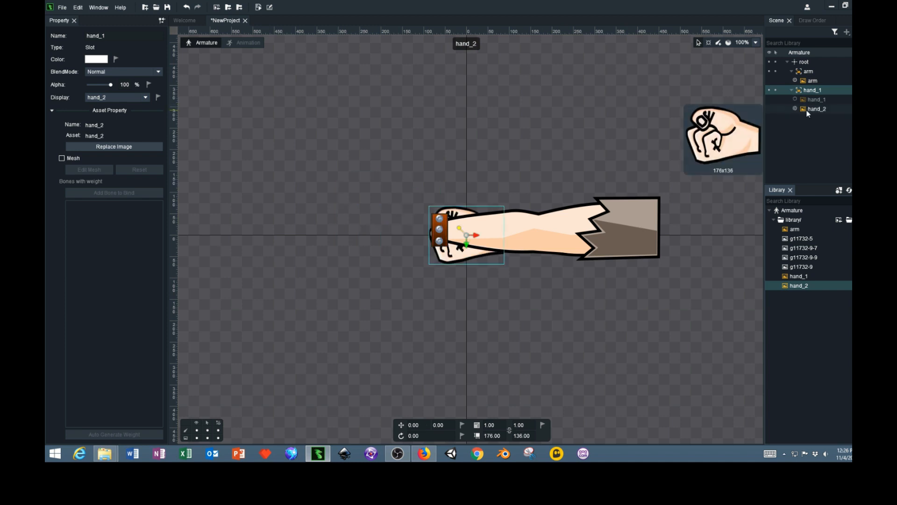
pyautogui.rightClick(456, 262)
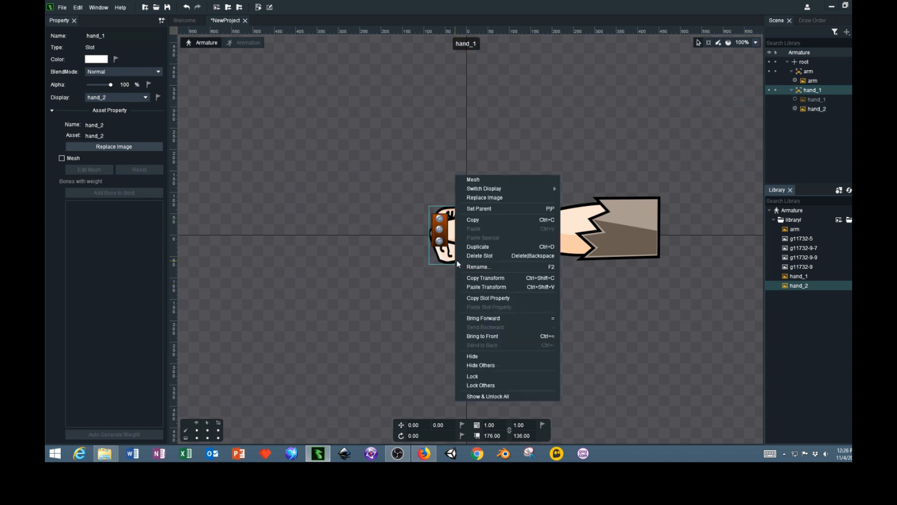
pyautogui.click(483, 287)
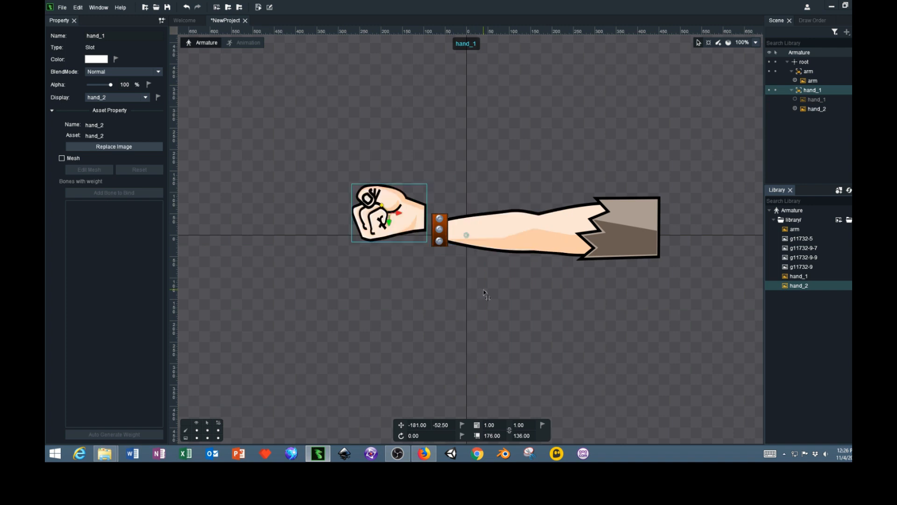
# Move the hand_2 fist to X -148, Y -21.45 so its wrist lines up with the arm's wristband
pyautogui.moveTo(388, 217); pyautogui.dragTo(409, 228)
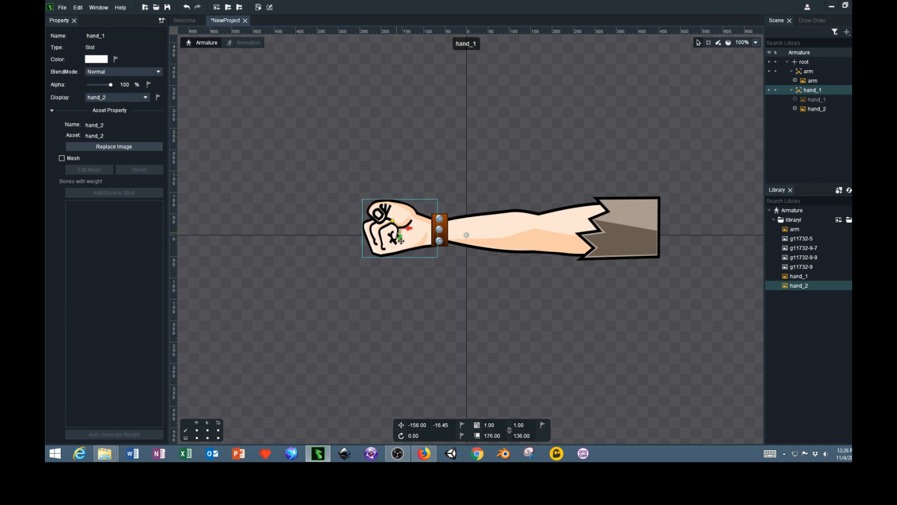
pyautogui.press('Up')
pyautogui.press('Up')
pyautogui.press('Up')
pyautogui.press('Up')
pyautogui.press('Up')
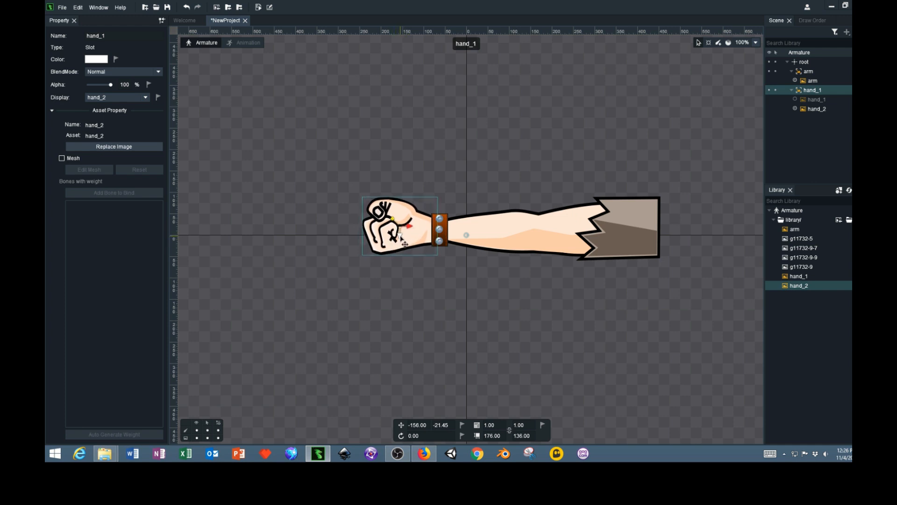
pyautogui.press('Right')
pyautogui.press('Right')
pyautogui.press('Right')
pyautogui.press('Right')
pyautogui.press('Right')
pyautogui.press('Right')
pyautogui.press('Right')
pyautogui.press('Right')
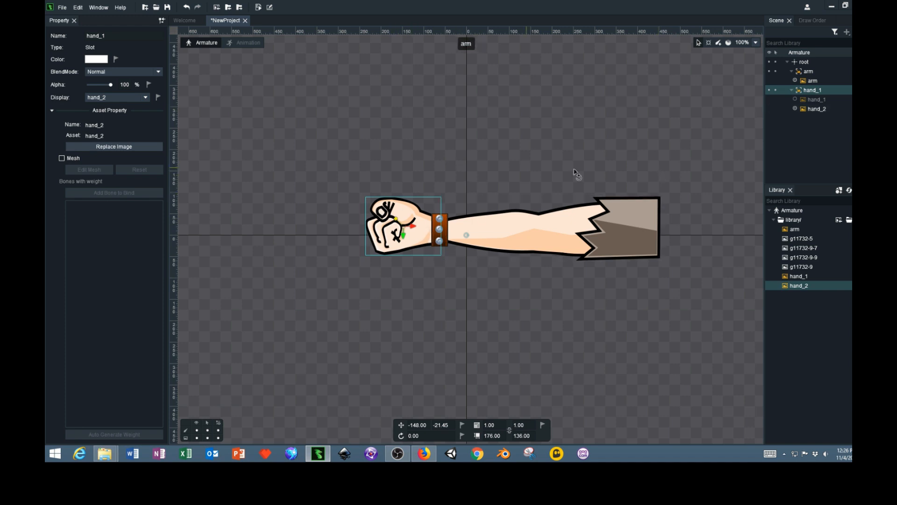
# Switch the slot's display back and forth between hand_1 and hand_2 to compare their wrist alignment, leaving hand_1 displayed
pyautogui.click(796, 99)
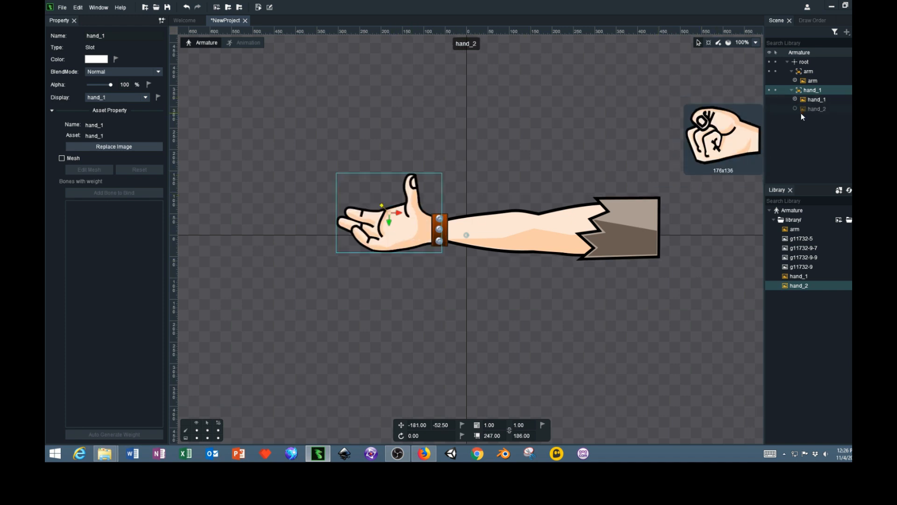
pyautogui.click(795, 110)
pyautogui.click(796, 100)
pyautogui.click(795, 110)
pyautogui.click(796, 99)
pyautogui.click(796, 110)
pyautogui.click(795, 100)
pyautogui.click(795, 110)
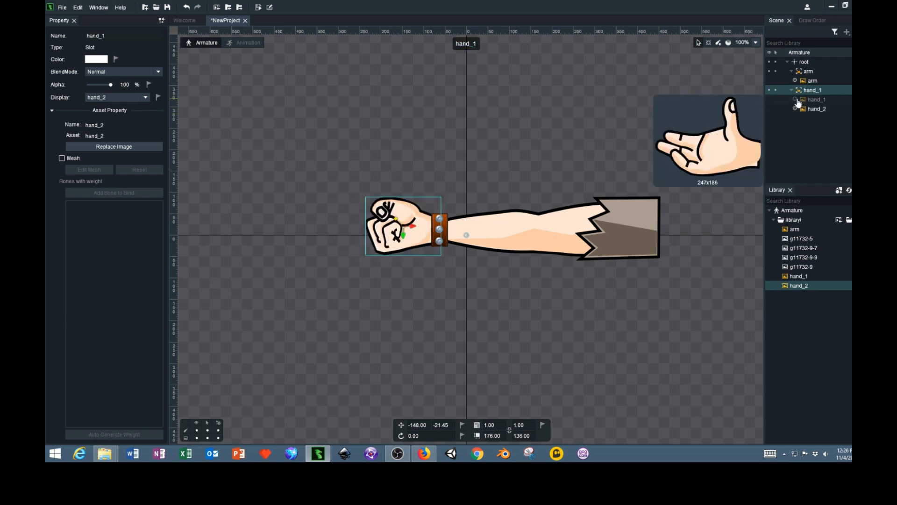
pyautogui.click(797, 101)
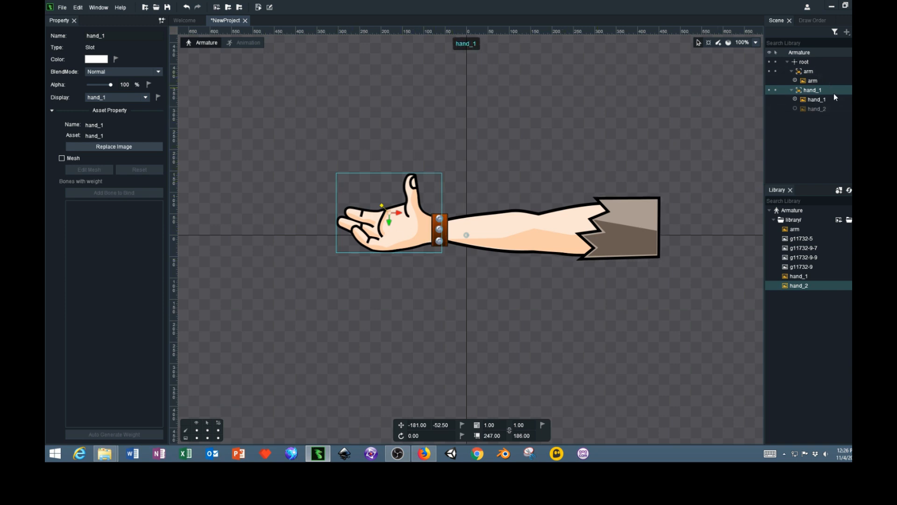
# Create two chained bones bound to the arm image, about 272 long from sleeve end to mid-arm and about 249 long to the wrist
pyautogui.click(620, 239)
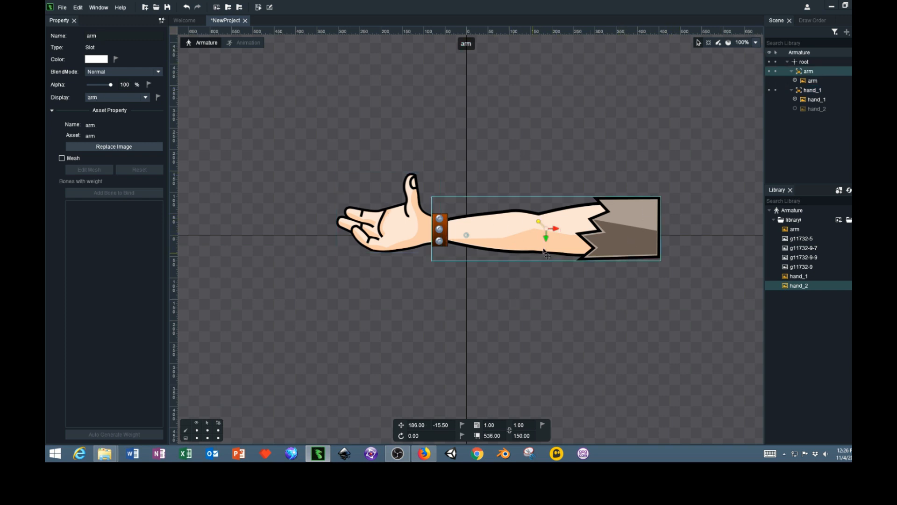
pyautogui.click(721, 43)
pyautogui.moveTo(659, 231)
pyautogui.mouseDown()
pyautogui.moveTo(538, 237)
pyautogui.moveTo(545, 237)
pyautogui.mouseUp()
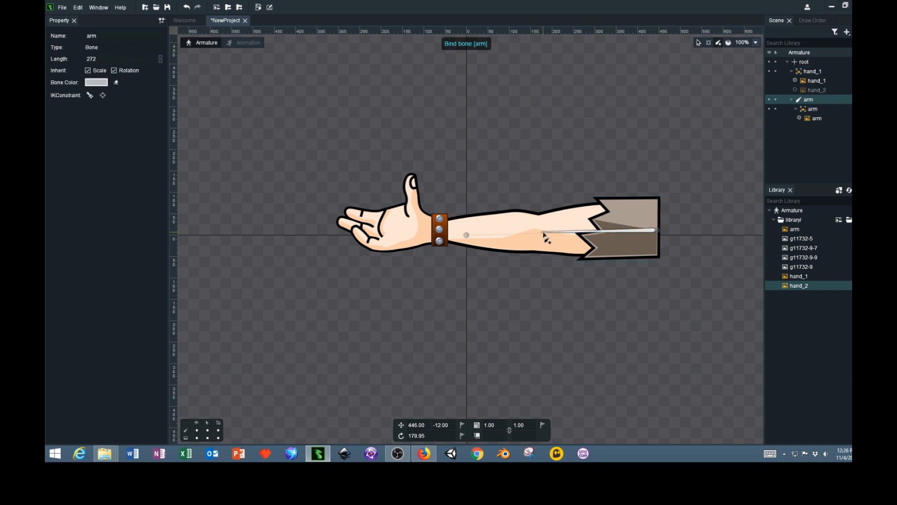
pyautogui.moveTo(542, 235); pyautogui.dragTo(435, 235)
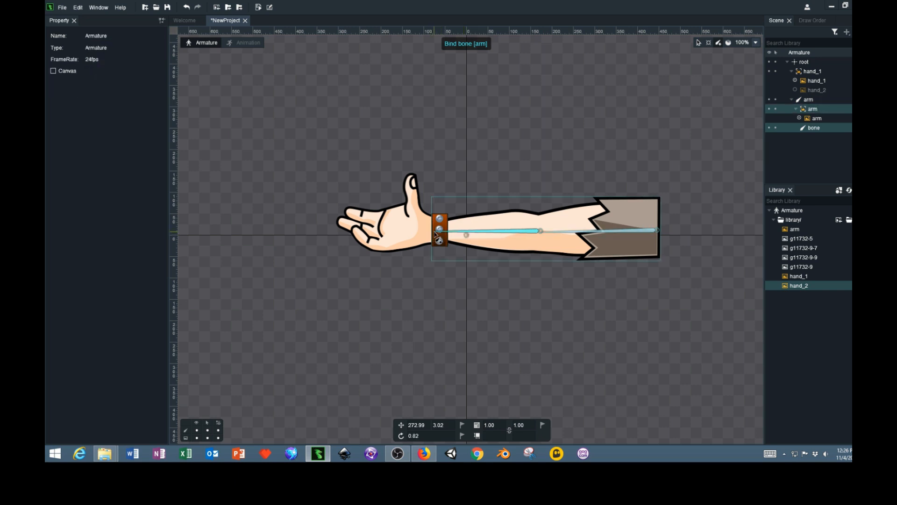
pyautogui.click(435, 235)
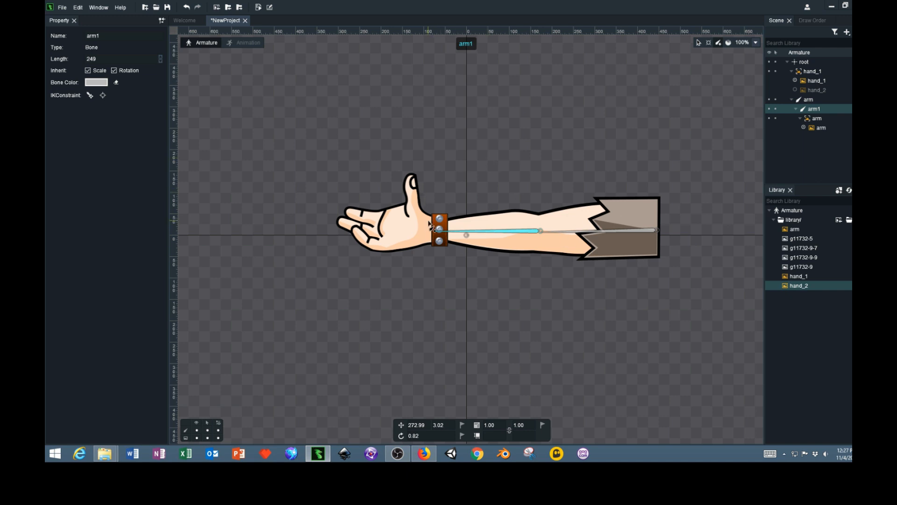
# Draw a bone about 210 long from the wrist to the fingertips and bind the hand_1 slot to it
pyautogui.moveTo(432, 232); pyautogui.dragTo(345, 228)
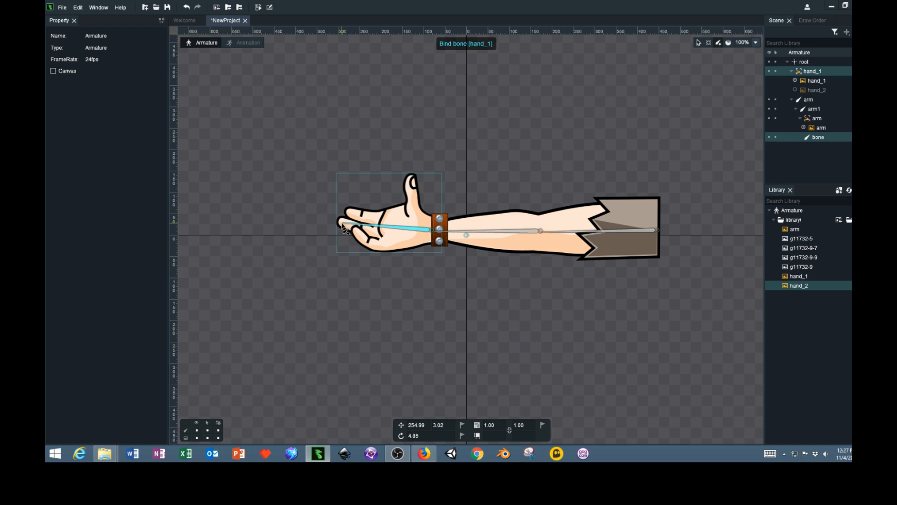
pyautogui.moveTo(344, 230); pyautogui.dragTo(345, 229)
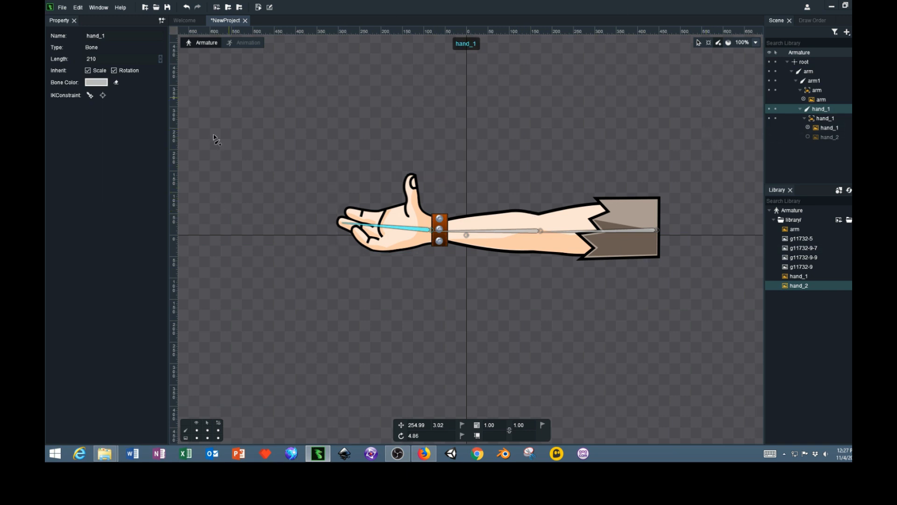
pyautogui.click(699, 43)
# Create an IK constraint at the end of the chain formed by the arm and arm1 bones
pyautogui.scroll(6, 443, 254)
pyautogui.scroll(-9, 476, 234)
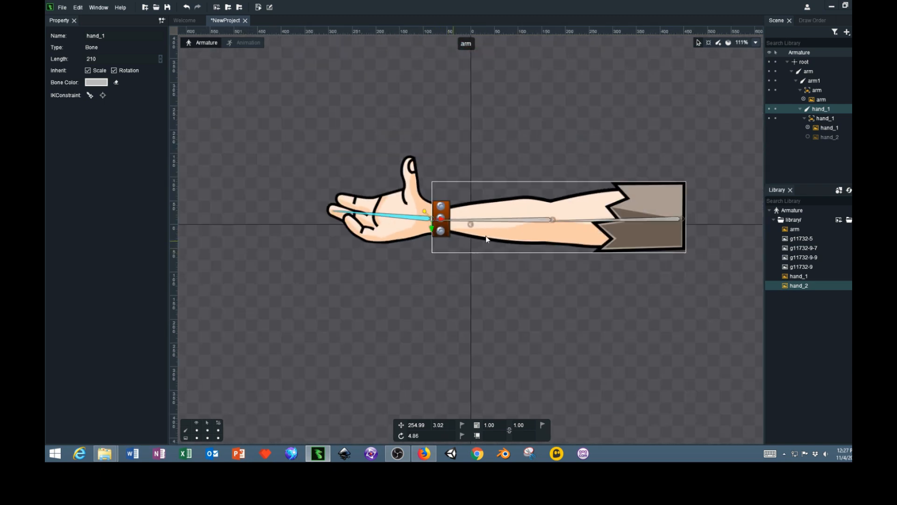
pyautogui.scroll(4, 558, 237)
pyautogui.scroll(2, 557, 236)
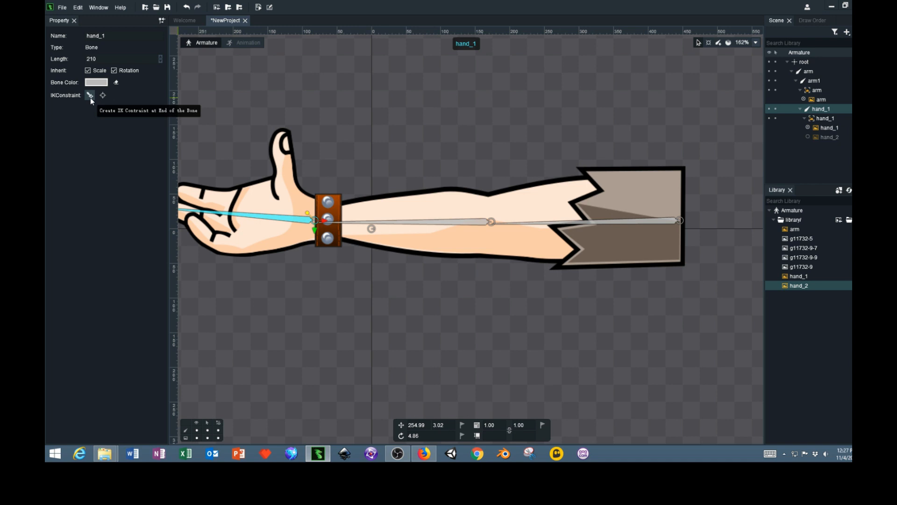
pyautogui.click(91, 97)
pyautogui.click(602, 222)
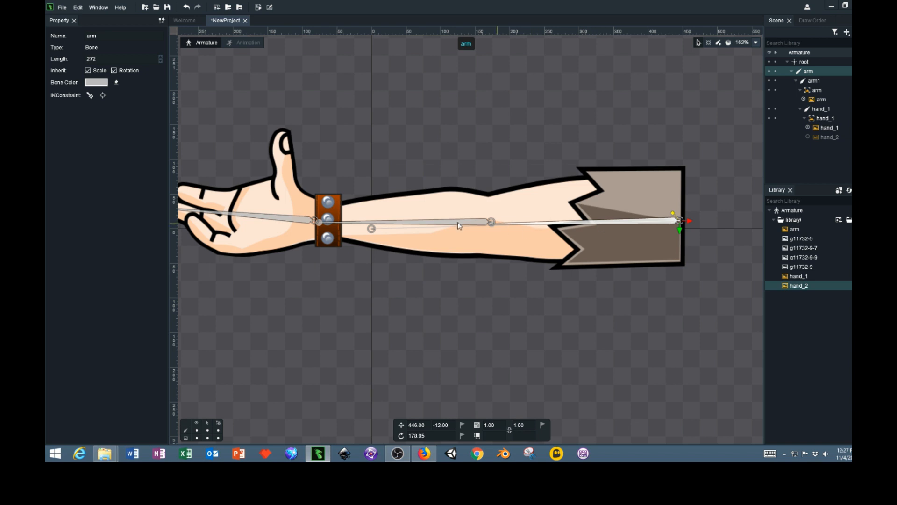
pyautogui.keyDown('shift'); pyautogui.click(446, 233); pyautogui.keyUp('shift')
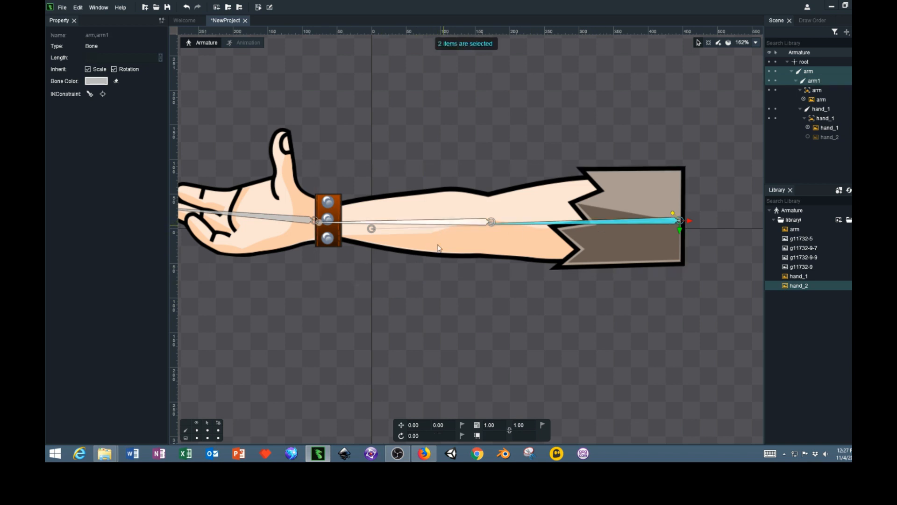
pyautogui.click(89, 94)
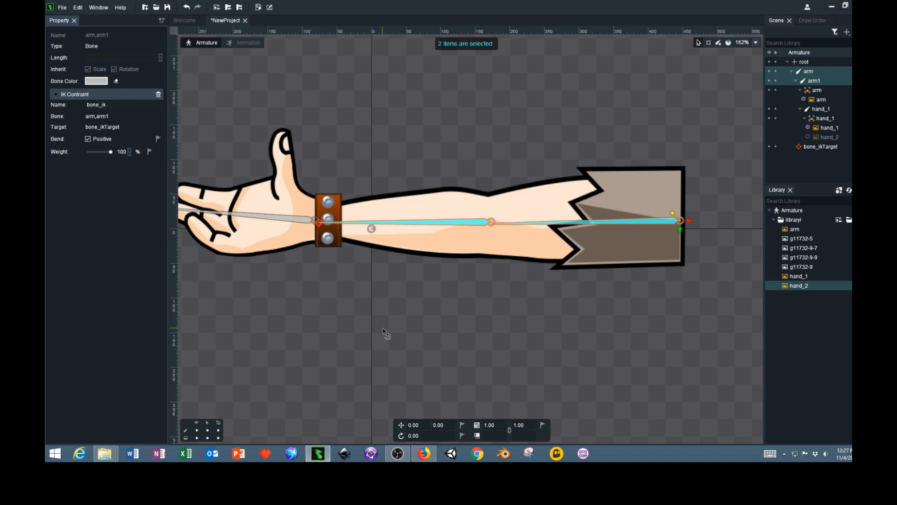
# Set the length of the IK target bone at the wrist to 100
pyautogui.scroll(3, 311, 241)
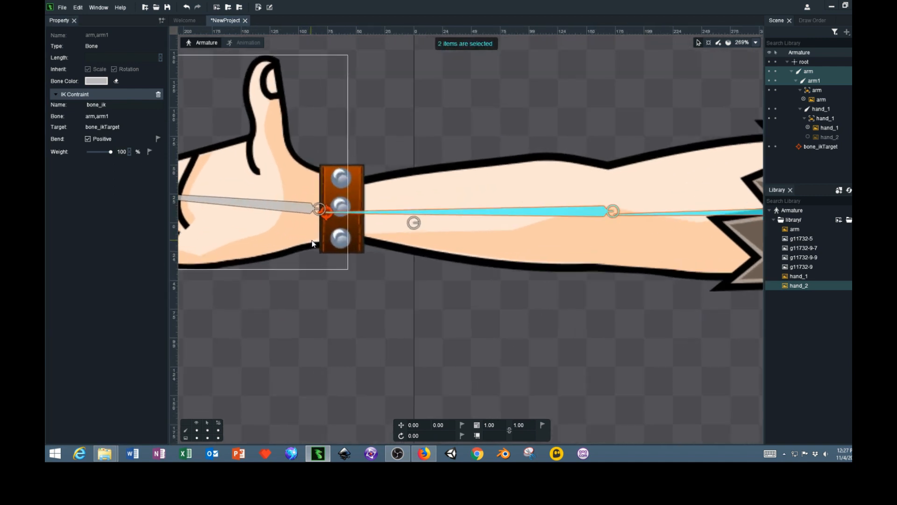
pyautogui.scroll(3, 312, 243)
pyautogui.click(341, 206)
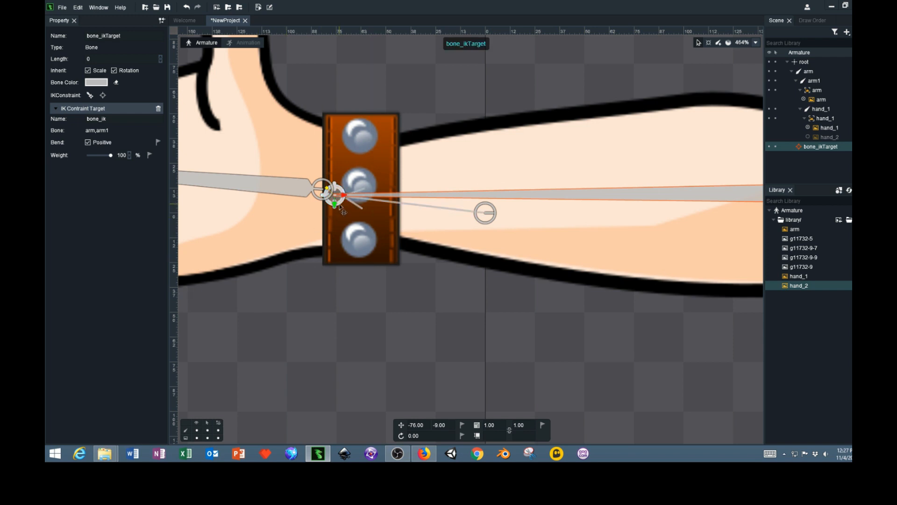
pyautogui.scroll(5, 343, 210)
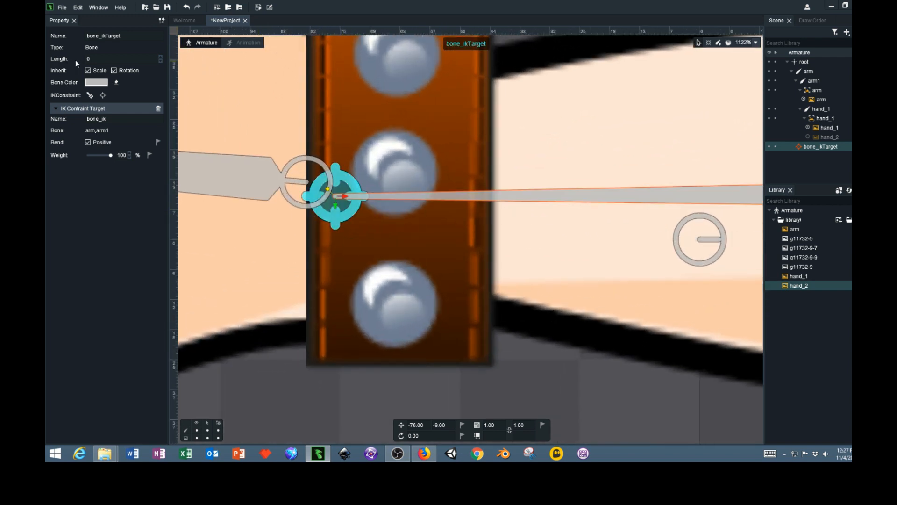
pyautogui.click(97, 60)
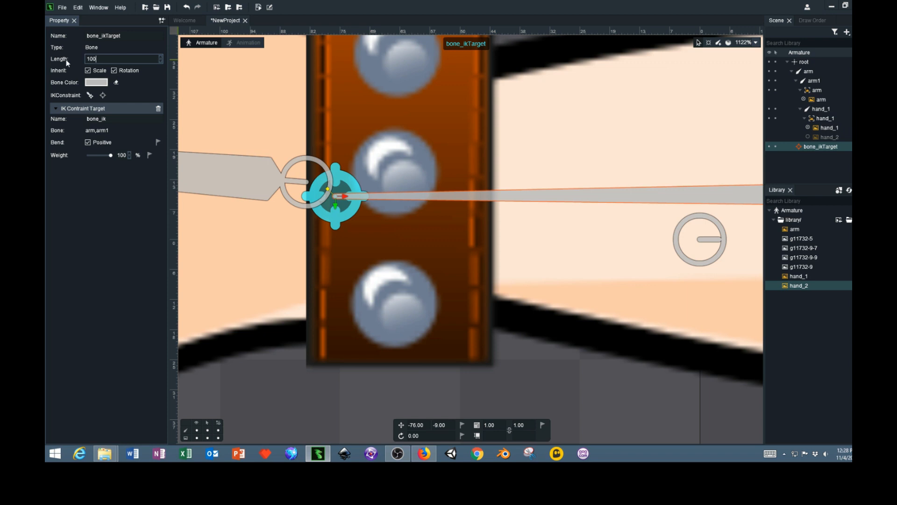
pyautogui.press('Return')
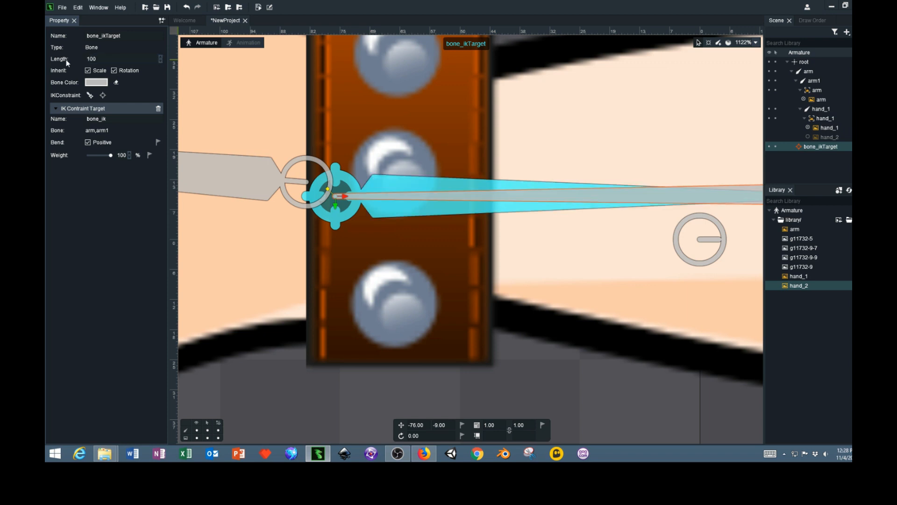
# Rotate the IK target bone to about 90° so it points straight down from the wrist
pyautogui.scroll(-5, 561, 201)
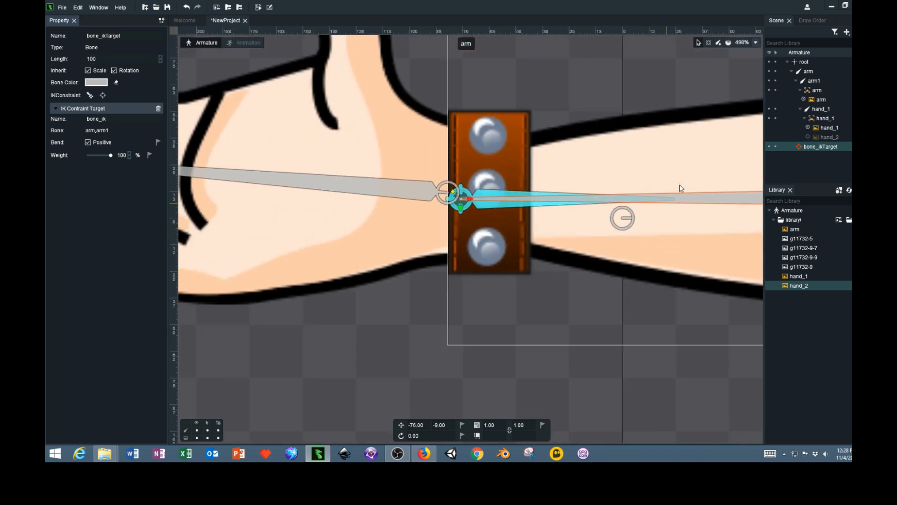
pyautogui.click(709, 43)
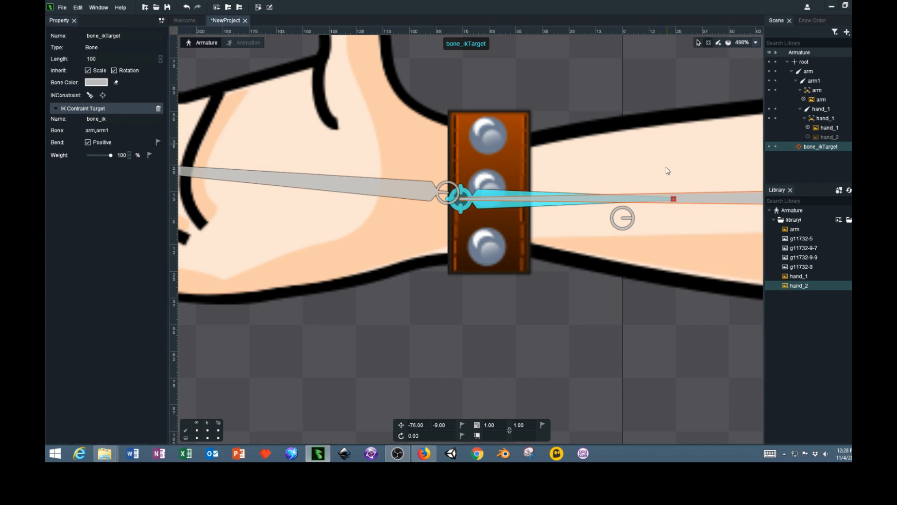
pyautogui.moveTo(675, 200); pyautogui.dragTo(462, 328)
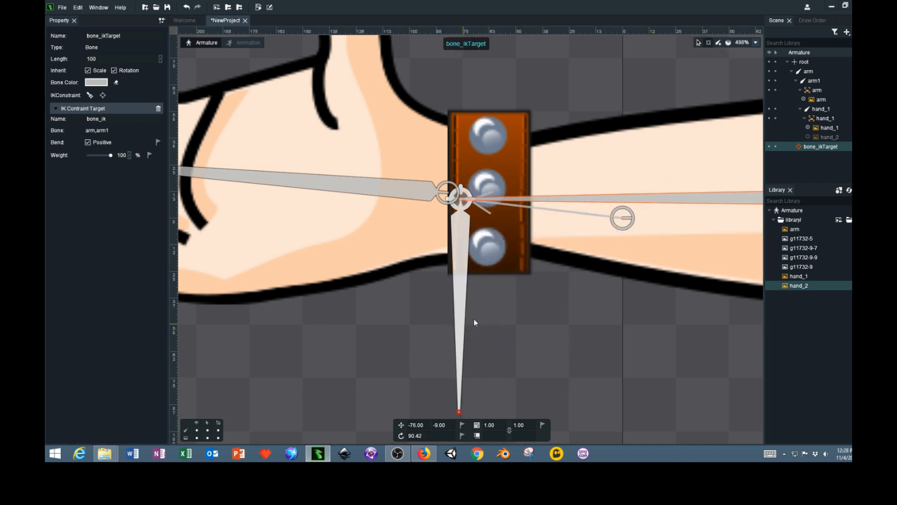
# Move the IK target around the wrist to test how the two arm bones bend
pyautogui.scroll(-3, 555, 288)
pyautogui.scroll(-2, 600, 279)
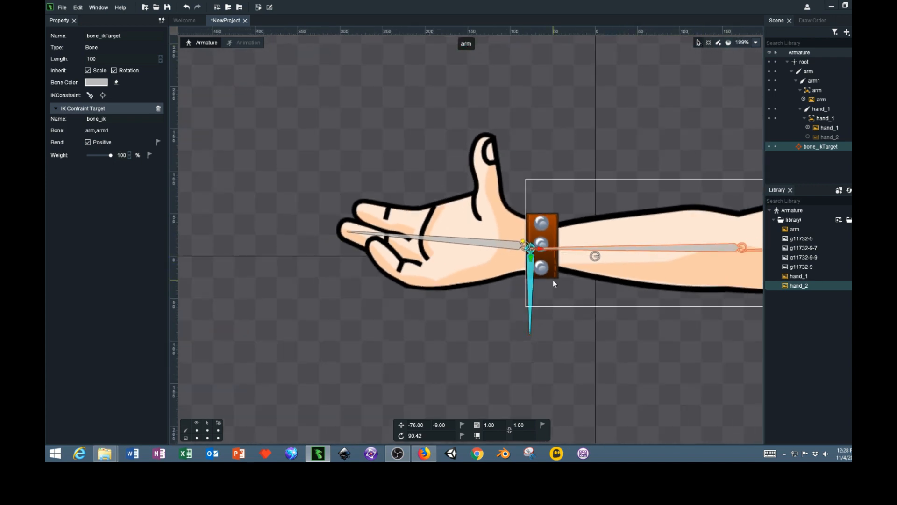
pyautogui.scroll(-1, 595, 356)
pyautogui.scroll(-4, 595, 356)
pyautogui.scroll(-2, 677, 384)
pyautogui.scroll(2, 691, 411)
pyautogui.scroll(-1, 691, 405)
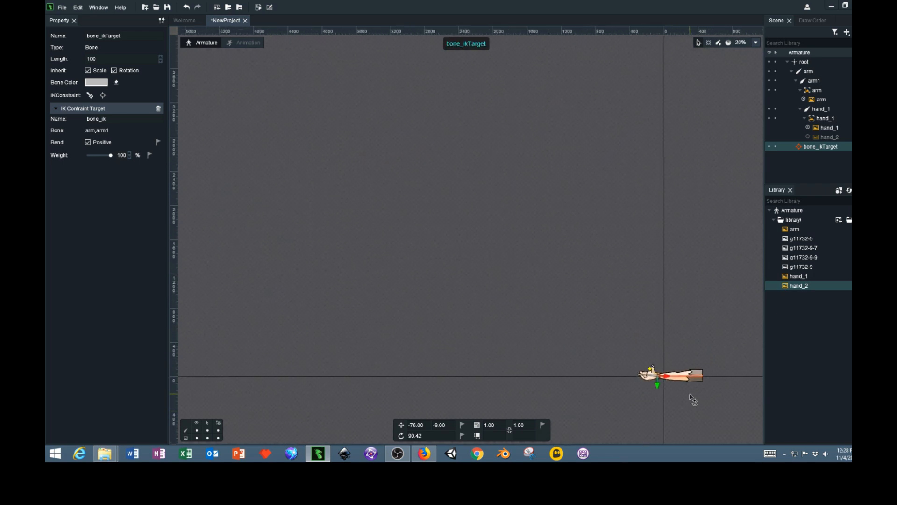
pyautogui.scroll(8, 692, 399)
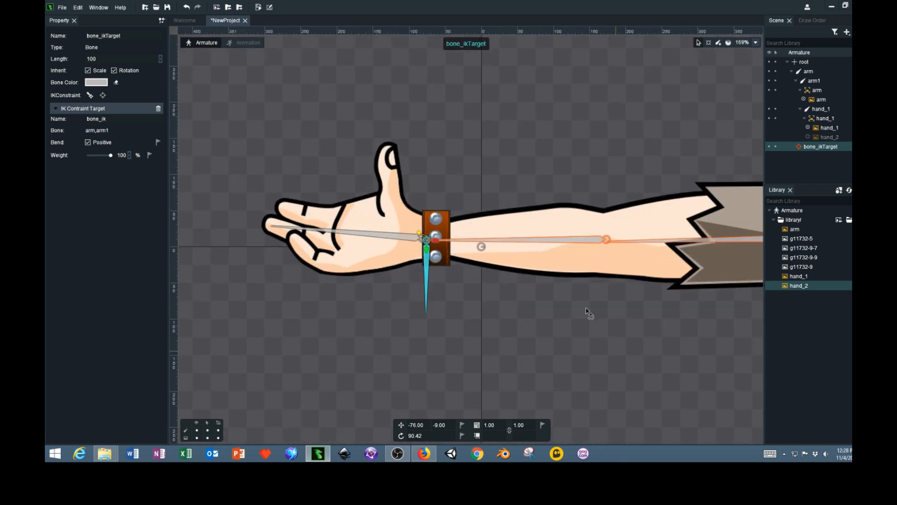
pyautogui.moveTo(441, 248); pyautogui.dragTo(470, 248)
pyautogui.moveTo(551, 361); pyautogui.dragTo(432, 320)
pyautogui.moveTo(359, 216); pyautogui.dragTo(327, 298)
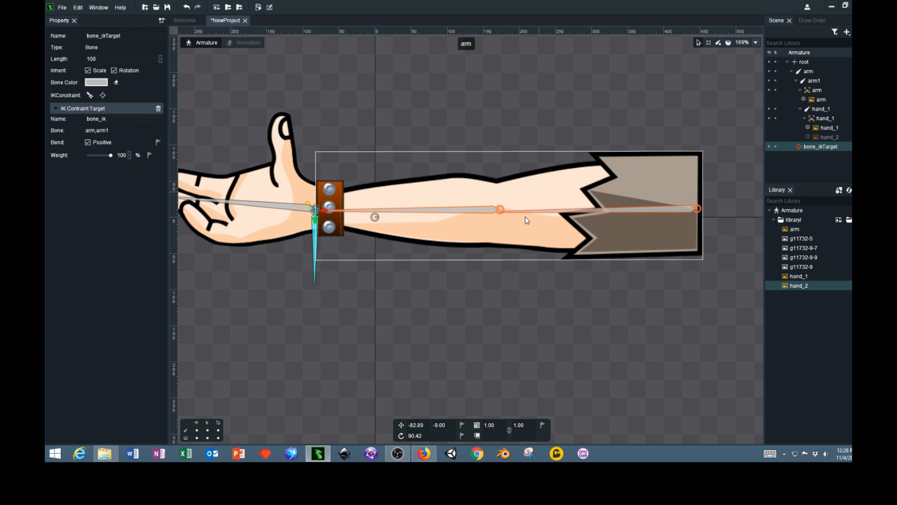
# Turn off the IK constraint's positive bend, move the target to test the bending, and turn positive bend on again
pyautogui.click(89, 143)
pyautogui.moveTo(326, 214); pyautogui.dragTo(319, 239)
pyautogui.click(88, 143)
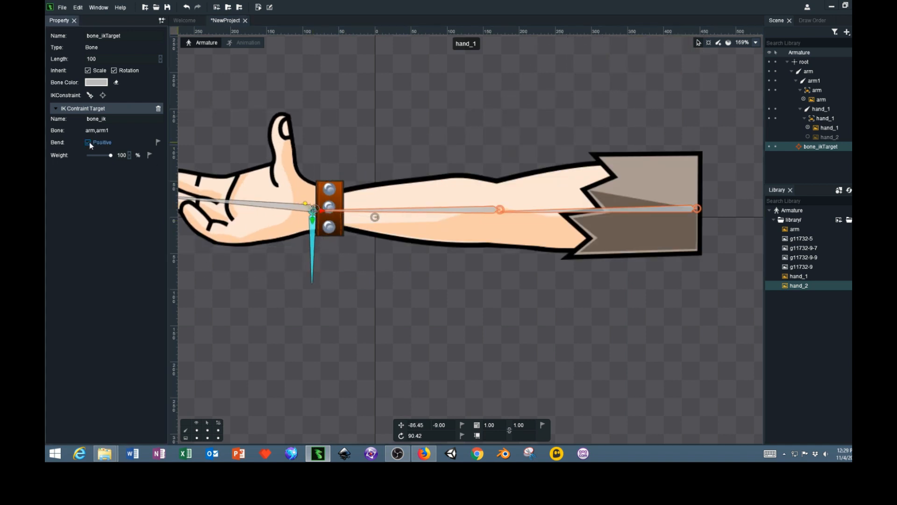
pyautogui.moveTo(323, 214); pyautogui.dragTo(322, 232)
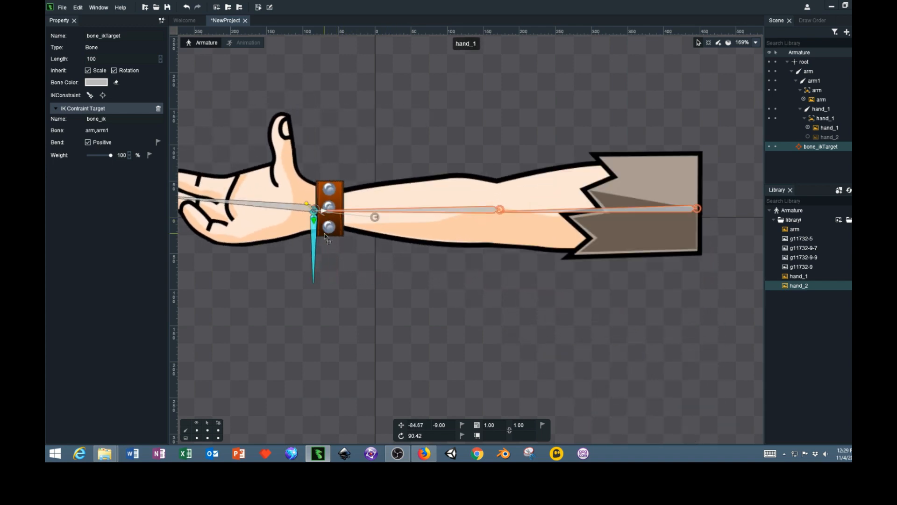
# Convert the arm slot's image to a mesh
pyautogui.scroll(-1, 527, 313)
pyautogui.scroll(-5, 527, 314)
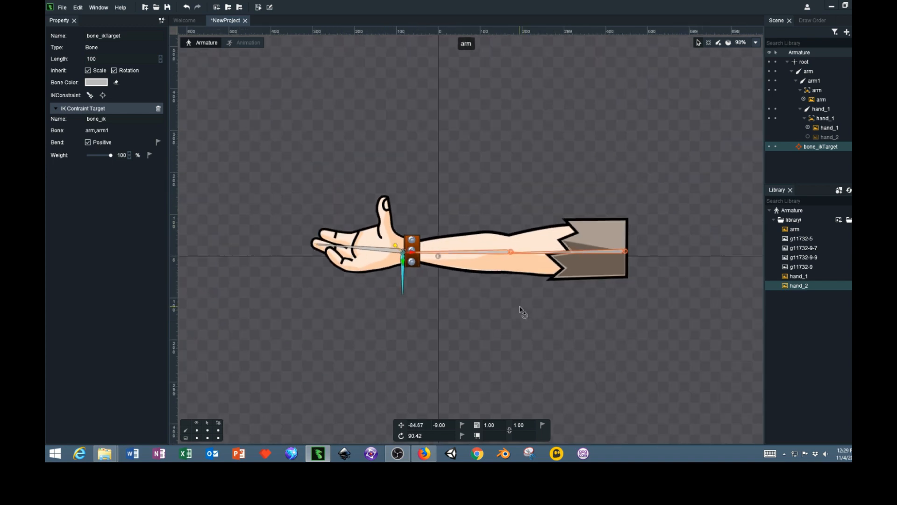
pyautogui.scroll(4, 554, 267)
pyautogui.click(580, 209)
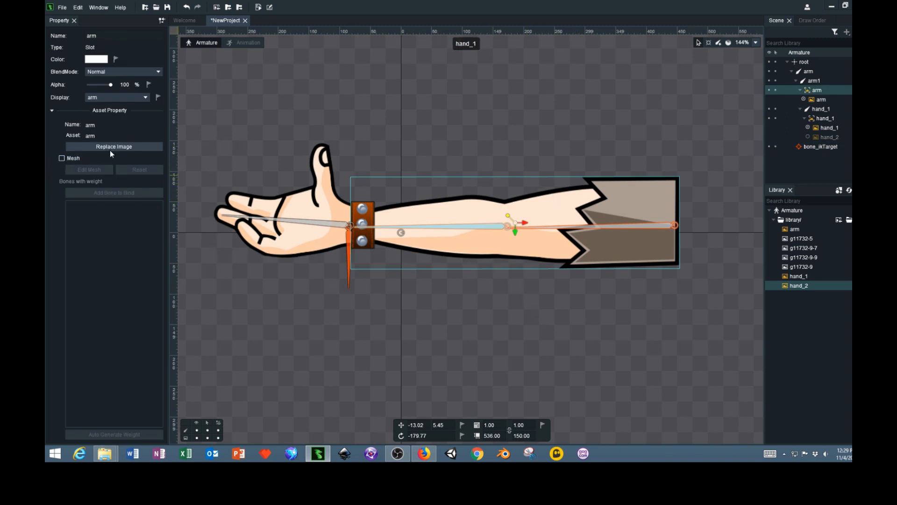
pyautogui.click(401, 120)
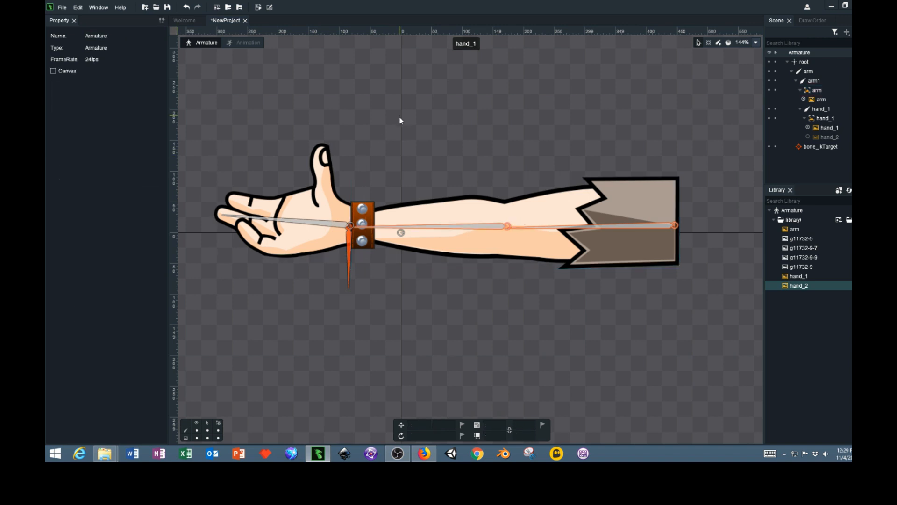
pyautogui.rightClick(408, 122)
pyautogui.click(482, 212)
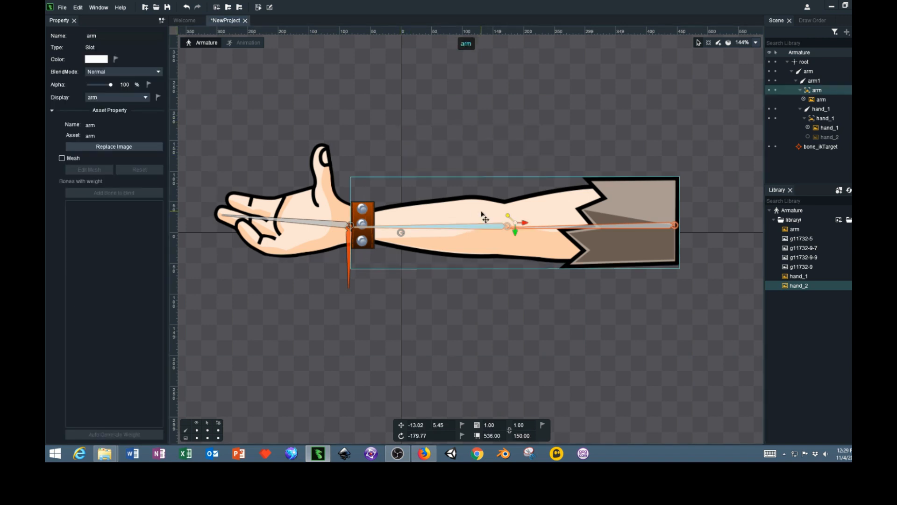
pyautogui.rightClick(482, 176)
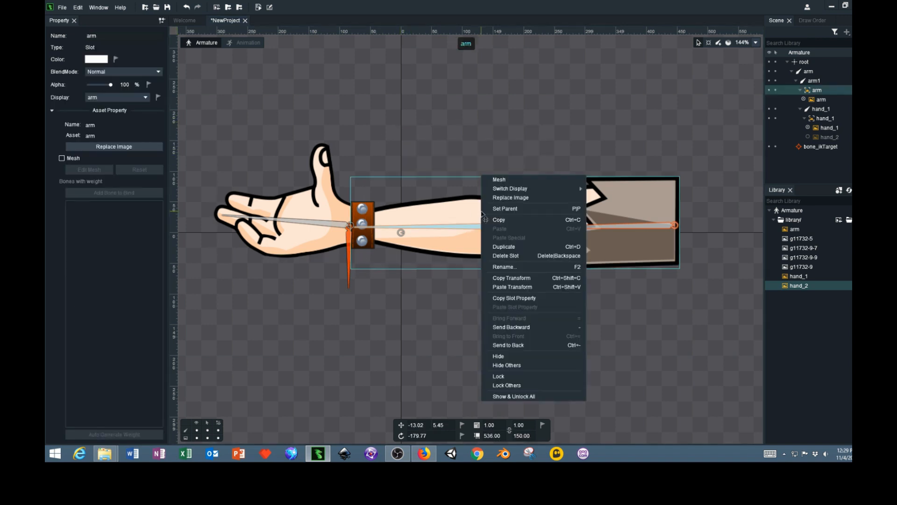
pyautogui.click(508, 181)
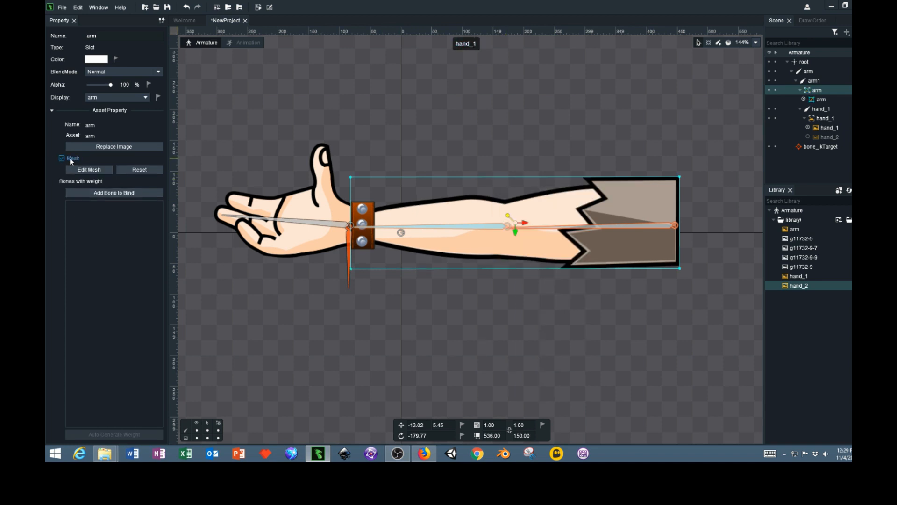
# Open the arm's mesh for editing and discard its existing vertices to recreate the outline manually
pyautogui.click(88, 169)
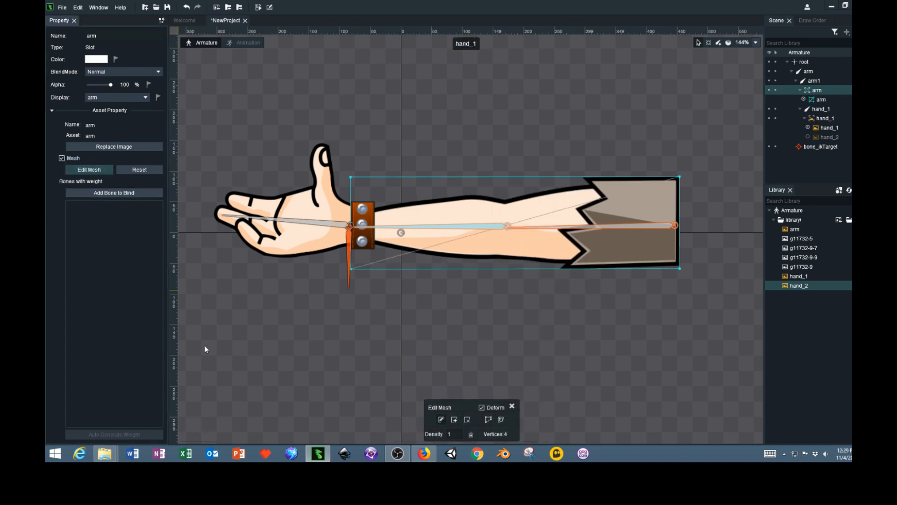
pyautogui.click(489, 420)
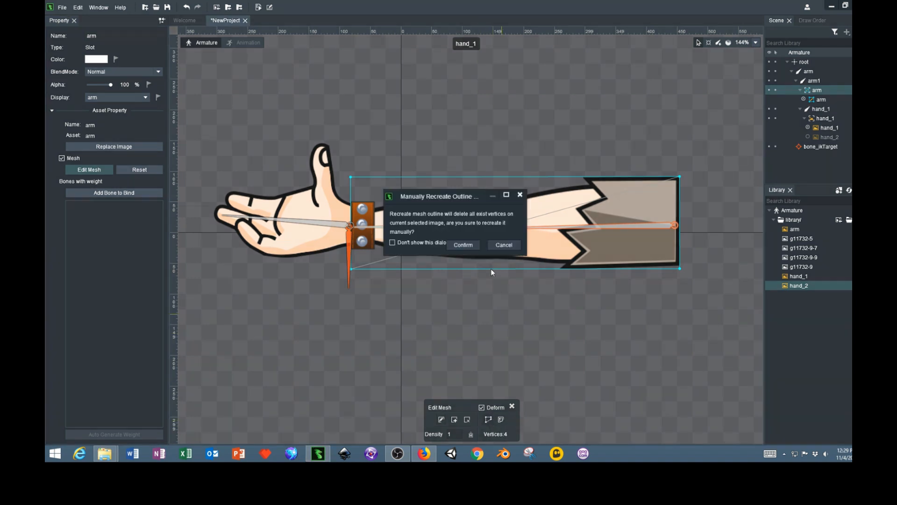
pyautogui.click(469, 247)
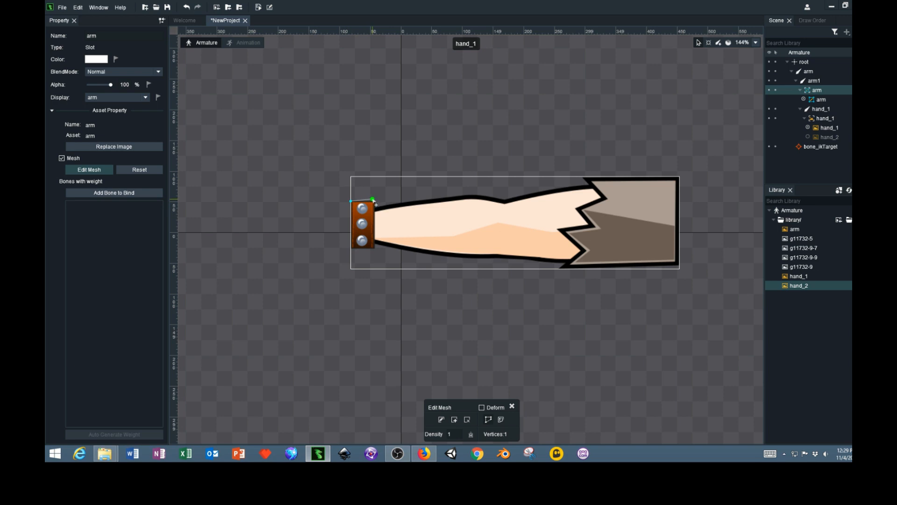
# Trace the arm mesh outline along the upper edge, from the wristband's top corner to the start of the torn sleeve
pyautogui.click(375, 202)
pyautogui.click(374, 208)
pyautogui.click(422, 199)
pyautogui.click(449, 197)
pyautogui.click(470, 196)
pyautogui.click(490, 196)
pyautogui.click(504, 199)
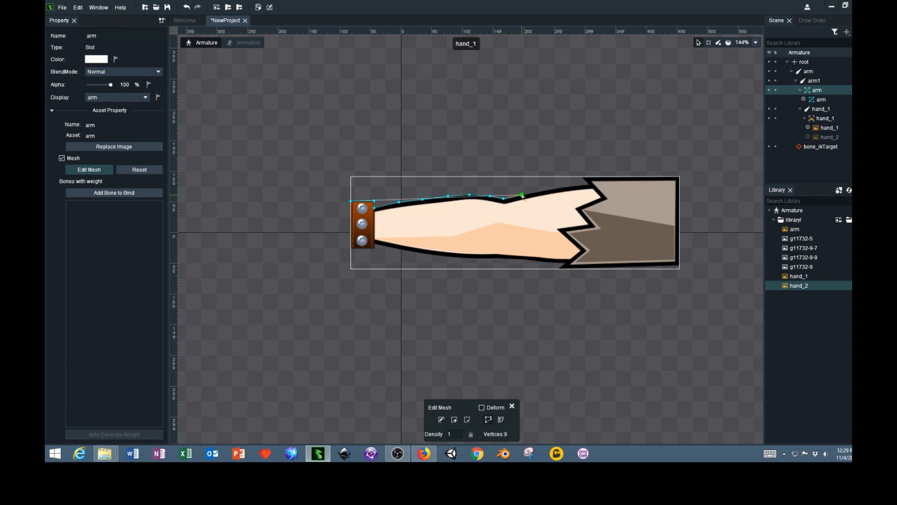
pyautogui.click(512, 198)
pyautogui.click(522, 196)
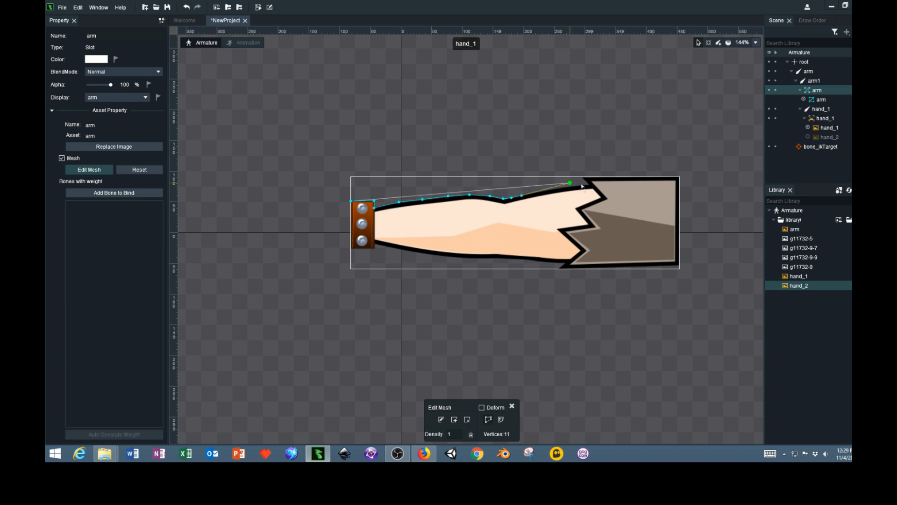
pyautogui.click(543, 191)
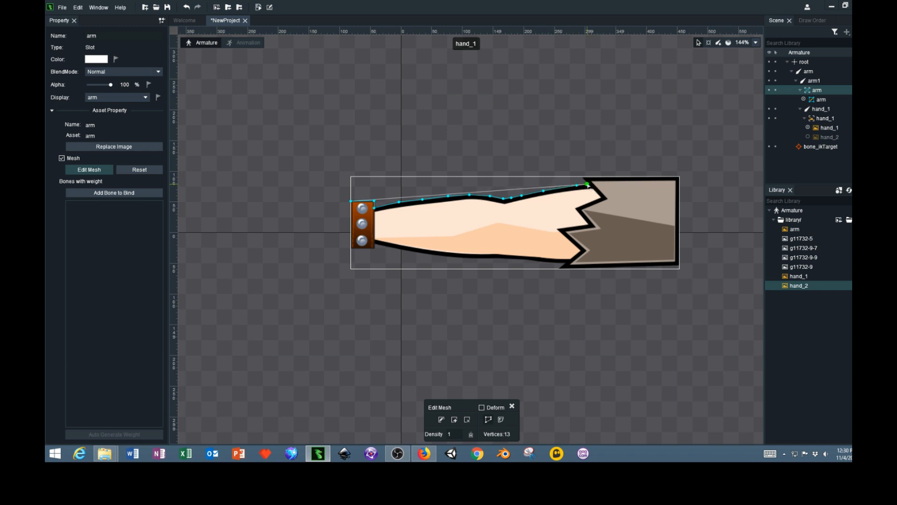
pyautogui.click(588, 185)
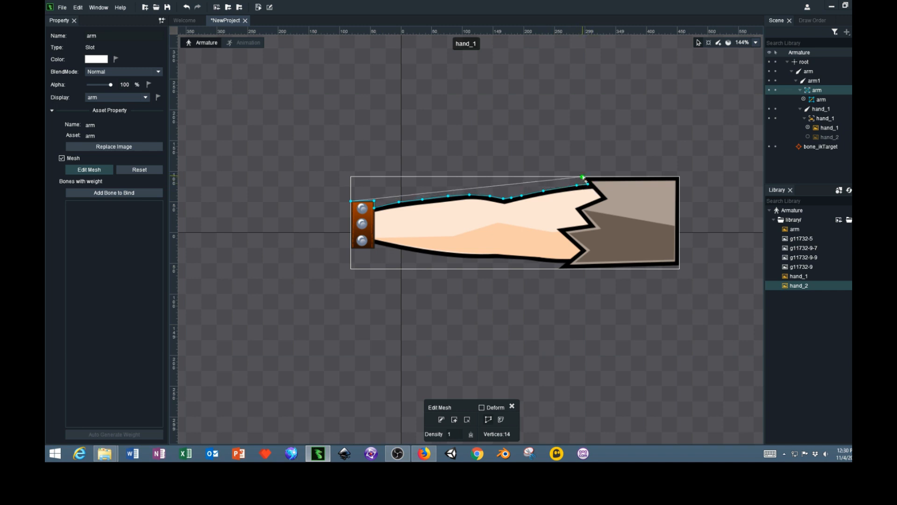
# Continue the mesh outline around the sleeve's corners, ending where its lower tip meets the arm
pyautogui.click(583, 177)
pyautogui.click(680, 175)
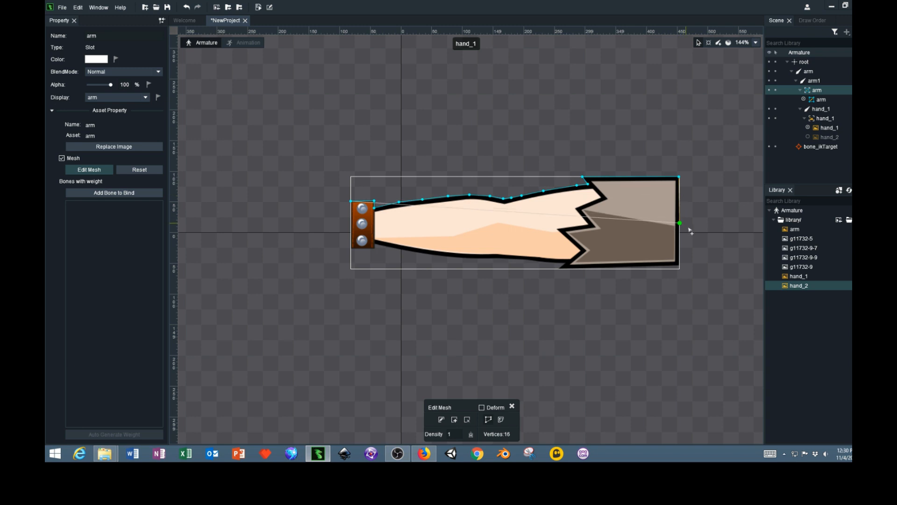
pyautogui.click(680, 264)
pyautogui.click(560, 269)
pyautogui.click(569, 261)
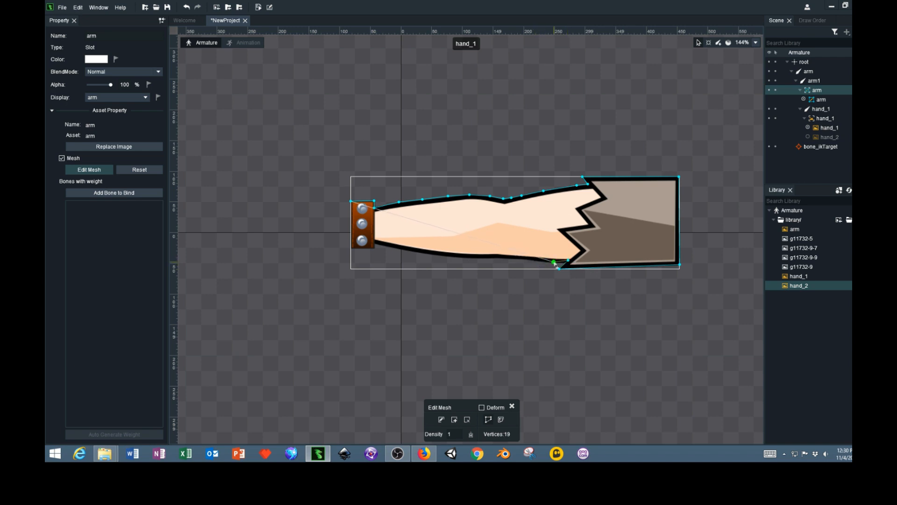
# Trace the arm's lower edge back to the wristband and close the mesh outline at its starting vertex
pyautogui.click(539, 262)
pyautogui.click(520, 260)
pyautogui.click(510, 259)
pyautogui.click(487, 259)
pyautogui.click(448, 244)
pyautogui.click(424, 254)
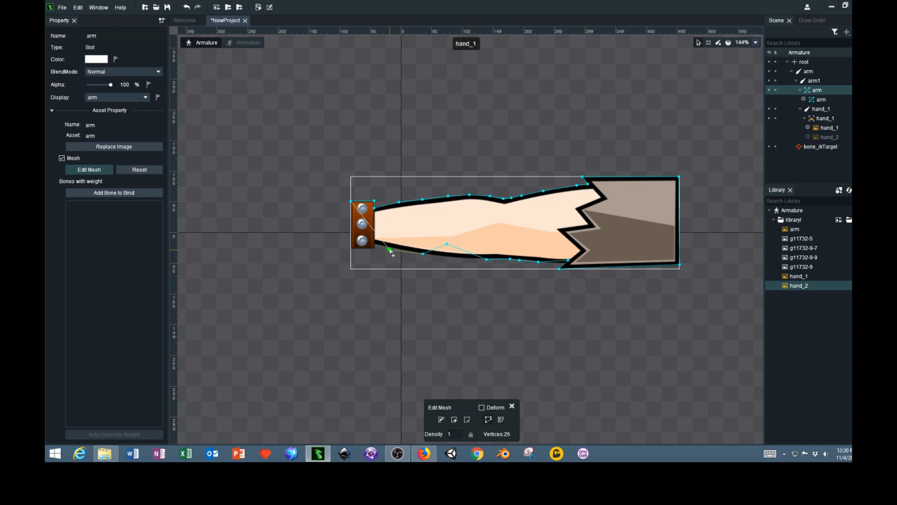
pyautogui.click(387, 245)
pyautogui.click(378, 248)
pyautogui.click(351, 202)
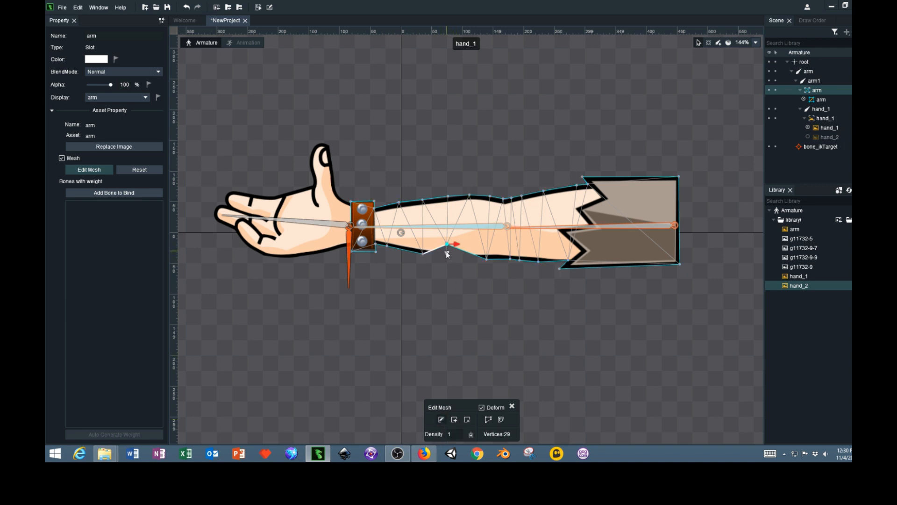
# Move the misplaced lower-edge vertex and the vertices near the elbow outward to enclose the arm's black outline
pyautogui.moveTo(447, 252); pyautogui.dragTo(447, 268)
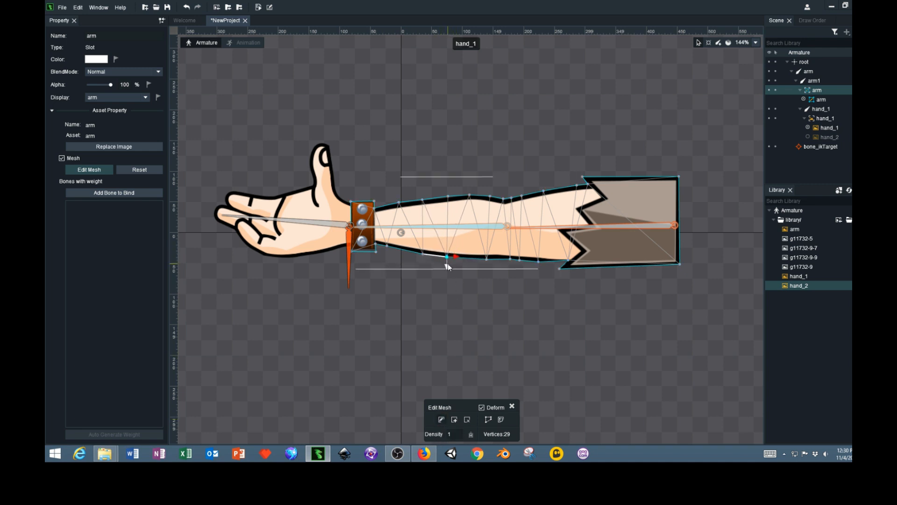
pyautogui.moveTo(447, 266); pyautogui.dragTo(448, 265)
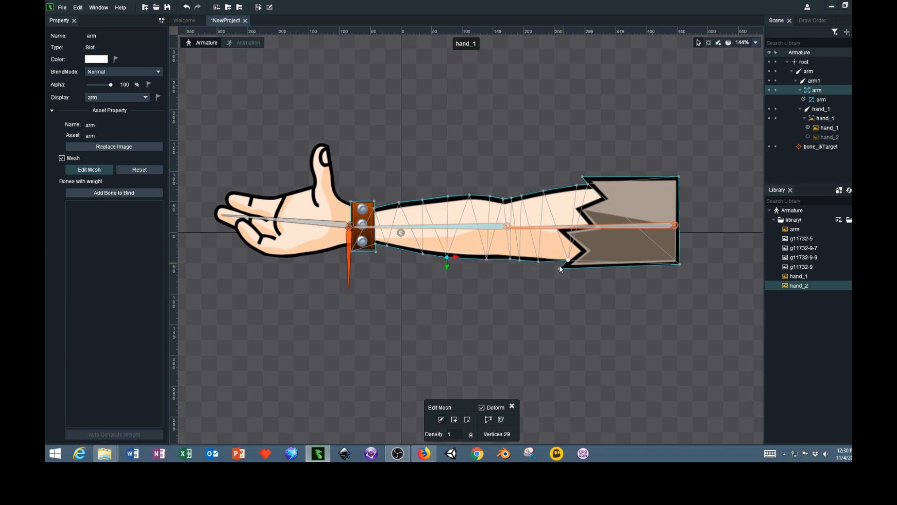
pyautogui.scroll(3, 535, 288)
pyautogui.scroll(2, 533, 281)
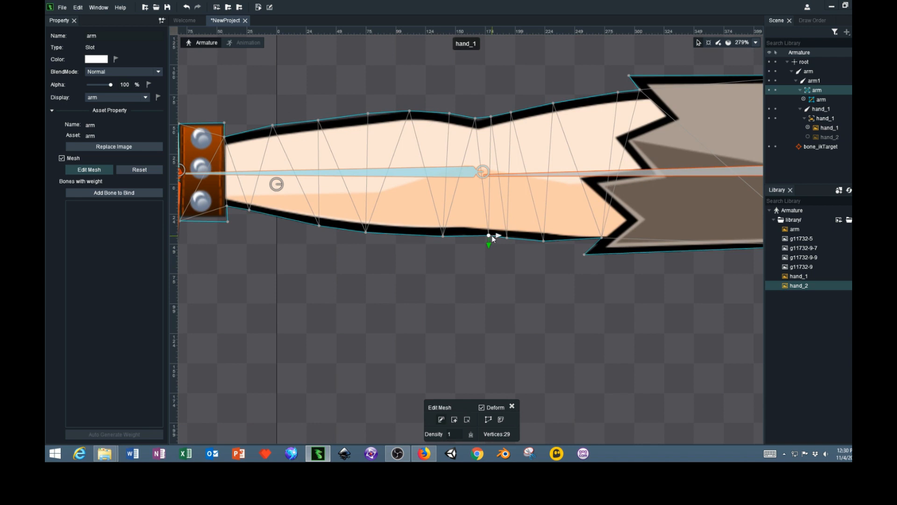
pyautogui.moveTo(489, 246); pyautogui.dragTo(489, 248)
pyautogui.moveTo(508, 251); pyautogui.dragTo(508, 252)
# Add a mesh vertex on the arm's lower edge near the elbow and select the wristband's lower corner vertex
pyautogui.click(455, 421)
pyautogui.click(467, 238)
pyautogui.click(228, 223)
# Adjust the sleeve's lower mesh vertices to enclose its outline and leave mesh editing
pyautogui.scroll(-1, 396, 280)
pyautogui.click(735, 253)
pyautogui.moveTo(735, 261); pyautogui.dragTo(735, 265)
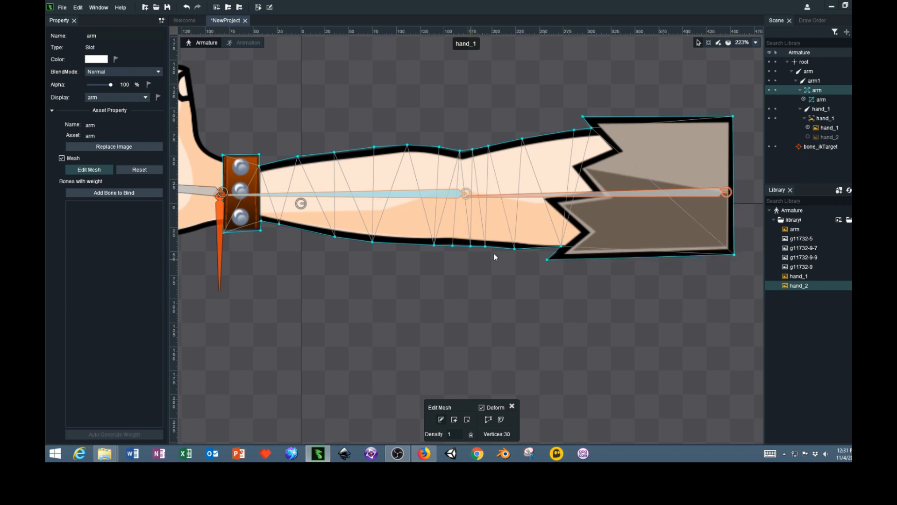
pyautogui.moveTo(562, 252); pyautogui.dragTo(558, 261)
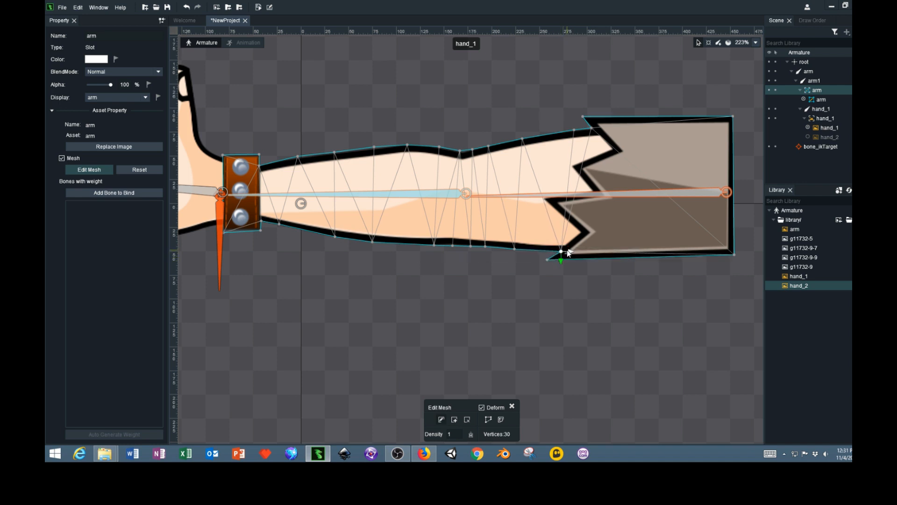
pyautogui.click(515, 293)
pyautogui.scroll(-5, 358, 291)
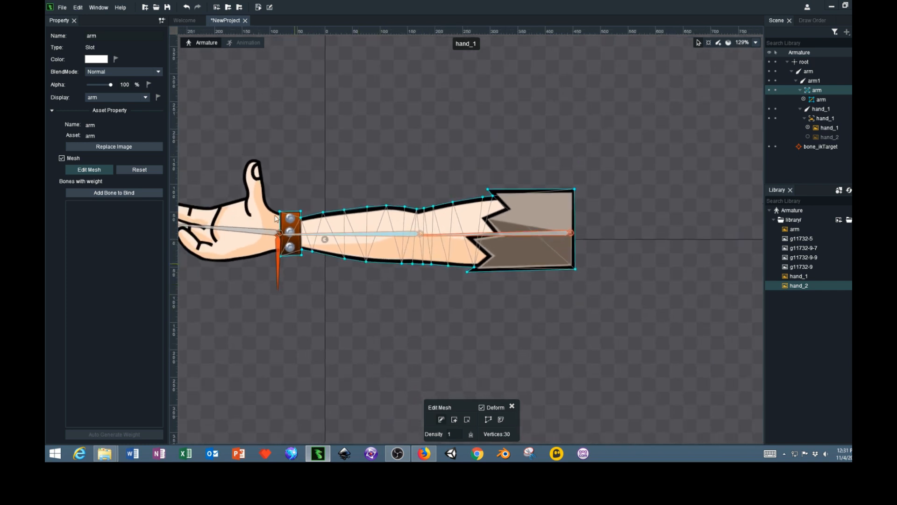
pyautogui.click(709, 42)
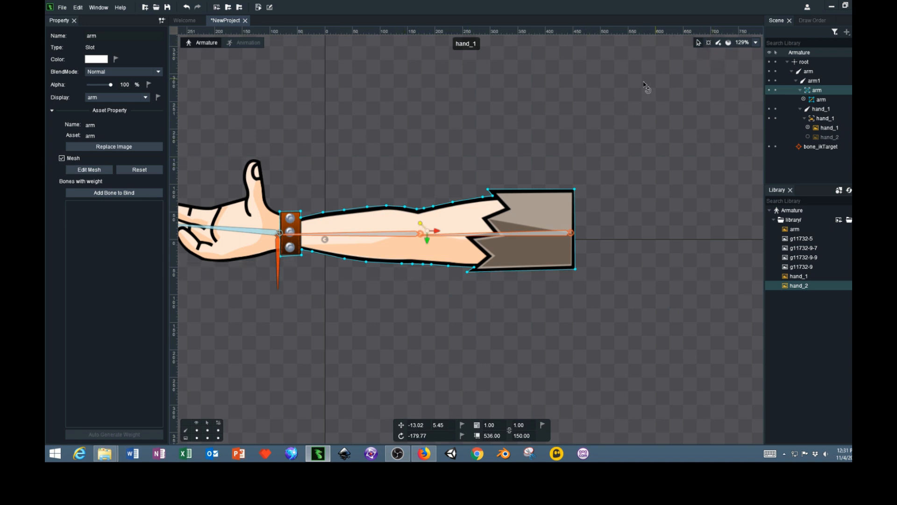
# Try moving the IK target towards the elbow to test the unbound arm mesh, and undo the move
pyautogui.scroll(-2, 561, 78)
pyautogui.scroll(4, 584, 70)
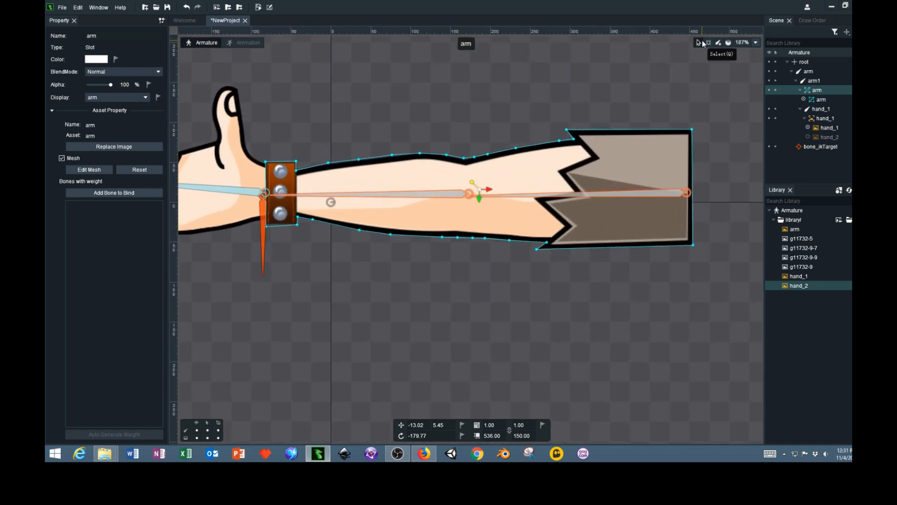
pyautogui.moveTo(381, 94); pyautogui.dragTo(470, 84)
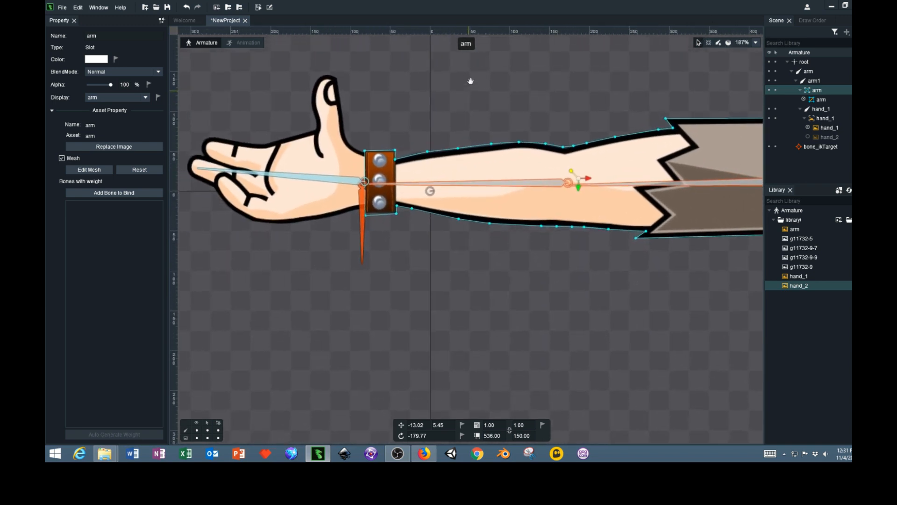
pyautogui.click(368, 228)
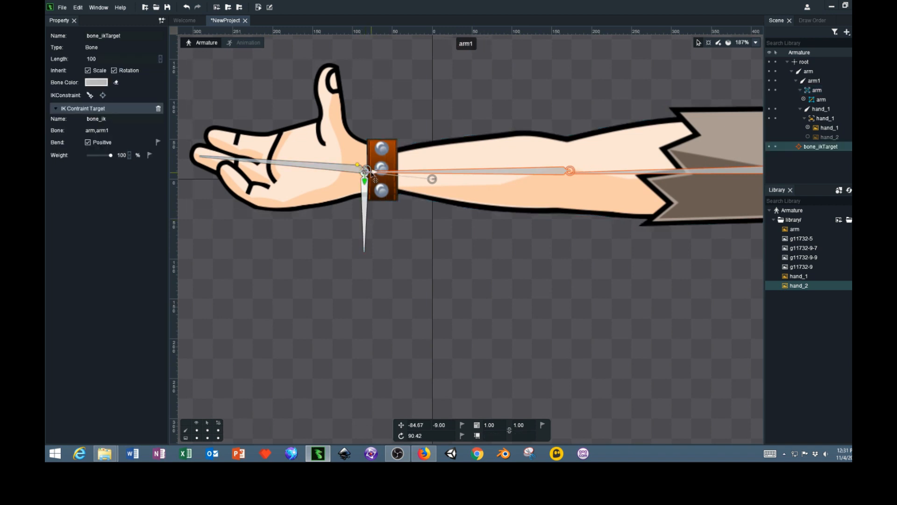
pyautogui.moveTo(372, 173); pyautogui.dragTo(447, 184)
pyautogui.hotkey('ctrl', 'z')
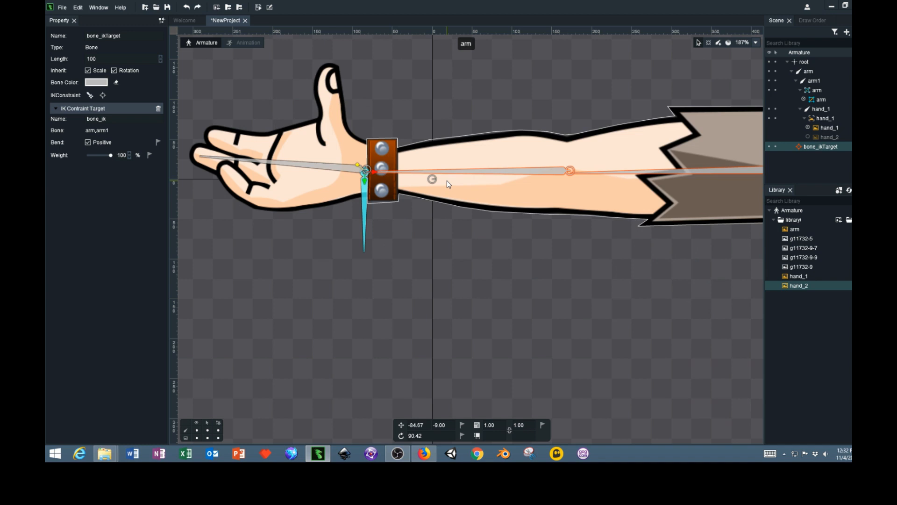
# Bind the arm mesh to the bones arm and arm1
pyautogui.click(621, 141)
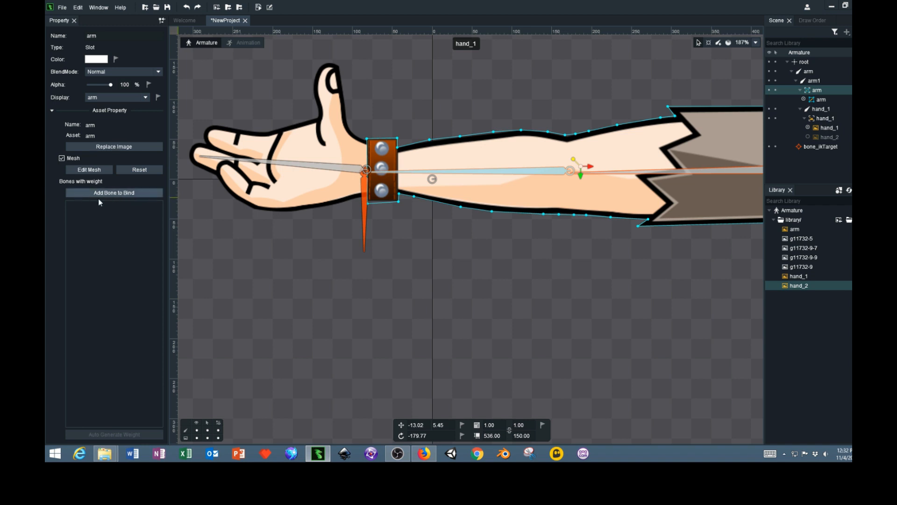
pyautogui.click(115, 193)
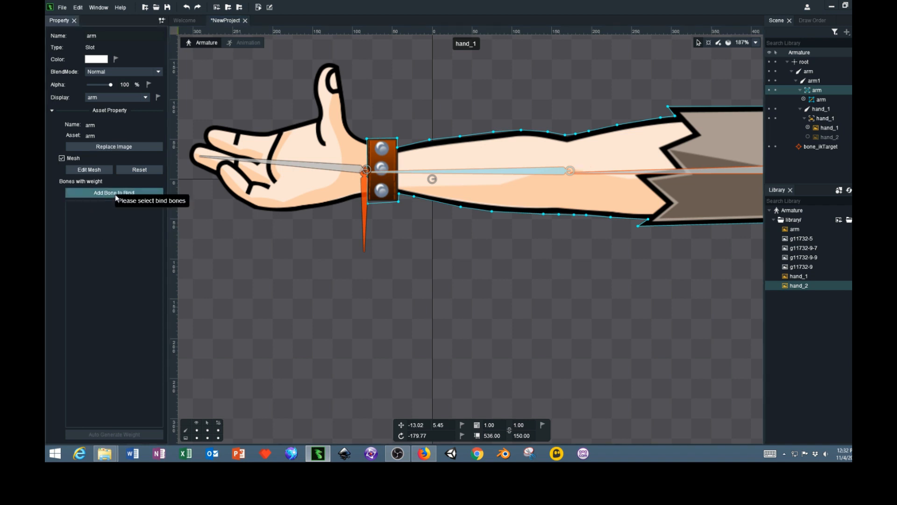
pyautogui.click(706, 174)
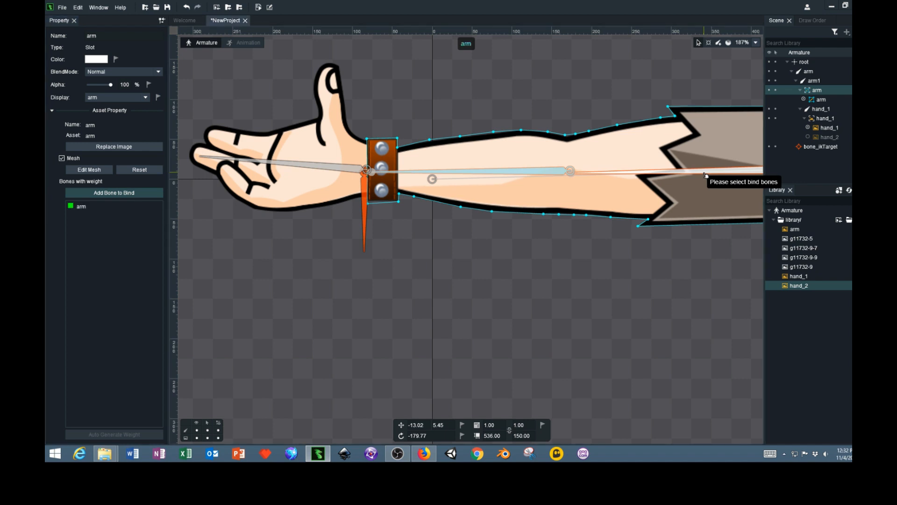
pyautogui.click(524, 174)
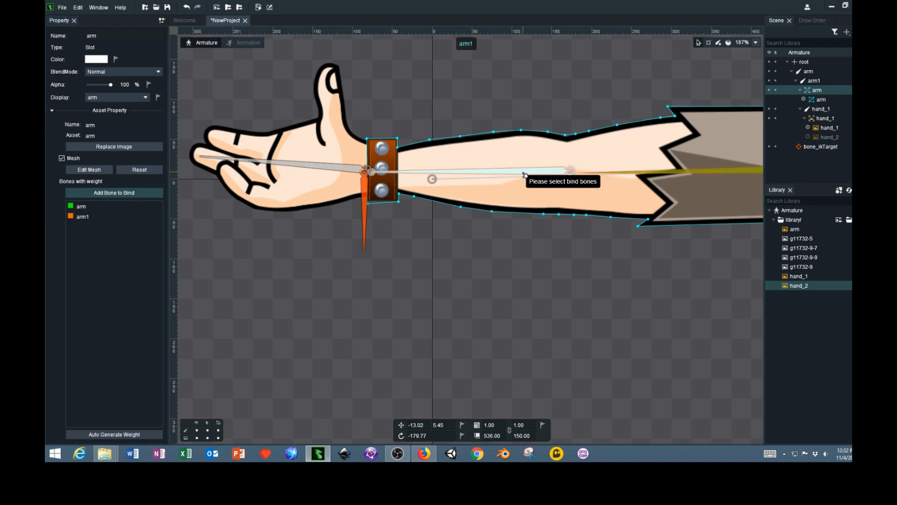
pyautogui.click(698, 42)
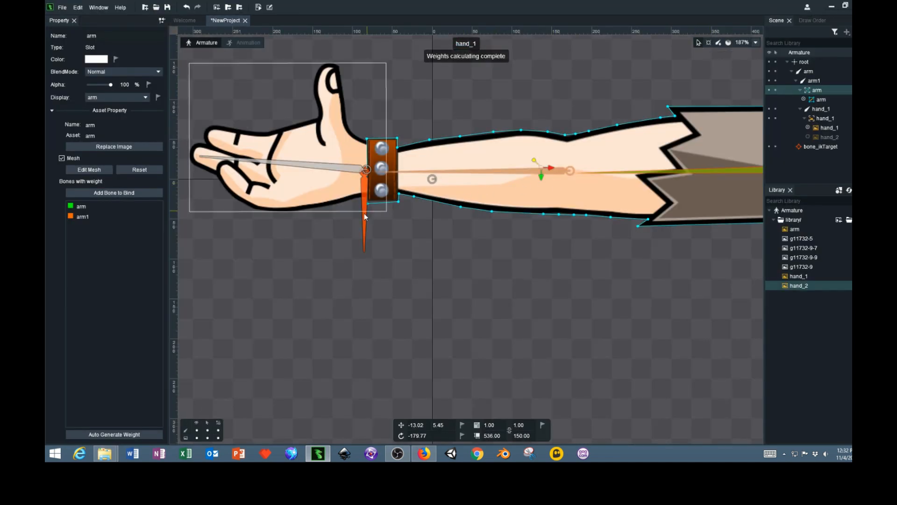
# Move the IK target below the wrist to test how the bound arm mesh deforms, and restore its position
pyautogui.click(368, 170)
pyautogui.moveTo(374, 173); pyautogui.dragTo(374, 259)
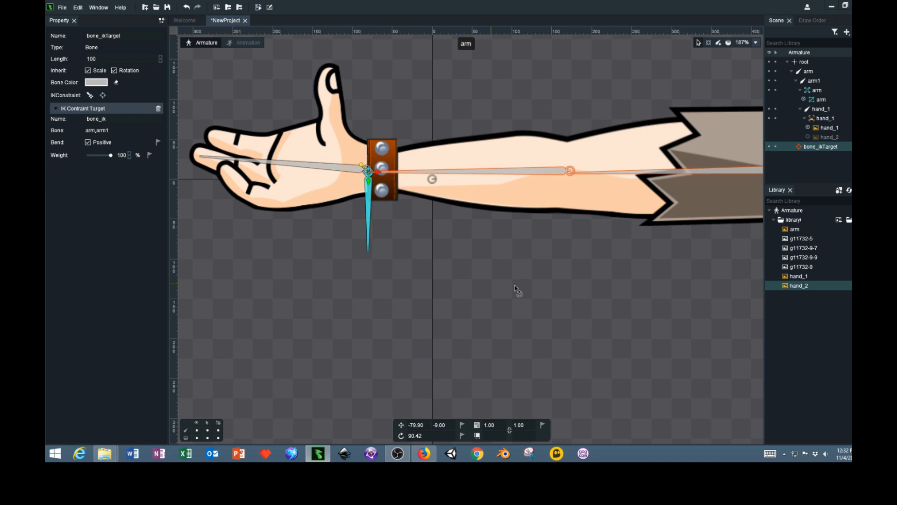
pyautogui.scroll(1, 560, 279)
pyautogui.scroll(-3, 541, 277)
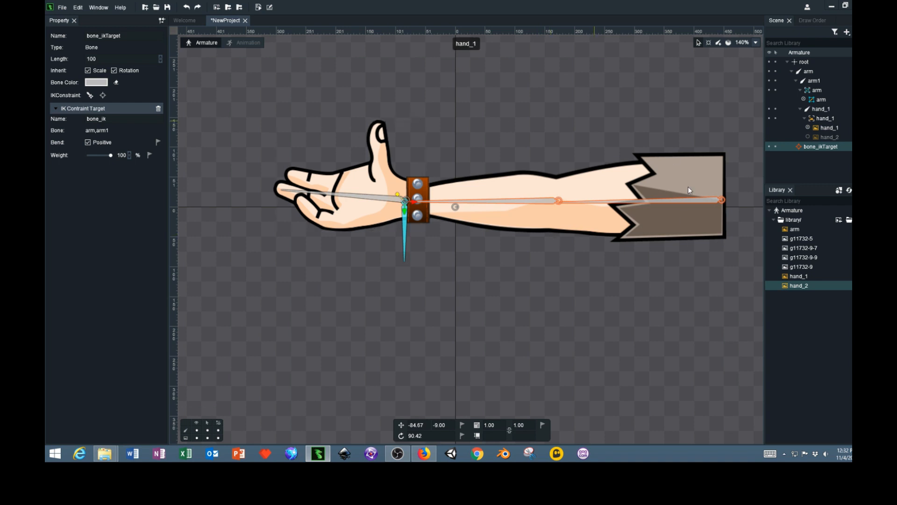
# Start weight editing on the arm mesh and set the arm1 weight of the sleeve end's upper corner vertex to 0%
pyautogui.click(581, 187)
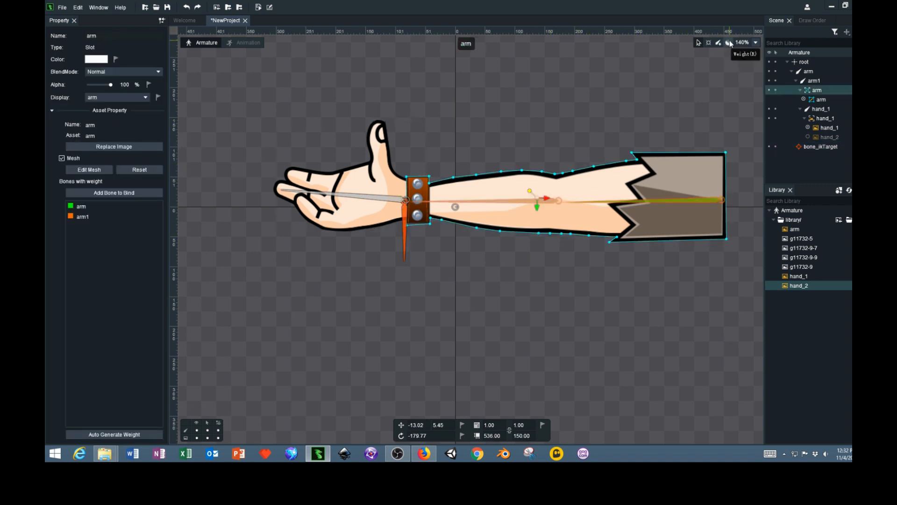
pyautogui.click(729, 43)
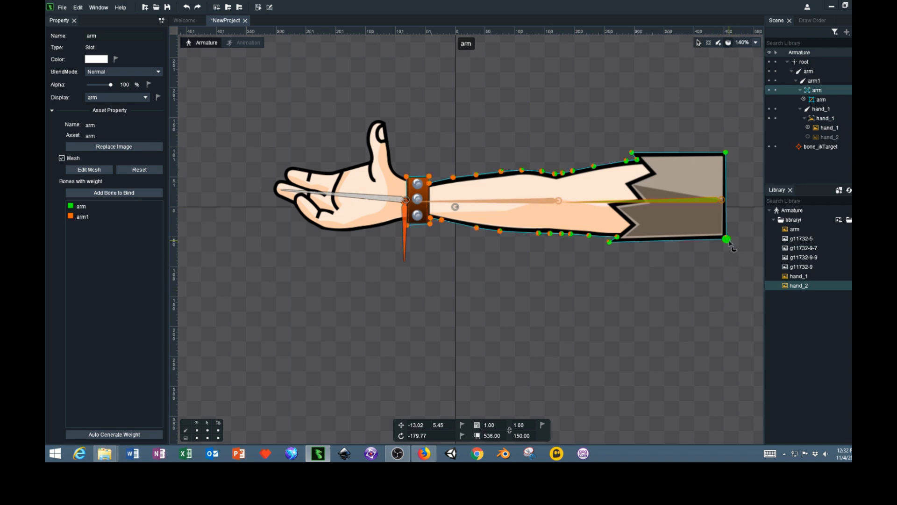
pyautogui.click(726, 239)
pyautogui.click(724, 152)
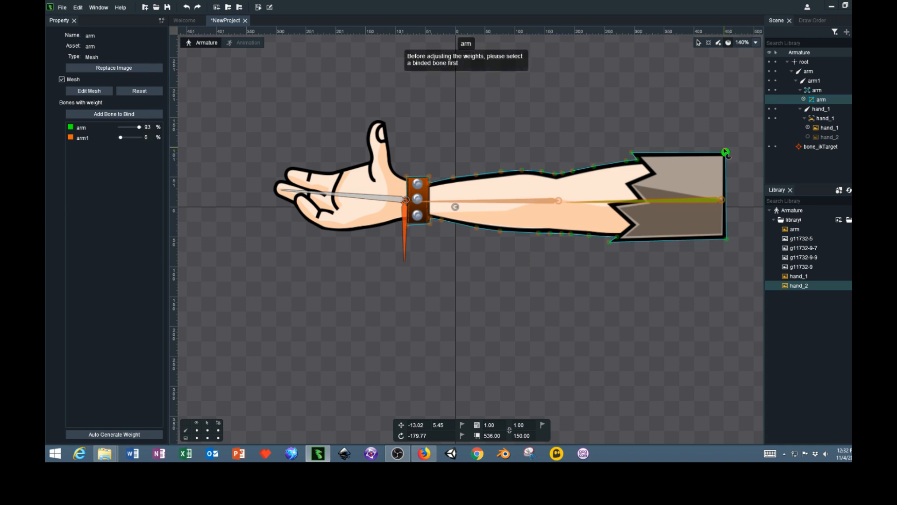
pyautogui.moveTo(121, 138); pyautogui.dragTo(114, 182)
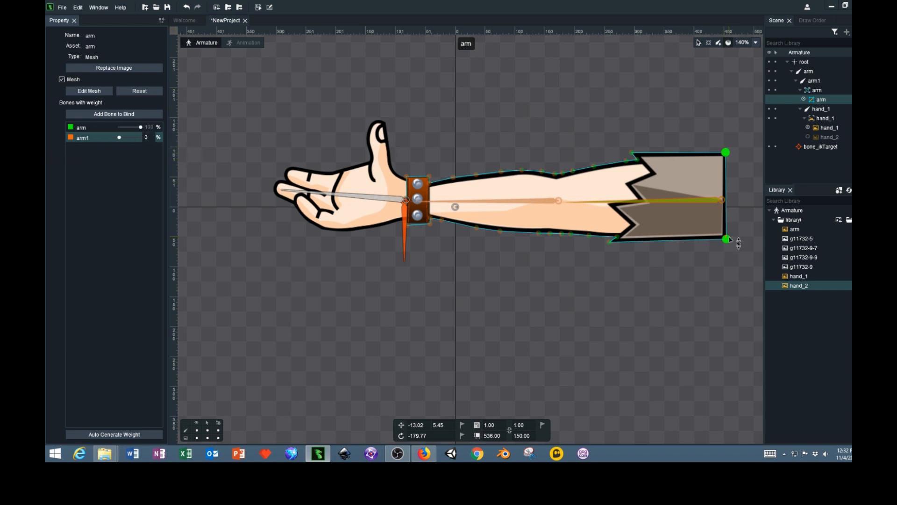
pyautogui.click(726, 239)
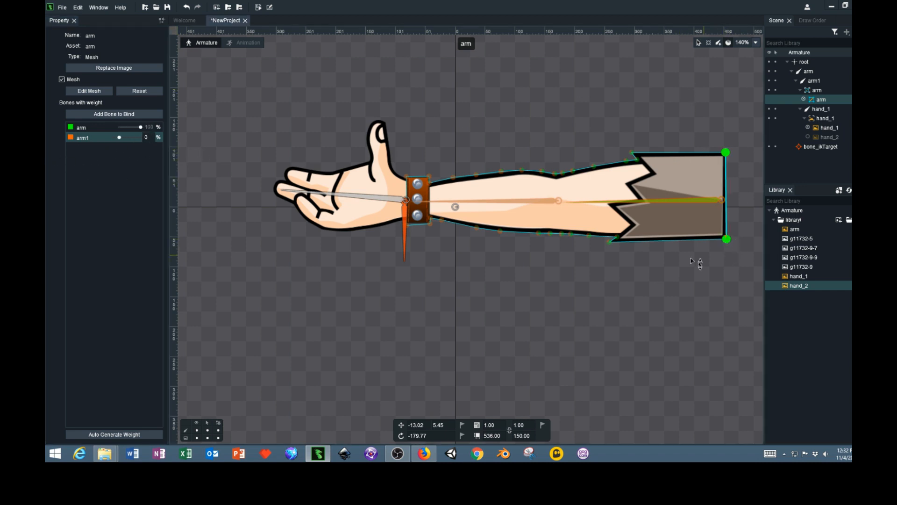
pyautogui.keyDown('shift'); pyautogui.click(616, 239); pyautogui.keyUp('shift')
pyautogui.keyDown('shift'); pyautogui.click(637, 158); pyautogui.keyUp('shift')
pyautogui.keyDown('shift'); pyautogui.click(631, 152); pyautogui.keyUp('shift')
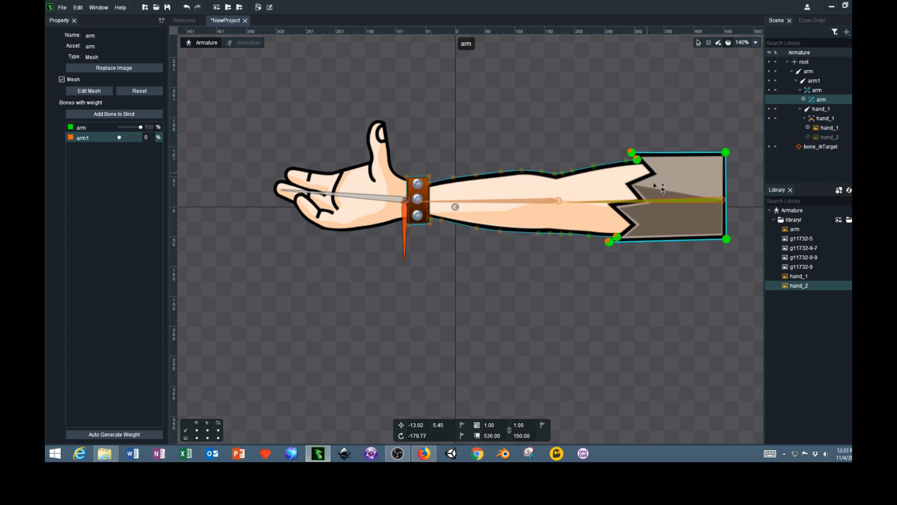
pyautogui.click(682, 201)
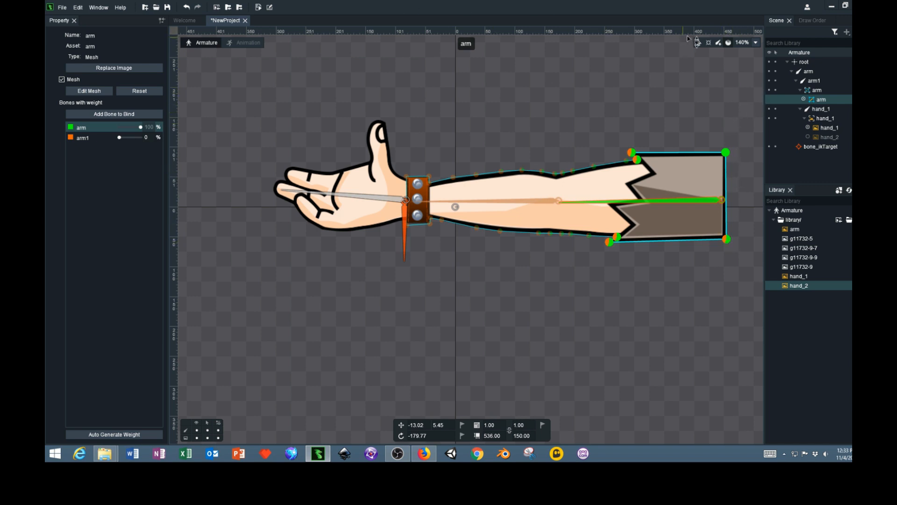
pyautogui.click(720, 91)
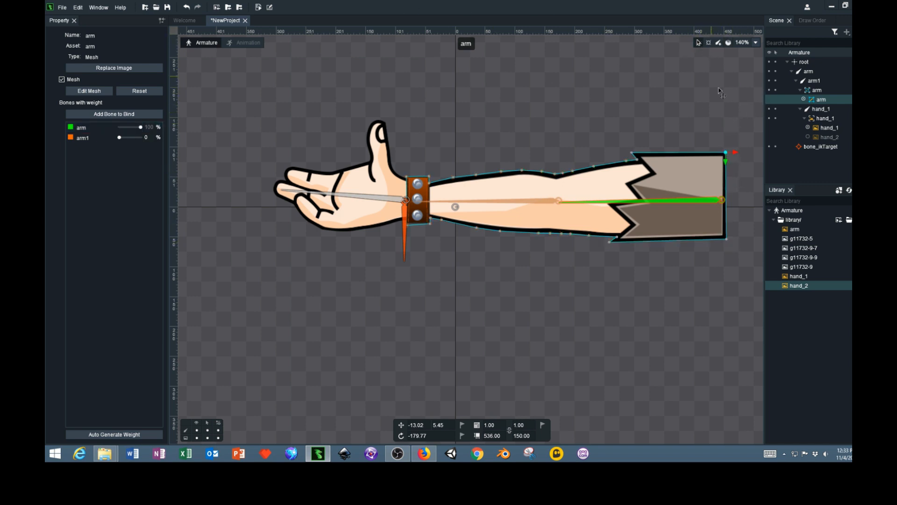
# Try lowering the arm1 weight to 28% on all selected arm mesh vertices at once
pyautogui.click(728, 42)
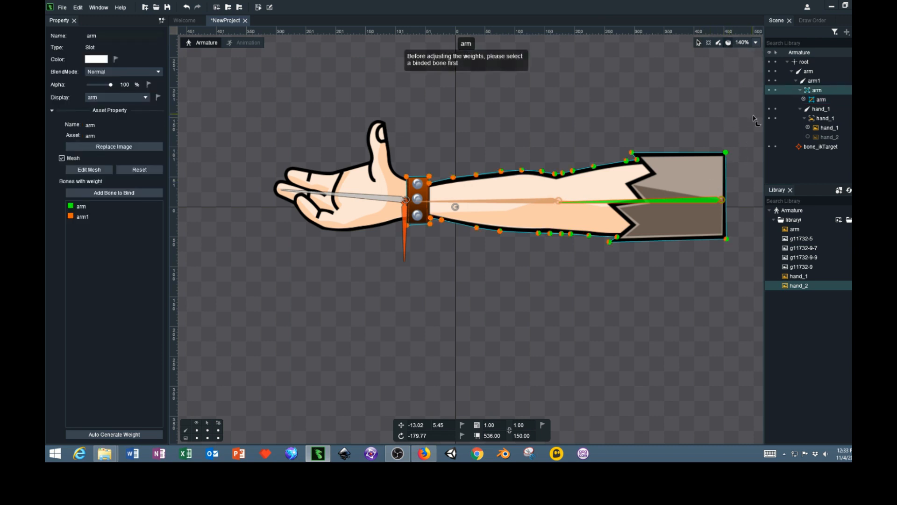
pyautogui.moveTo(749, 117); pyautogui.dragTo(561, 312)
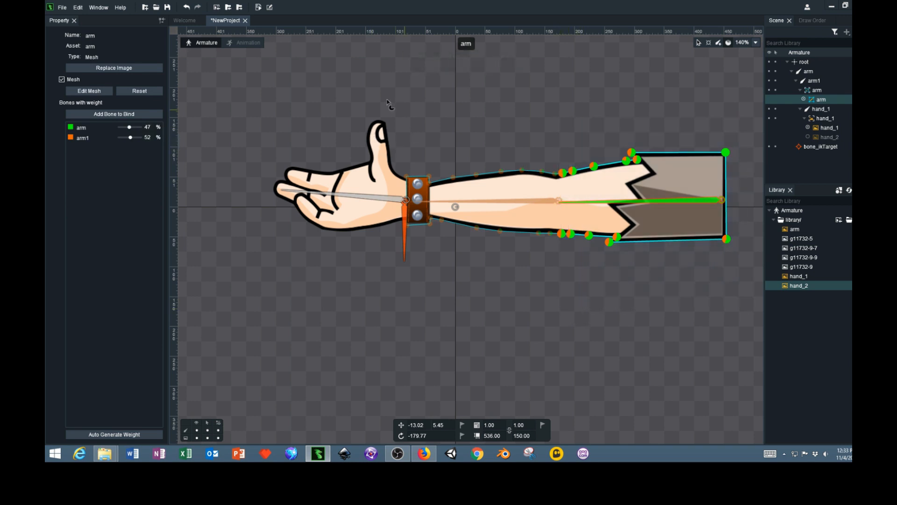
pyautogui.moveTo(284, 84); pyautogui.dragTo(556, 308)
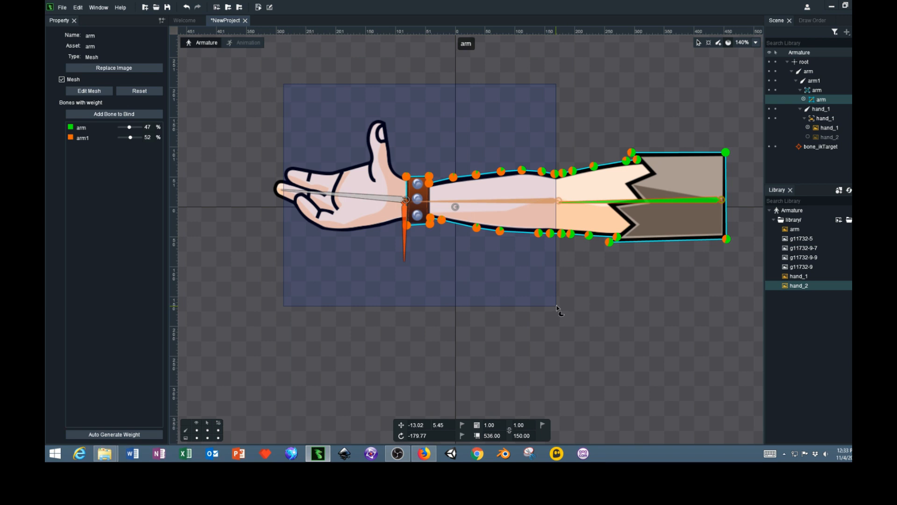
pyautogui.moveTo(556, 308); pyautogui.dragTo(557, 308)
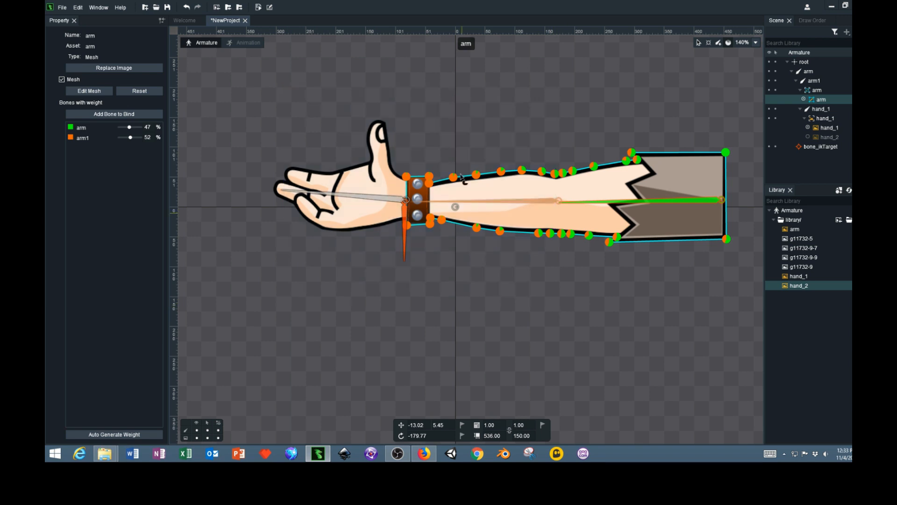
pyautogui.click(525, 203)
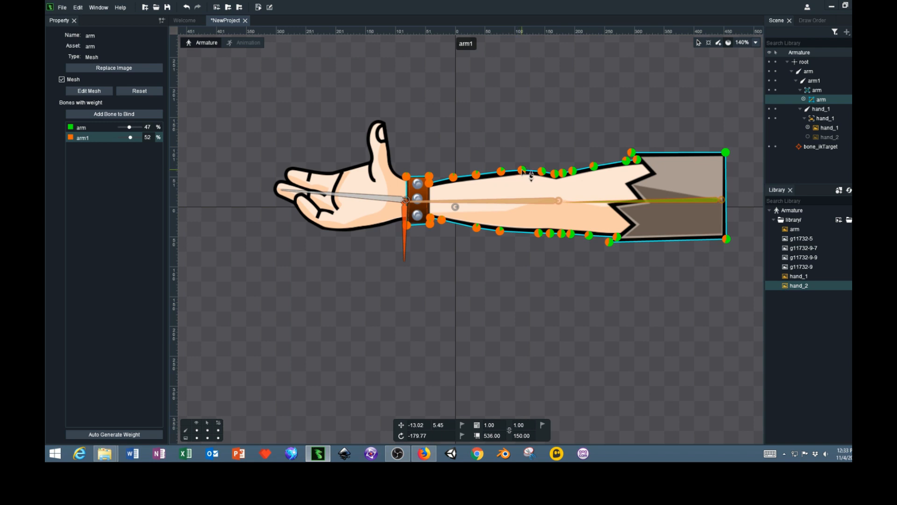
pyautogui.moveTo(545, 34); pyautogui.dragTo(545, 116)
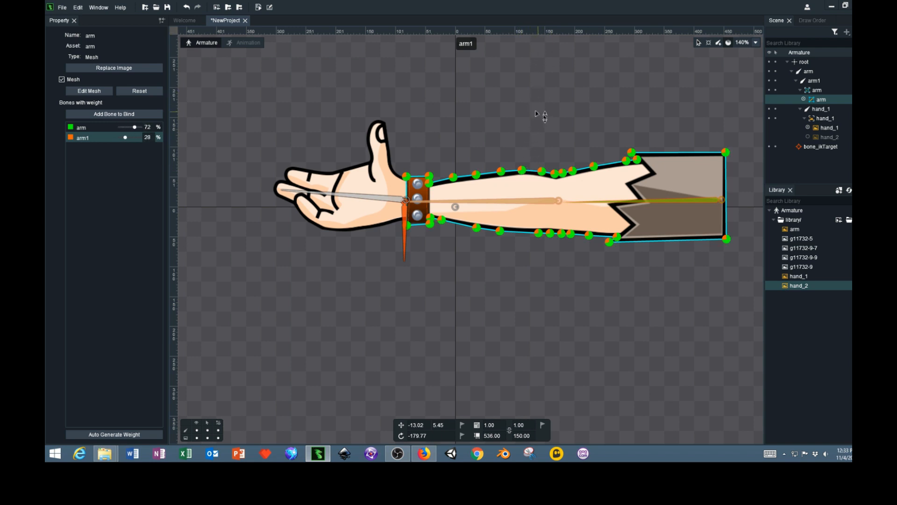
# Select the arm mesh vertices from the wristband to the elbow and set their arm1 weight to 100%
pyautogui.click(699, 42)
pyautogui.click(718, 42)
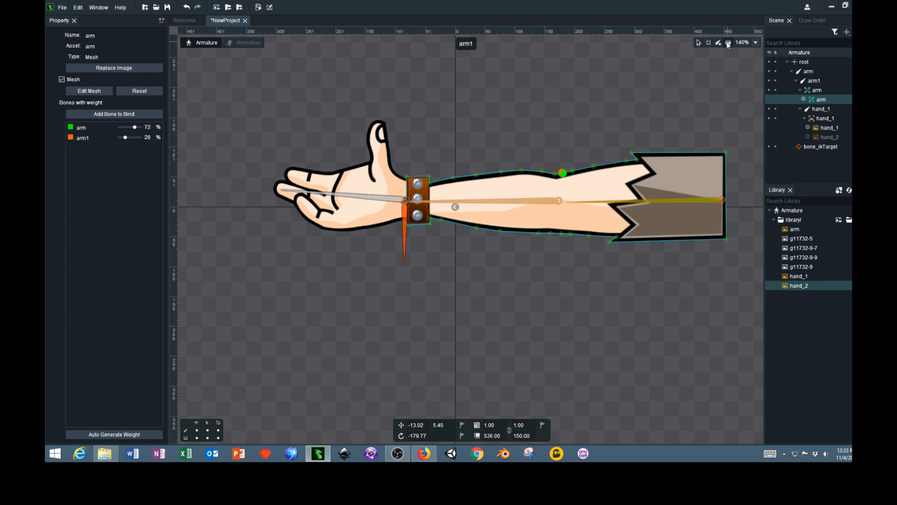
pyautogui.moveTo(344, 133); pyautogui.dragTo(553, 311)
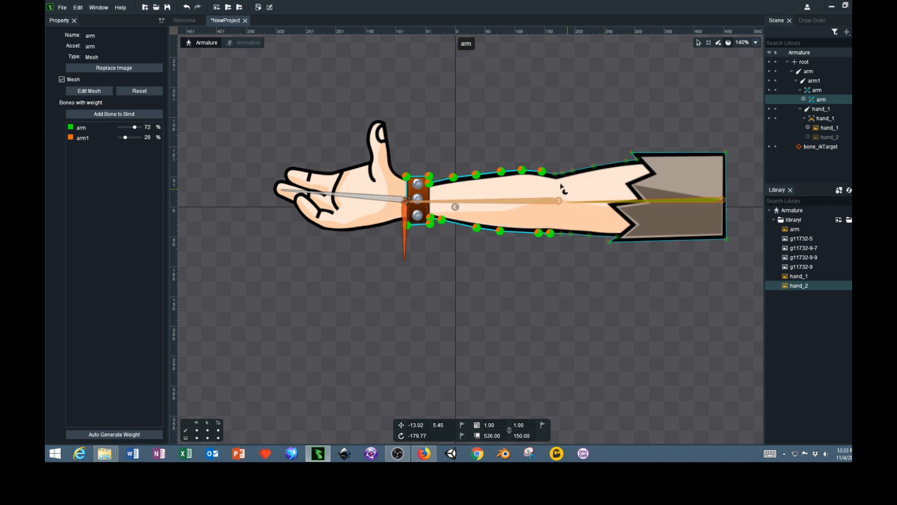
pyautogui.moveTo(389, 118); pyautogui.dragTo(569, 273)
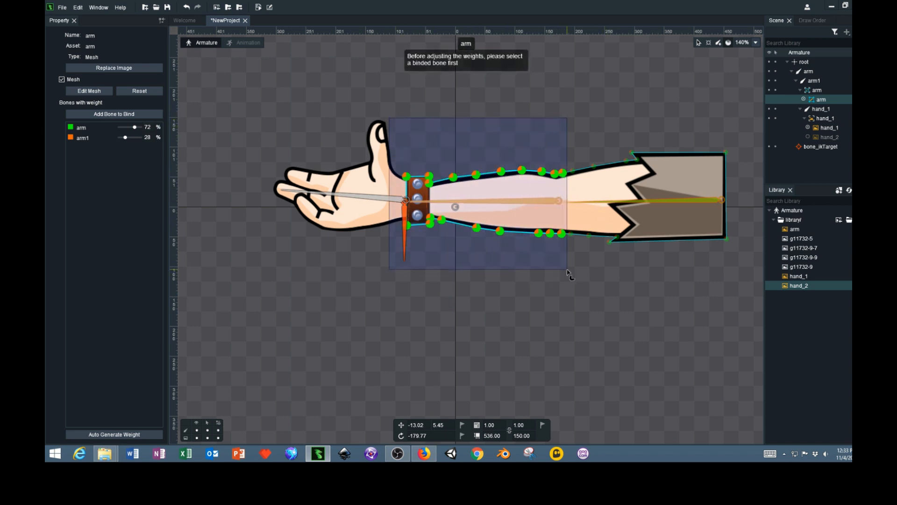
pyautogui.moveTo(567, 272); pyautogui.dragTo(562, 273)
pyautogui.moveTo(561, 272); pyautogui.dragTo(565, 271)
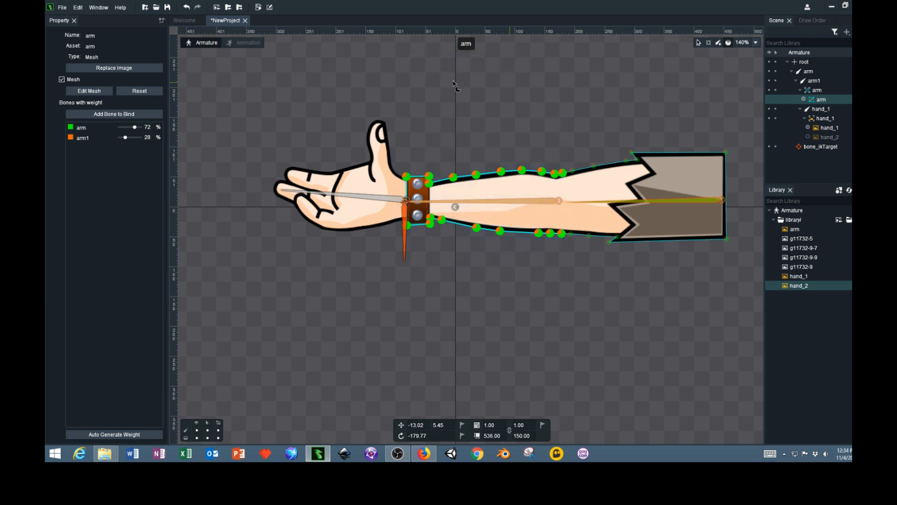
pyautogui.click(521, 203)
pyautogui.moveTo(521, 170); pyautogui.dragTo(556, 15)
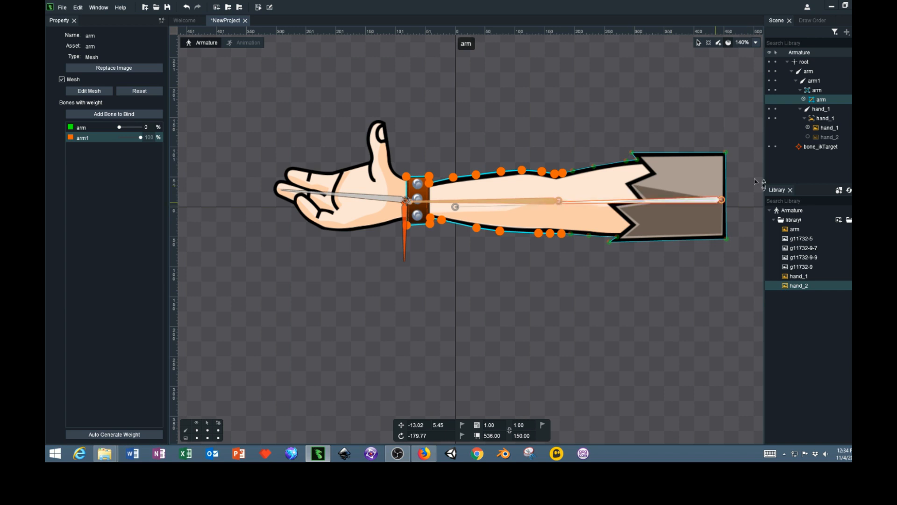
# Select the arm mesh vertices from above the elbow to the sleeve end and set their arm weight to 100%
pyautogui.click(699, 43)
pyautogui.click(728, 44)
pyautogui.click(692, 226)
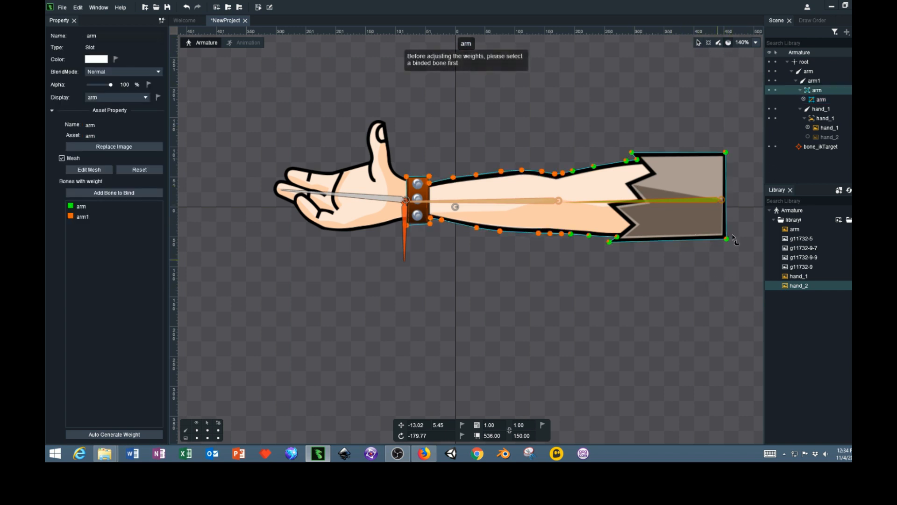
pyautogui.moveTo(750, 271); pyautogui.dragTo(573, 127)
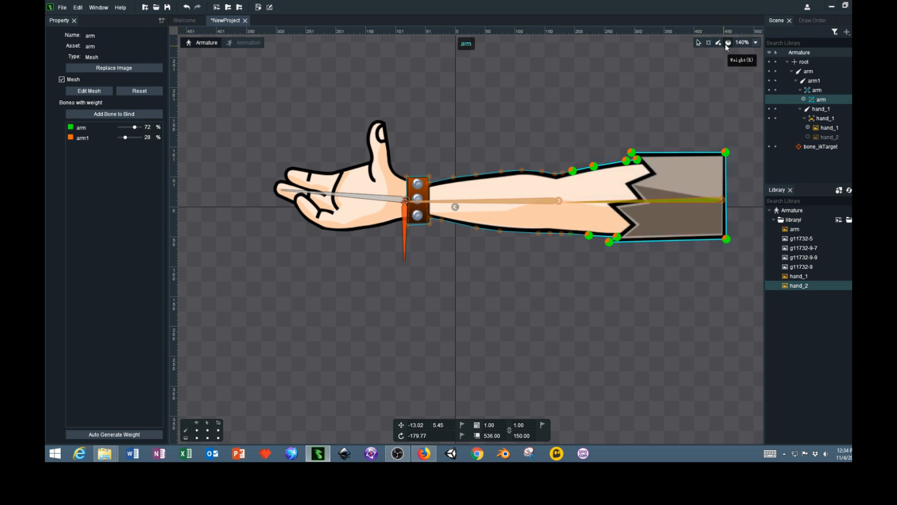
pyautogui.click(674, 201)
pyautogui.click(640, 148)
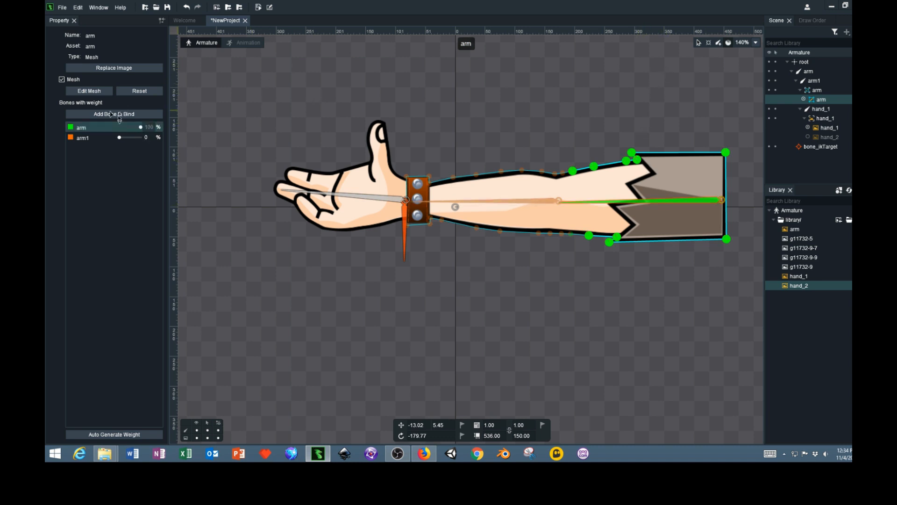
# Move the IK target bone around the wrist to test how the reweighted arm mesh bends
pyautogui.click(697, 44)
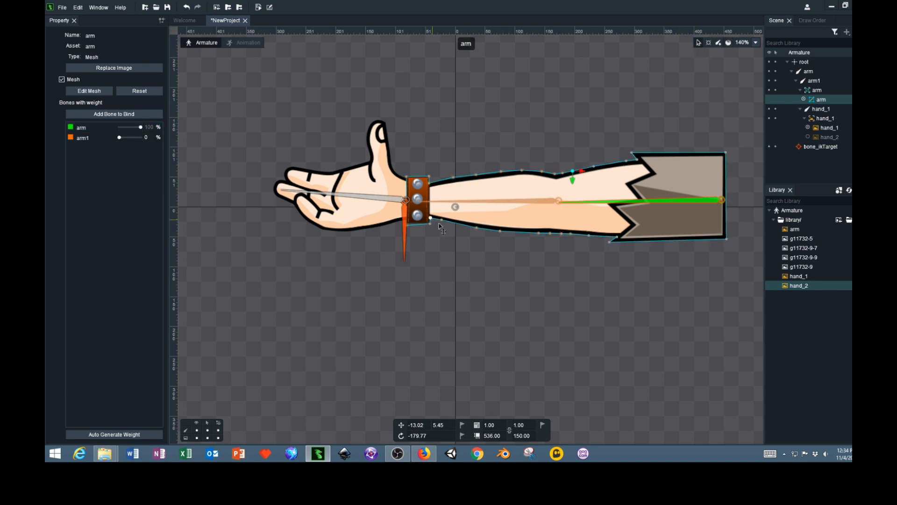
pyautogui.click(406, 226)
pyautogui.click(404, 241)
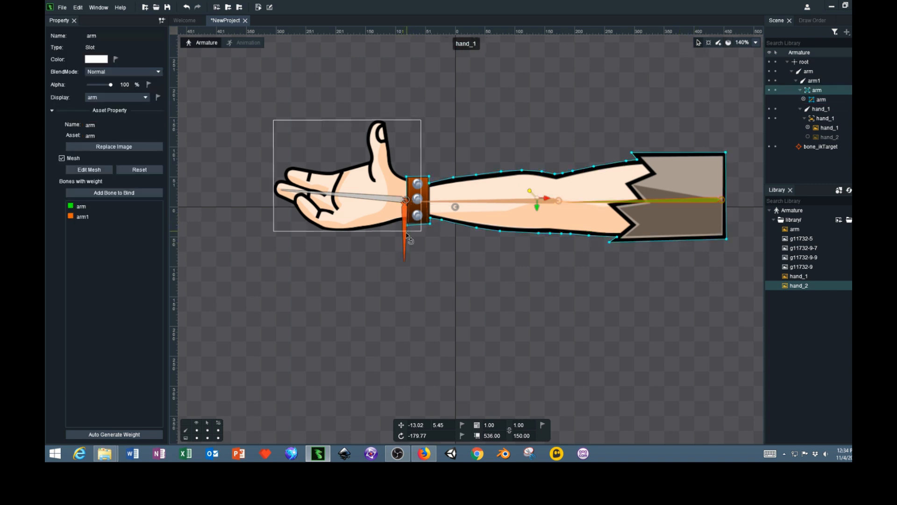
pyautogui.click(406, 239)
pyautogui.moveTo(409, 212); pyautogui.dragTo(421, 265)
# Set the arm weight of the vertex on the upper edge of the elbow to 100%
pyautogui.click(579, 193)
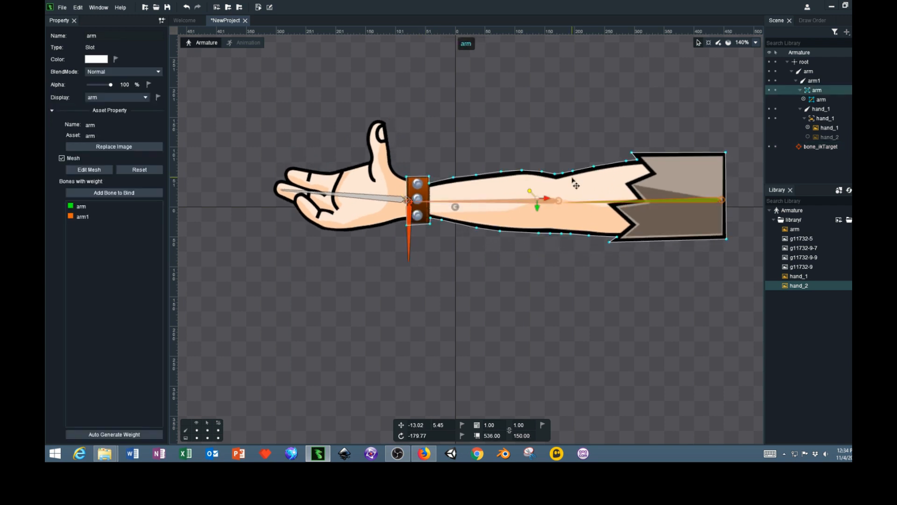
pyautogui.click(720, 45)
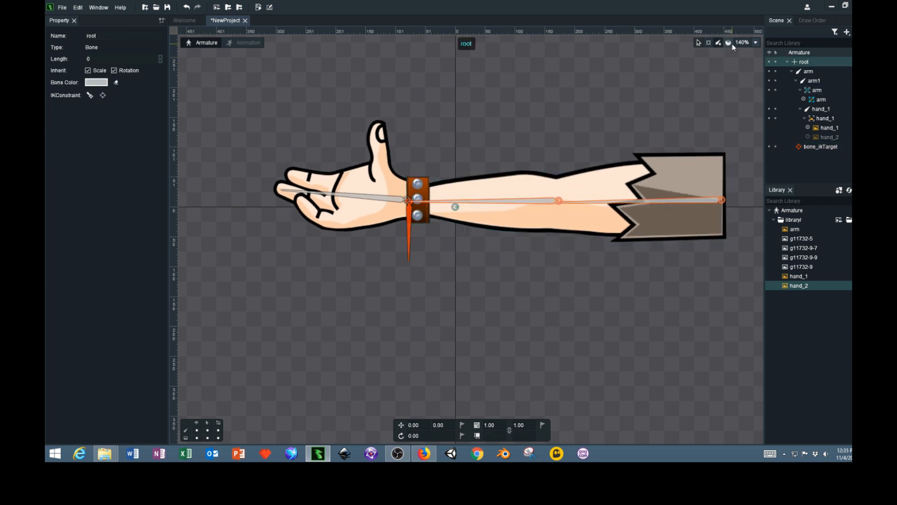
pyautogui.click(571, 182)
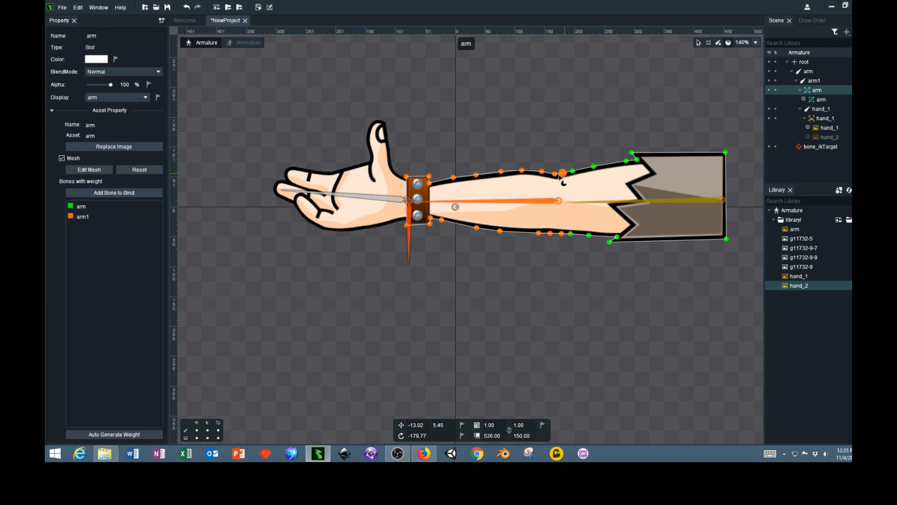
pyautogui.click(563, 173)
pyautogui.keyDown('shift'); pyautogui.click(555, 174); pyautogui.keyUp('shift')
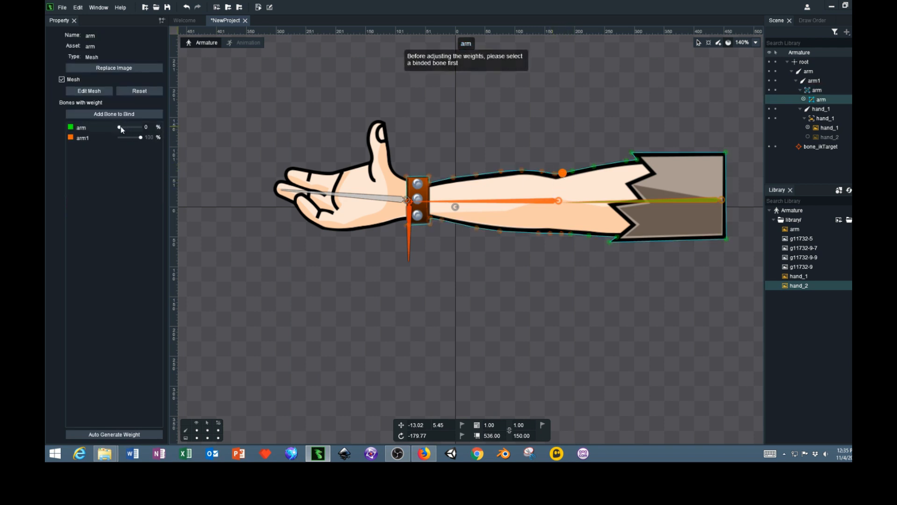
pyautogui.moveTo(120, 128); pyautogui.dragTo(138, 134)
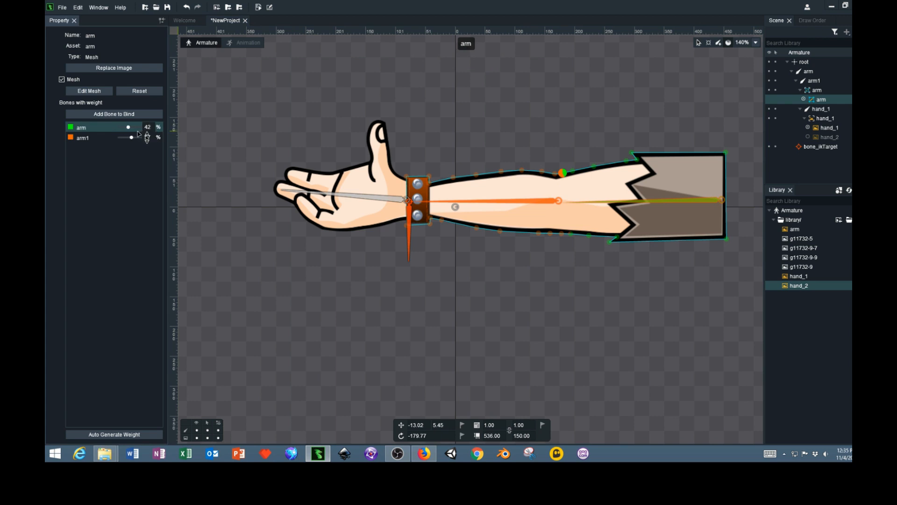
pyautogui.moveTo(139, 134); pyautogui.dragTo(180, 134)
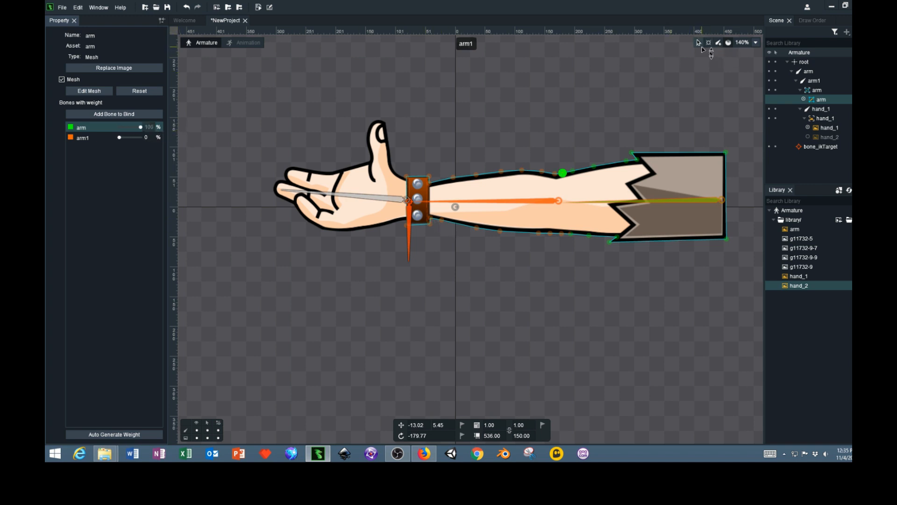
pyautogui.click(420, 209)
pyautogui.click(407, 226)
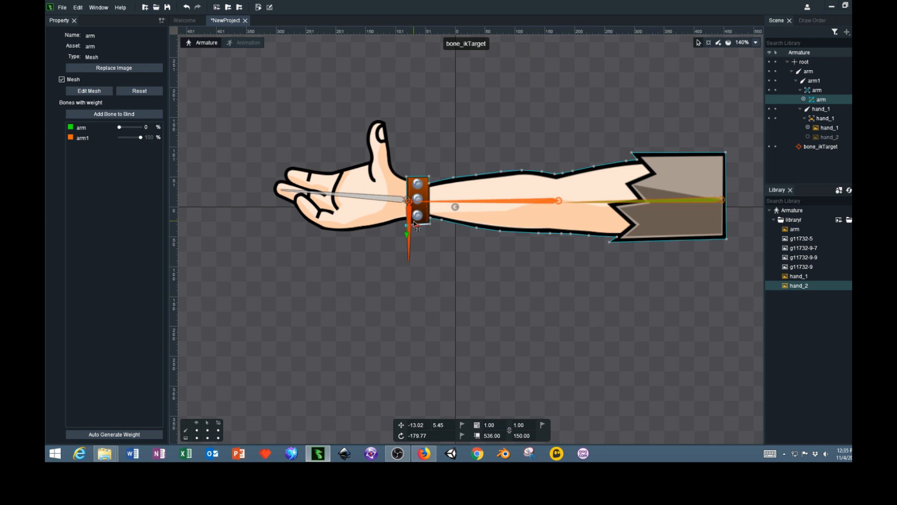
pyautogui.moveTo(414, 227); pyautogui.dragTo(435, 227)
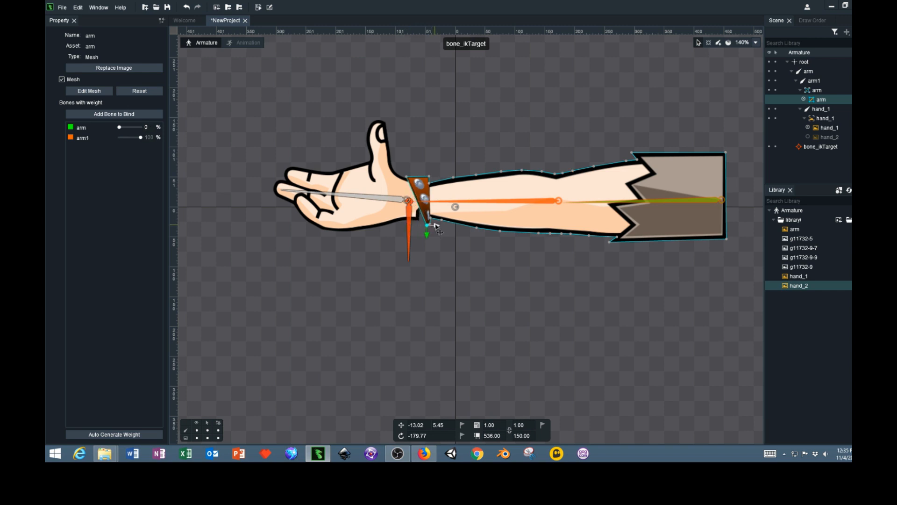
pyautogui.hotkey('ctrl', 'z')
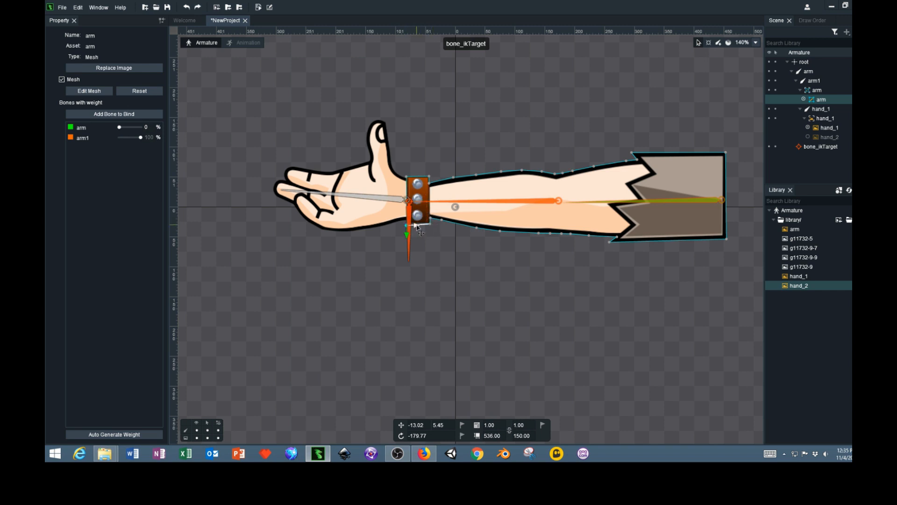
# Select the IK target bone and move it about the wrist to test the bend at the upper elbow vertex
pyautogui.click(412, 248)
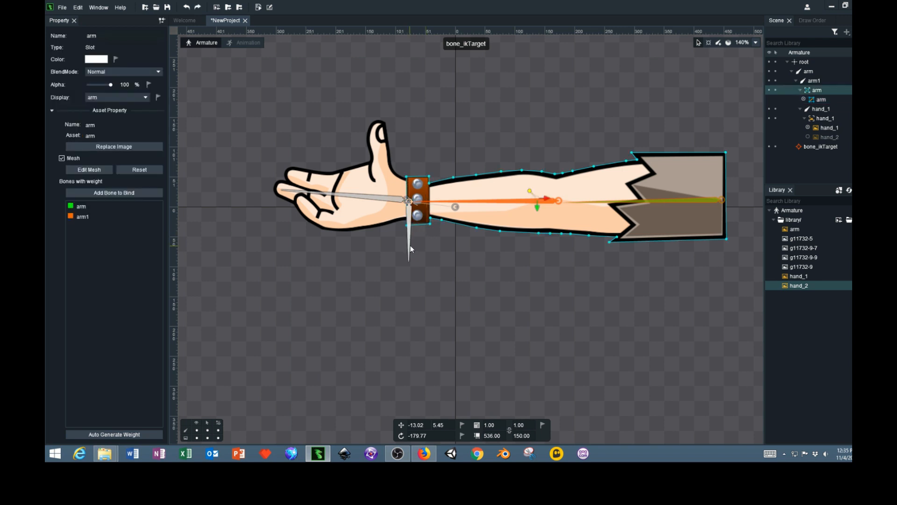
pyautogui.click(411, 249)
pyautogui.moveTo(411, 249)
pyautogui.mouseDown()
pyautogui.moveTo(470, 216)
pyautogui.moveTo(406, 224)
pyautogui.moveTo(519, 230)
pyautogui.moveTo(545, 241)
pyautogui.moveTo(420, 240)
pyautogui.mouseUp()
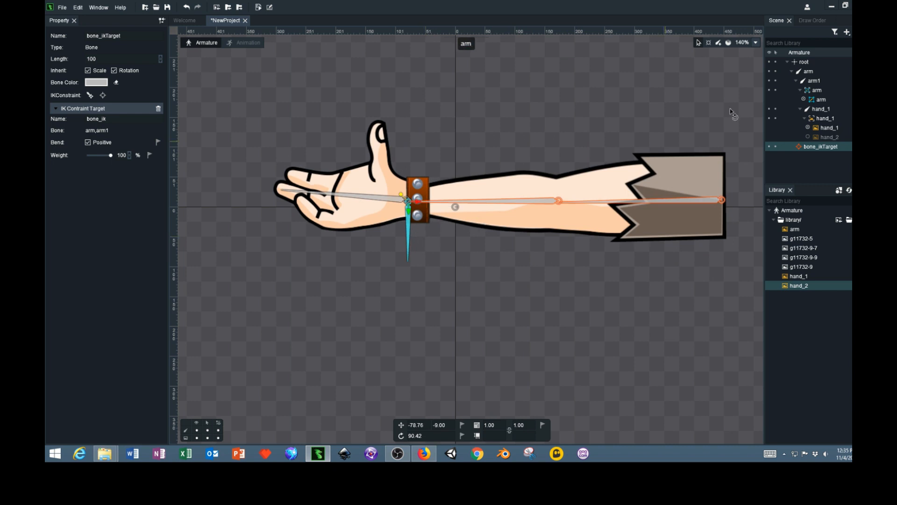
pyautogui.click(675, 165)
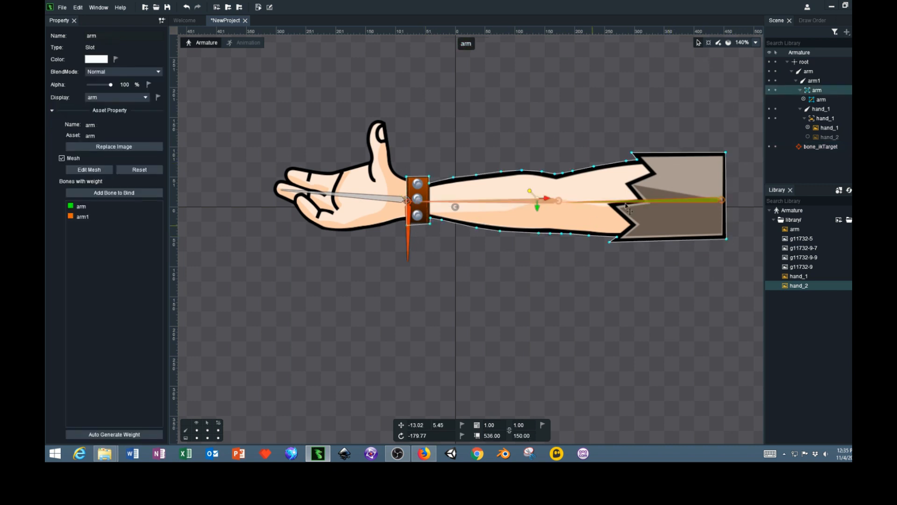
pyautogui.click(718, 43)
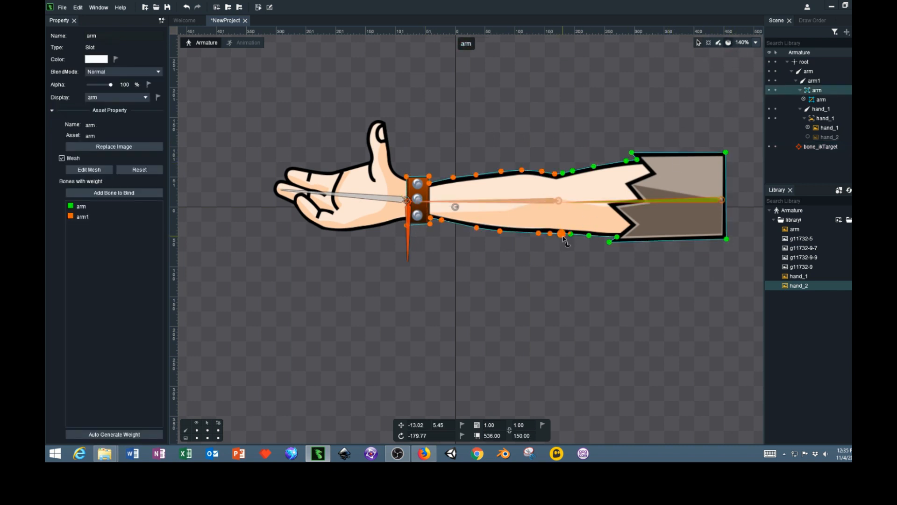
pyautogui.click(562, 235)
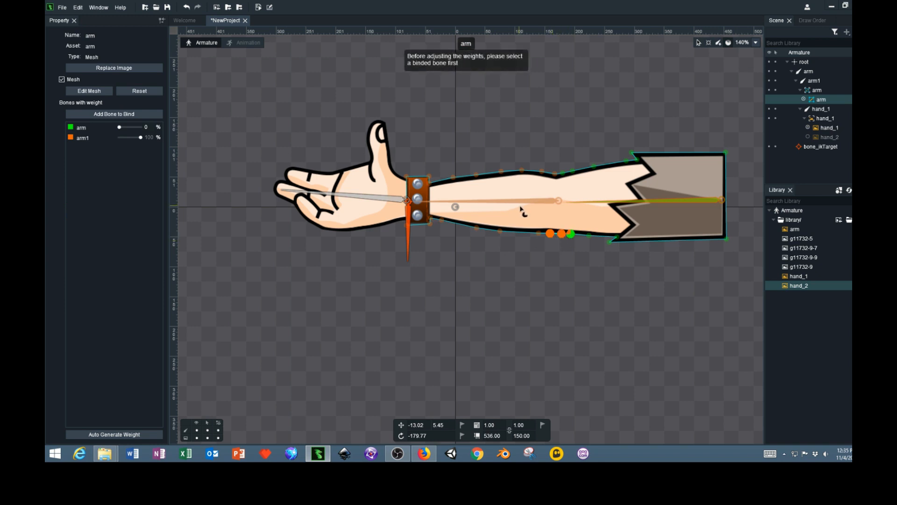
pyautogui.click(547, 205)
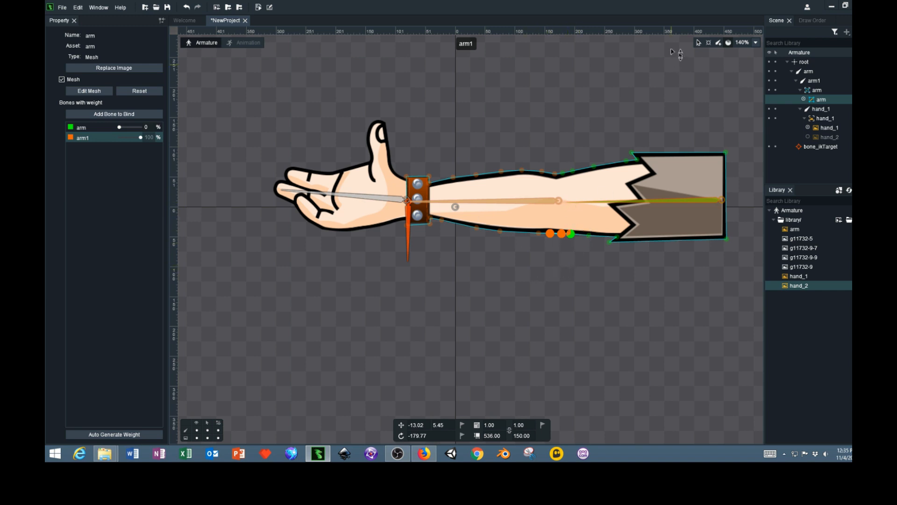
pyautogui.click(698, 43)
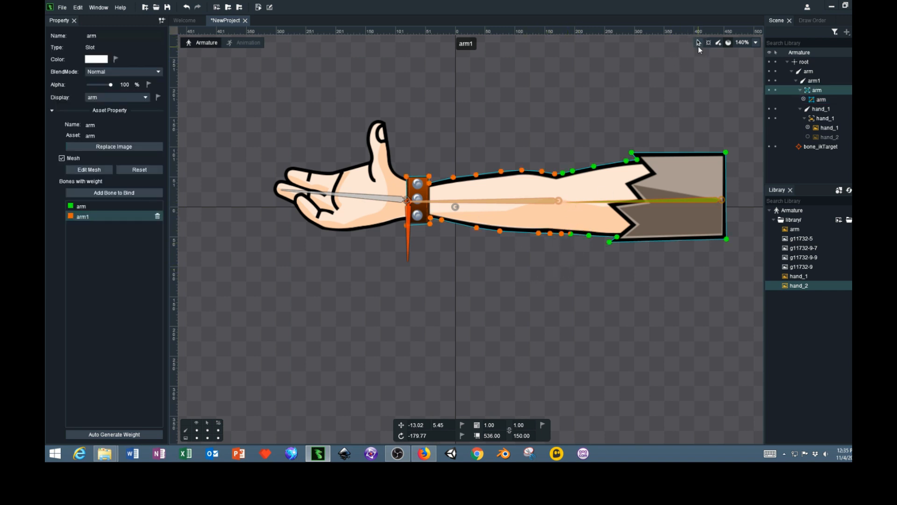
# Raise the arm weight of the elbow's lower edge vertex and set the neighbouring vertex towards the wrist to 27% arm weight
pyautogui.click(550, 234)
pyautogui.click(728, 42)
pyautogui.click(561, 234)
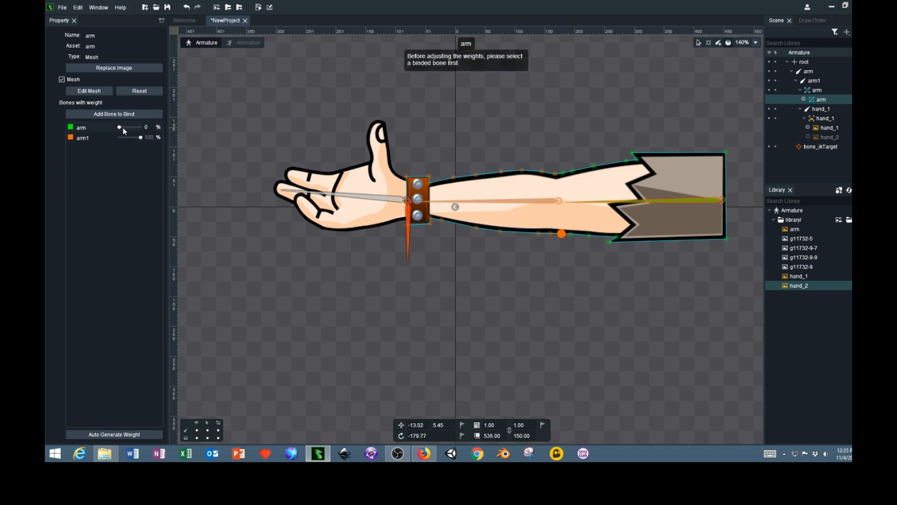
pyautogui.click(123, 127)
pyautogui.moveTo(131, 130); pyautogui.dragTo(172, 156)
pyautogui.click(550, 234)
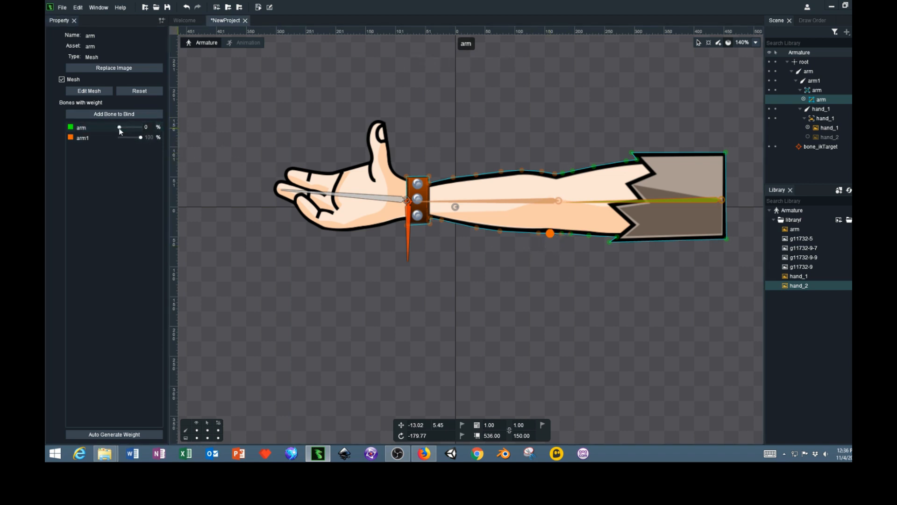
pyautogui.moveTo(120, 127); pyautogui.dragTo(129, 130)
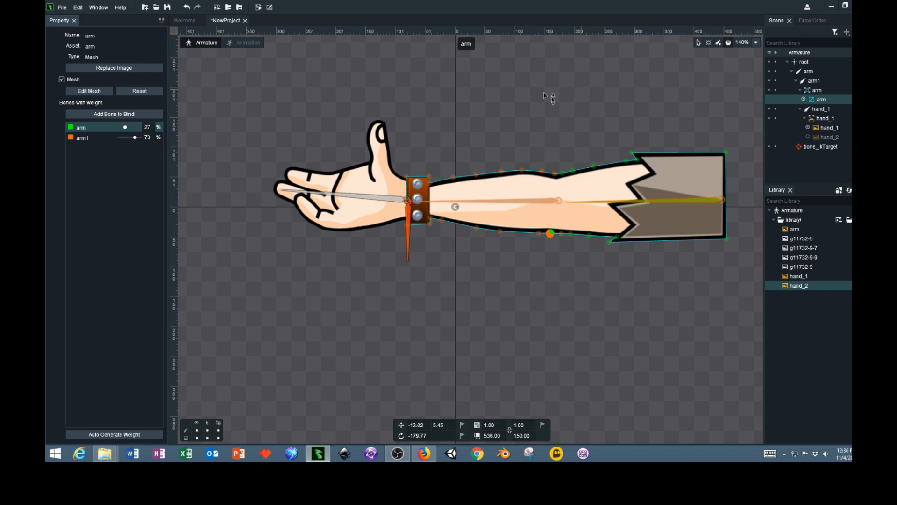
# Select the IK target bone and move it slightly at the wrist to test the bend along the elbow's reweighted lower edge
pyautogui.click(697, 42)
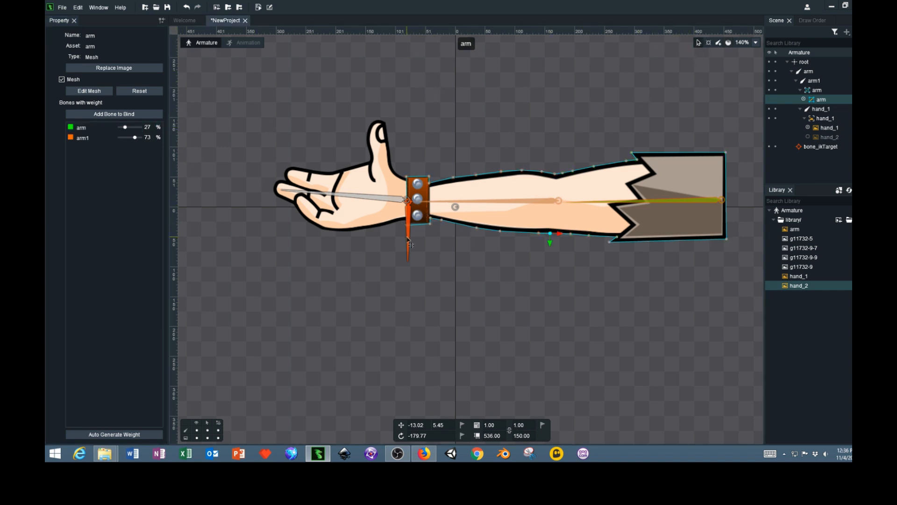
pyautogui.click(409, 241)
pyautogui.moveTo(409, 242)
pyautogui.mouseDown()
pyautogui.moveTo(502, 210)
pyautogui.moveTo(585, 213)
pyautogui.moveTo(495, 211)
pyautogui.moveTo(425, 235)
pyautogui.moveTo(594, 236)
pyautogui.moveTo(412, 236)
pyautogui.moveTo(542, 239)
pyautogui.moveTo(420, 241)
pyautogui.mouseUp()
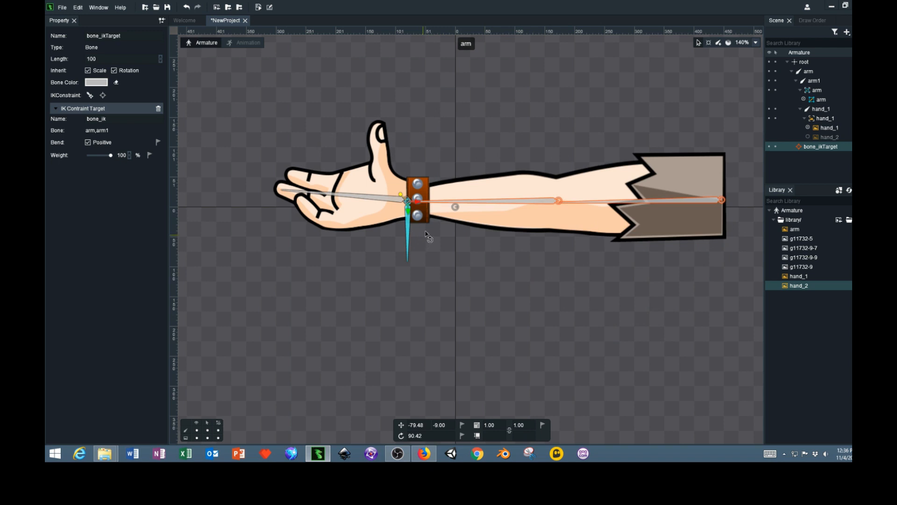
pyautogui.moveTo(416, 203); pyautogui.dragTo(414, 203)
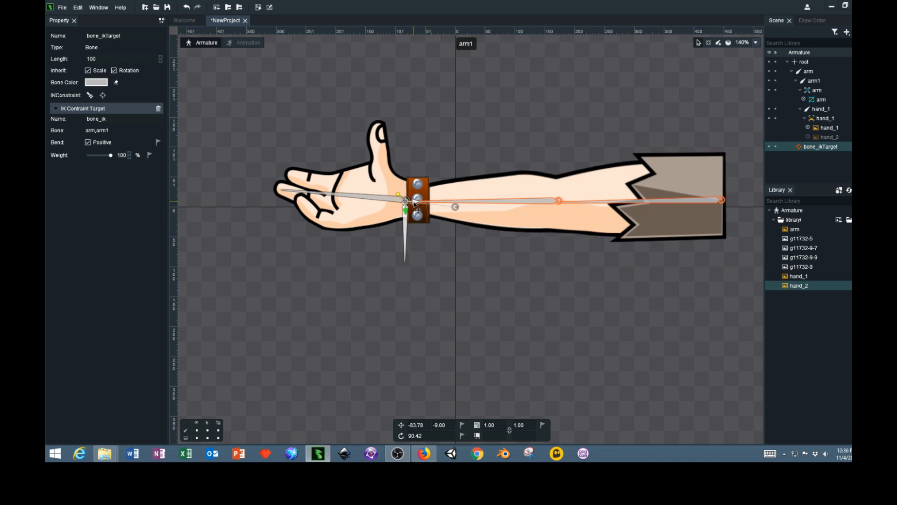
# Select the hand_1 bone and preview the swappable hand by switching its display to hand_2 and back to hand_1
pyautogui.click(359, 203)
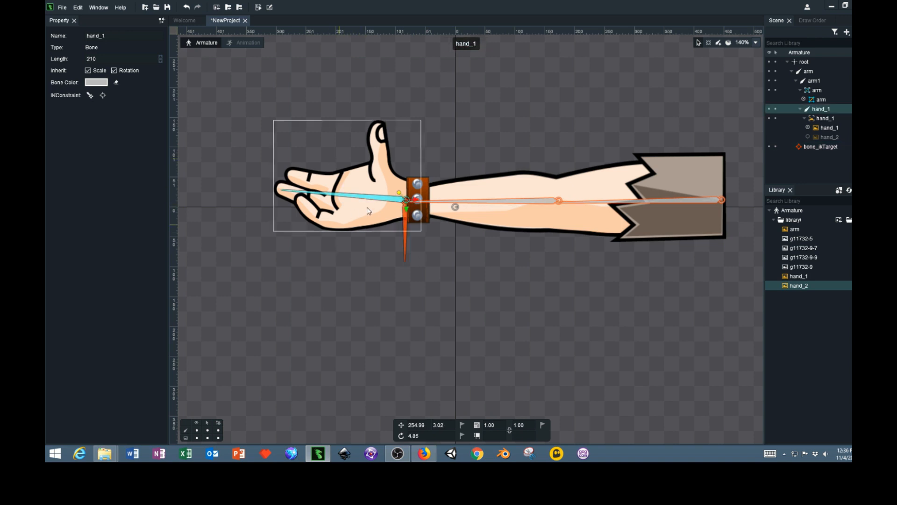
pyautogui.click(367, 223)
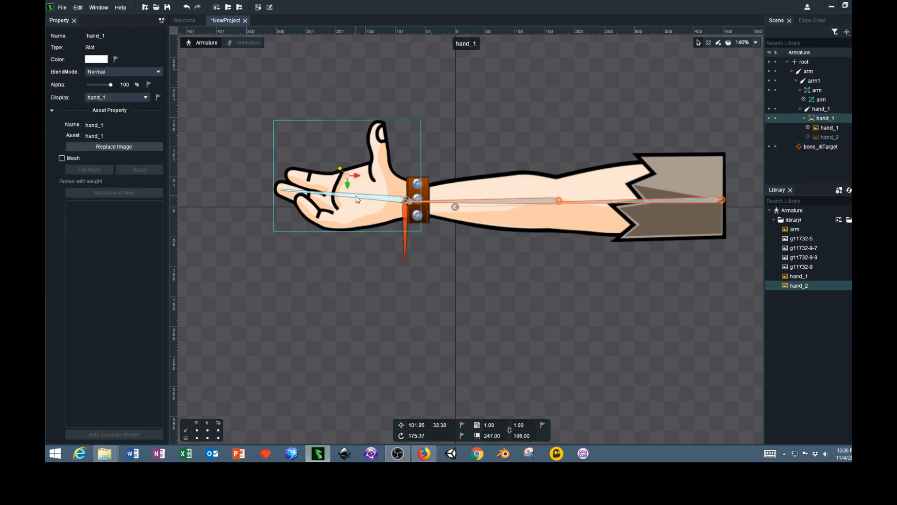
pyautogui.click(360, 204)
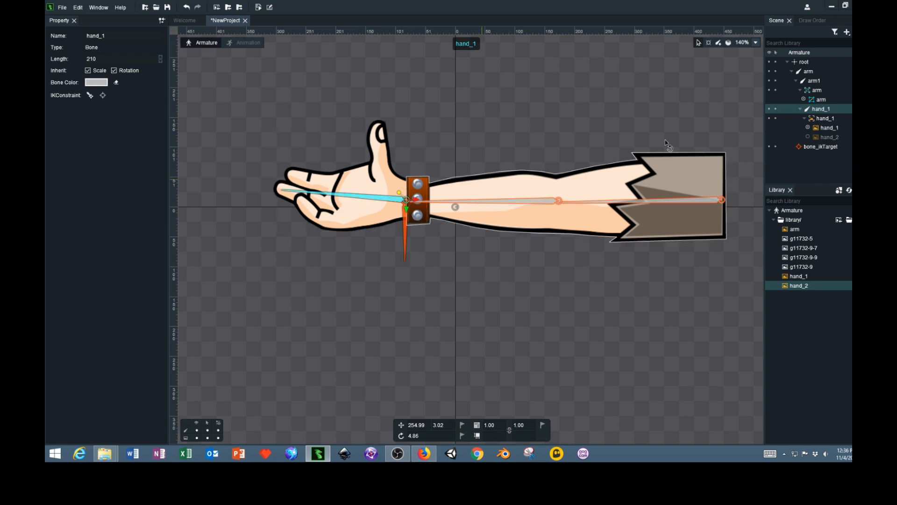
pyautogui.click(808, 138)
pyautogui.click(809, 129)
# Add the g11732-5 flame image from the library to the armature over the hand, at about X -200, Y -195
pyautogui.click(804, 268)
pyautogui.moveTo(784, 268)
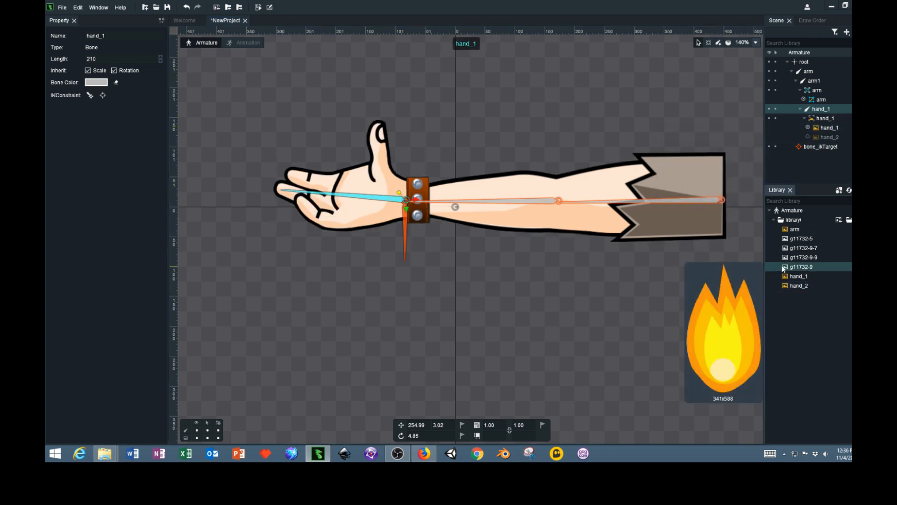
pyautogui.click(801, 239)
pyautogui.moveTo(801, 238); pyautogui.dragTo(340, 98)
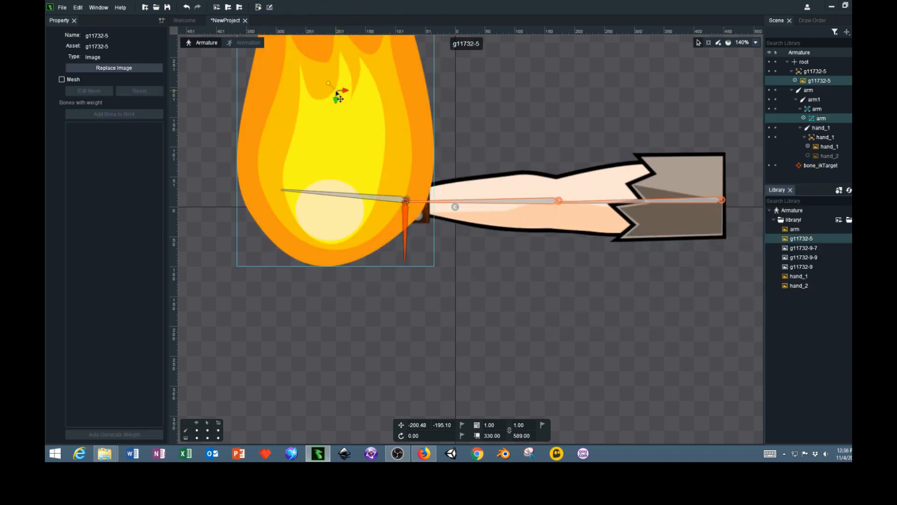
# Scale the g11732-5 flame down to about 0.30 horizontally and 0.27 vertically so that it fits the hand
pyautogui.scroll(-2, 340, 102)
pyautogui.scroll(-3, 340, 103)
pyautogui.scroll(2, 341, 103)
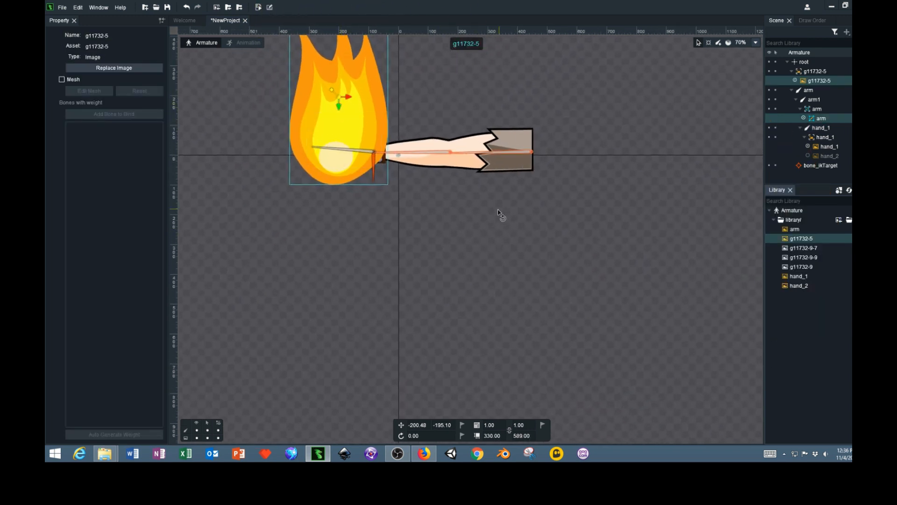
pyautogui.scroll(2, 500, 220)
pyautogui.scroll(-3, 500, 230)
pyautogui.moveTo(401, 217); pyautogui.dragTo(406, 320)
pyautogui.scroll(1, 406, 320)
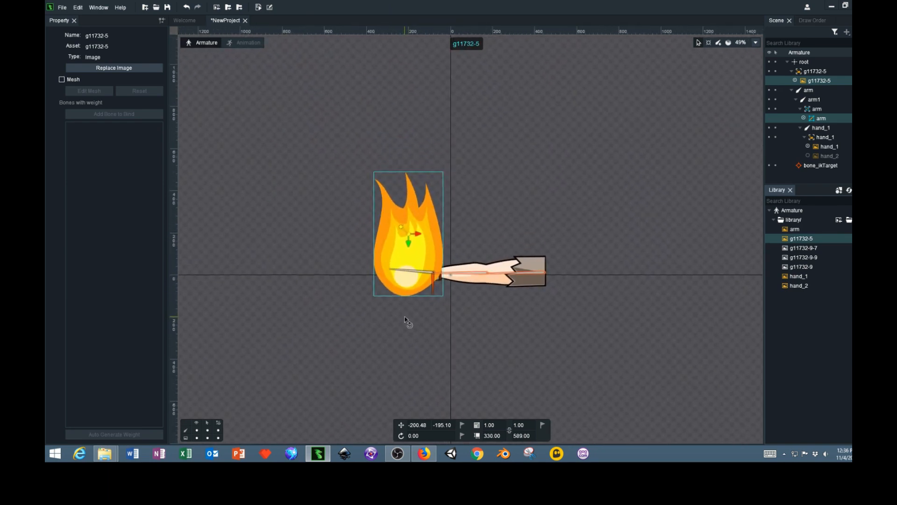
pyautogui.scroll(3, 406, 321)
pyautogui.scroll(1, 410, 318)
pyautogui.scroll(-1, 412, 318)
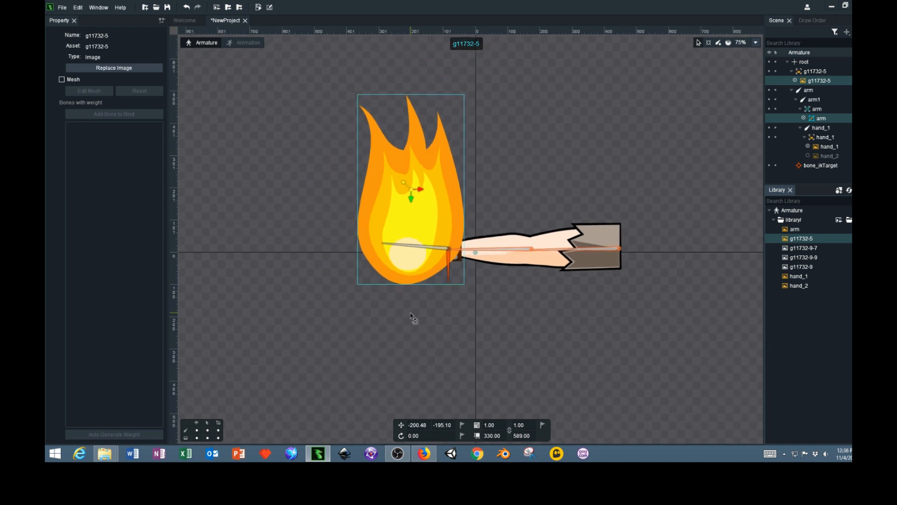
pyautogui.click(476, 425)
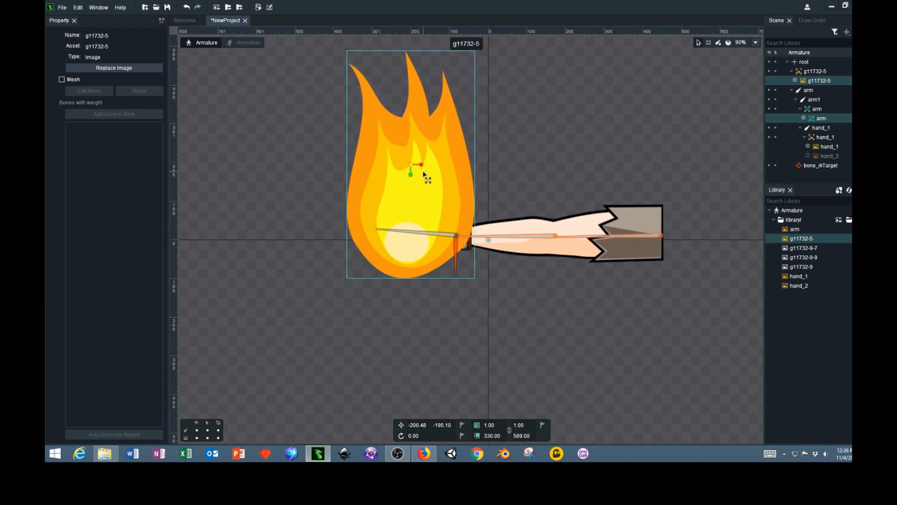
pyautogui.moveTo(423, 166)
pyautogui.mouseDown()
pyautogui.moveTo(405, 173)
pyautogui.moveTo(411, 177)
pyautogui.moveTo(405, 158)
pyautogui.moveTo(420, 168)
pyautogui.moveTo(401, 169)
pyautogui.moveTo(413, 171)
pyautogui.moveTo(410, 156)
pyautogui.mouseUp()
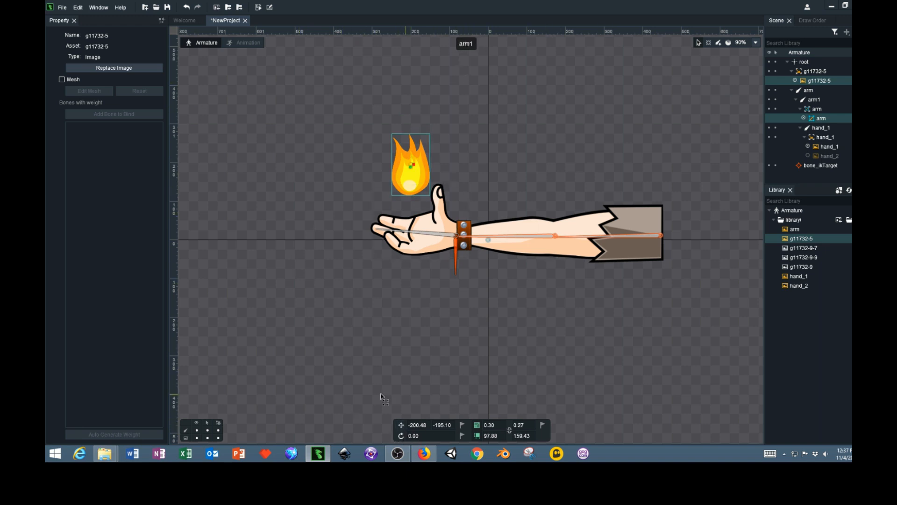
# Lower the flame into the palm to about Y -108 and bring its slot to the front of the hand
pyautogui.moveTo(412, 174); pyautogui.dragTo(411, 202)
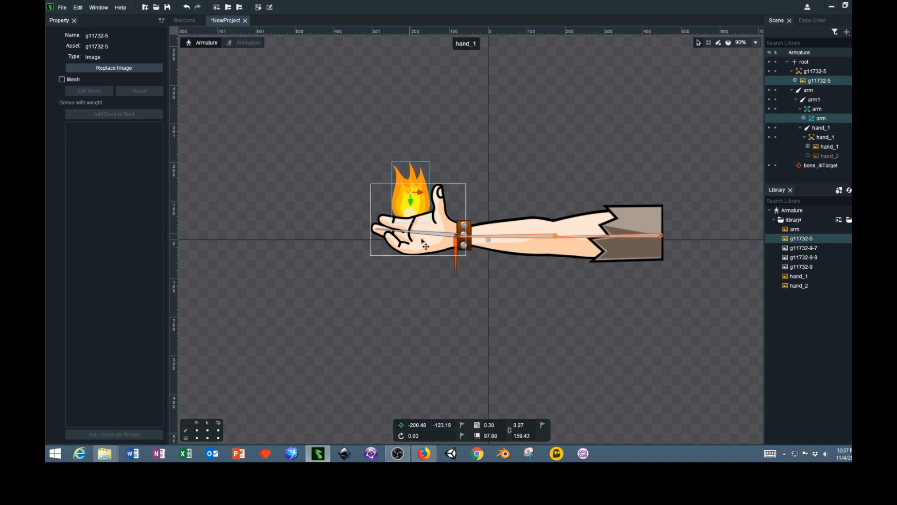
pyautogui.moveTo(410, 200); pyautogui.dragTo(411, 206)
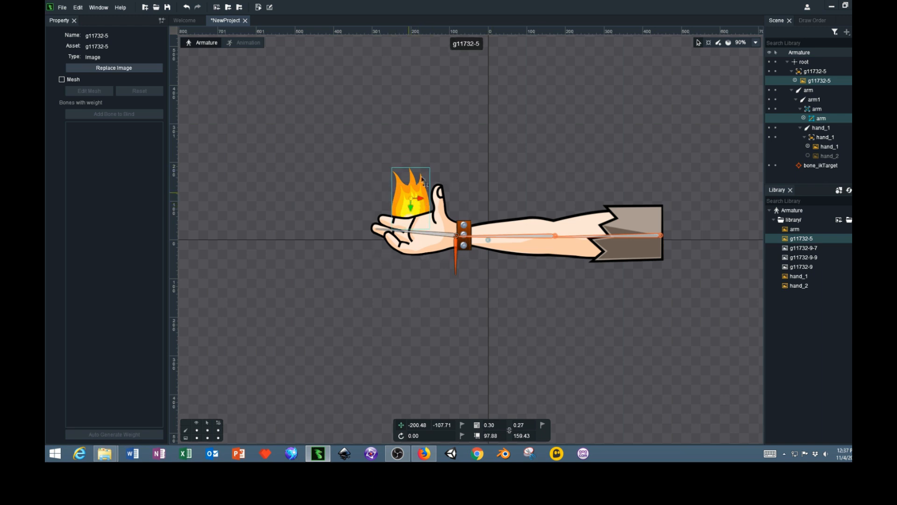
pyautogui.rightClick(415, 182)
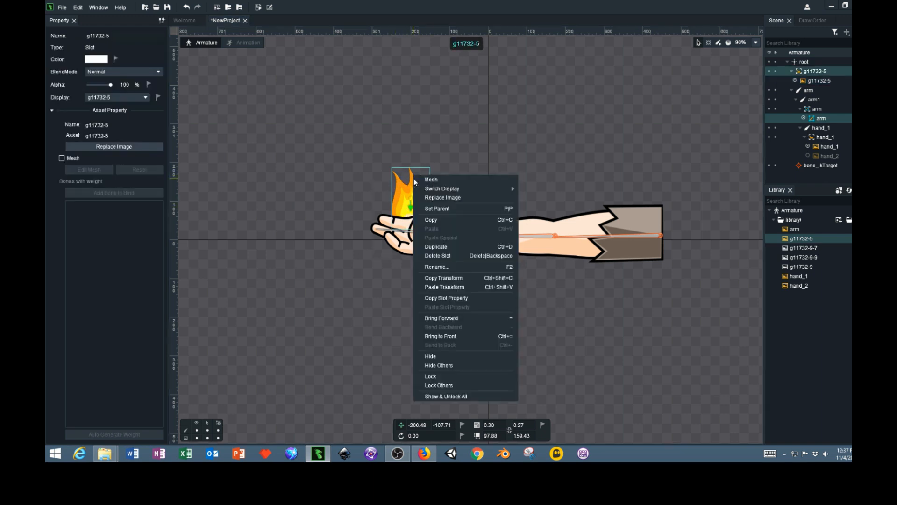
pyautogui.click(454, 336)
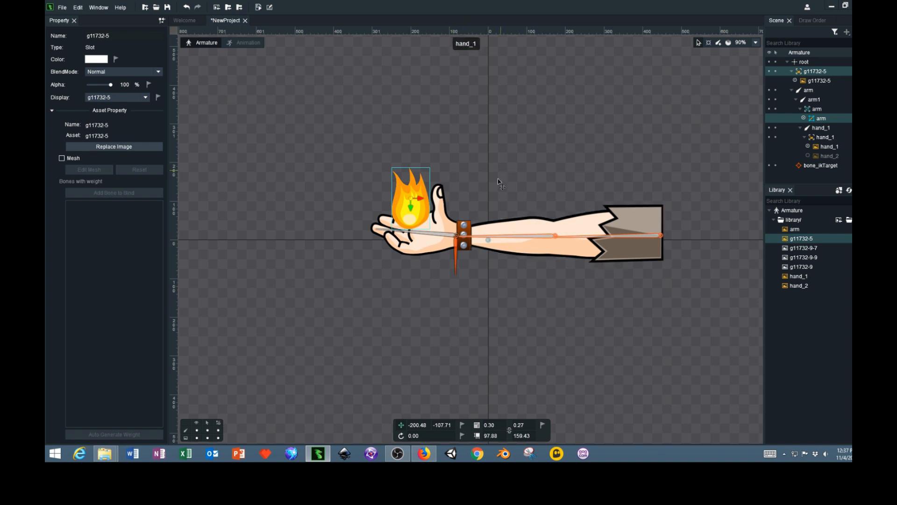
# Copy the flame's transform and add the g11732-9, g11732-9-7 and g11732-9-9 images to the g11732-5 slot
pyautogui.rightClick(410, 177)
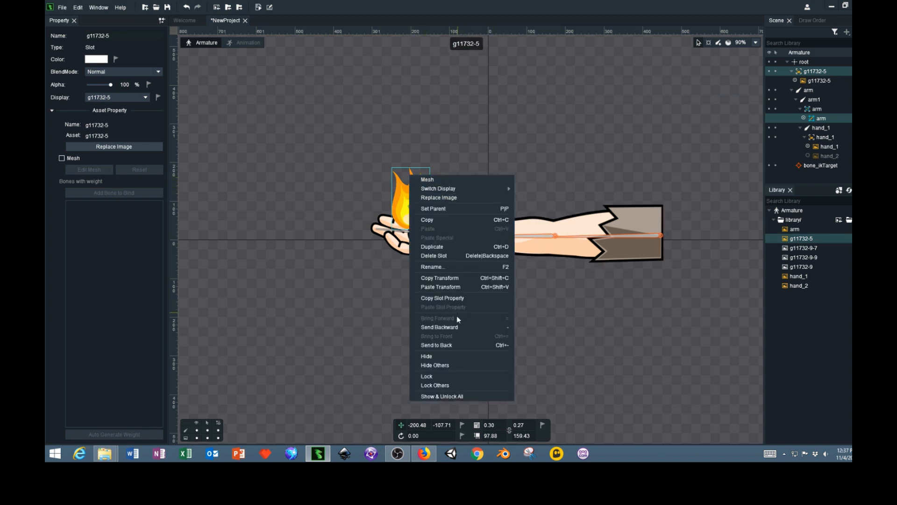
pyautogui.click(442, 281)
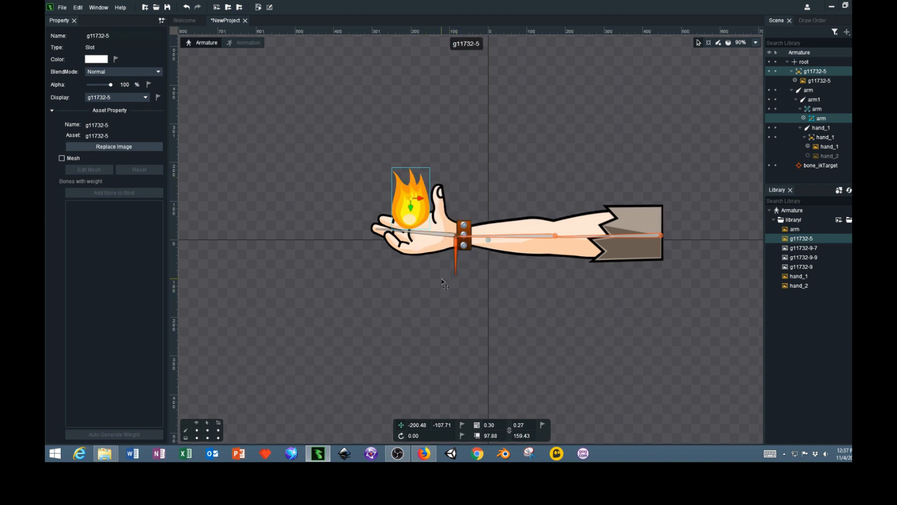
pyautogui.rightClick(416, 176)
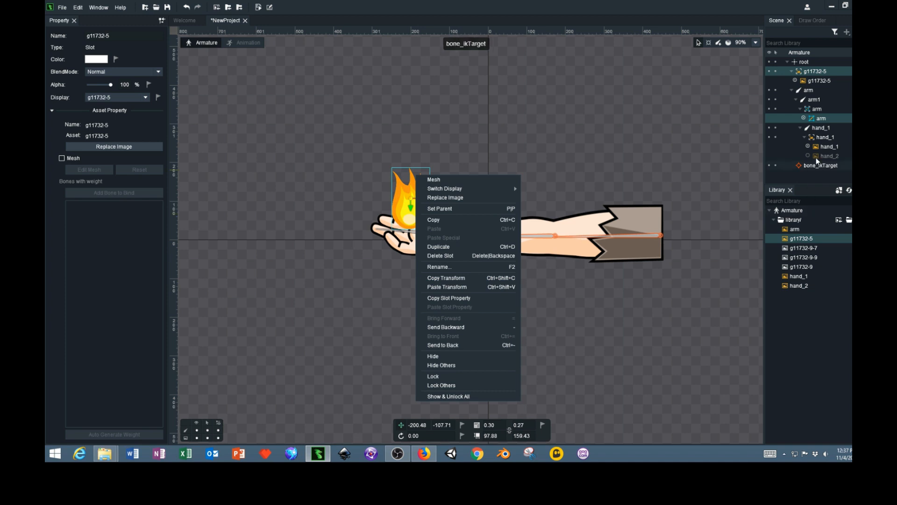
pyautogui.click(769, 236)
pyautogui.moveTo(804, 249); pyautogui.dragTo(815, 75)
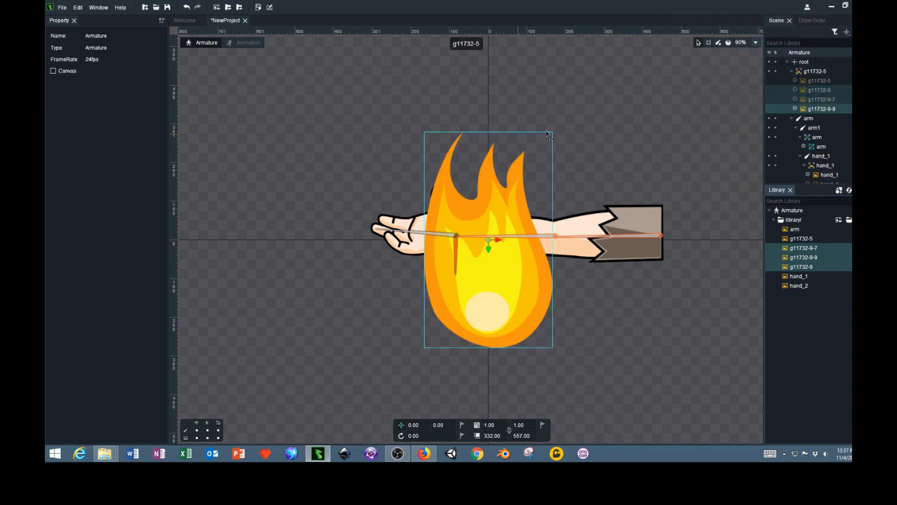
# Display g11732-9 in the flame slot and paste the copied transform onto it
pyautogui.click(796, 80)
pyautogui.moveTo(797, 89)
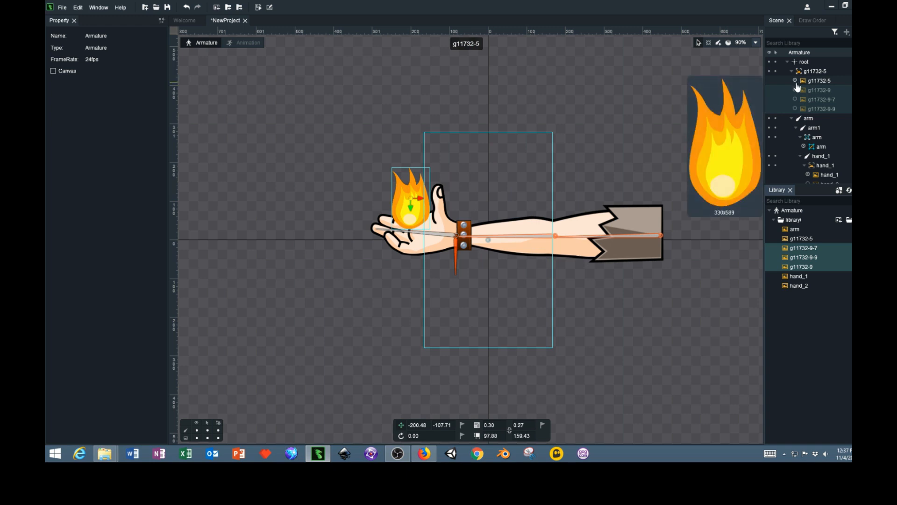
pyautogui.click(796, 91)
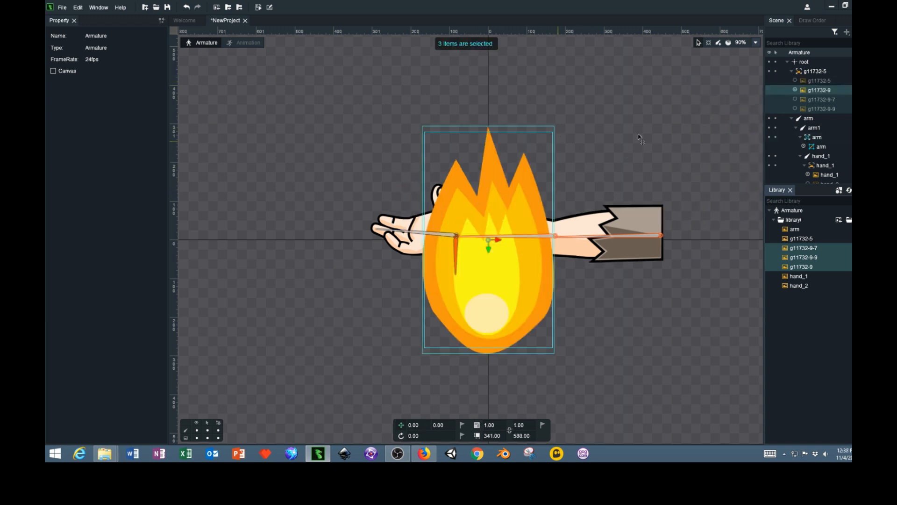
pyautogui.rightClick(522, 198)
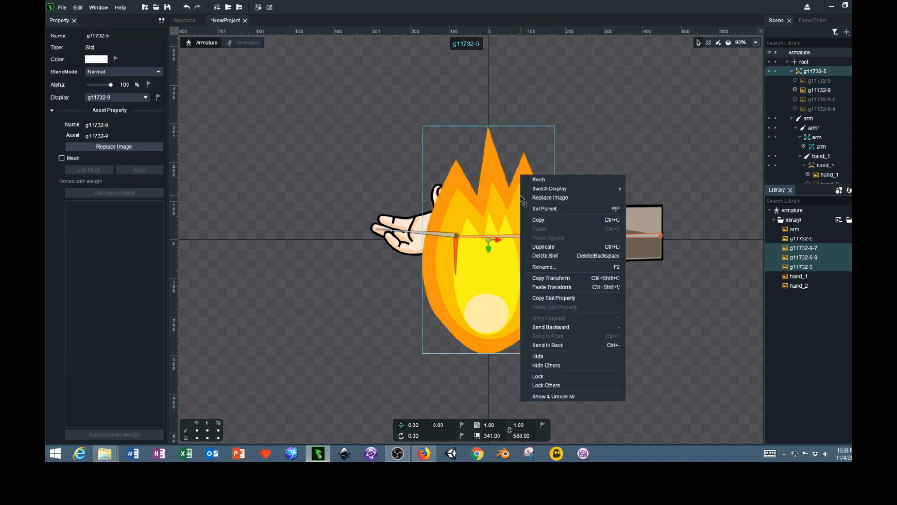
pyautogui.click(552, 287)
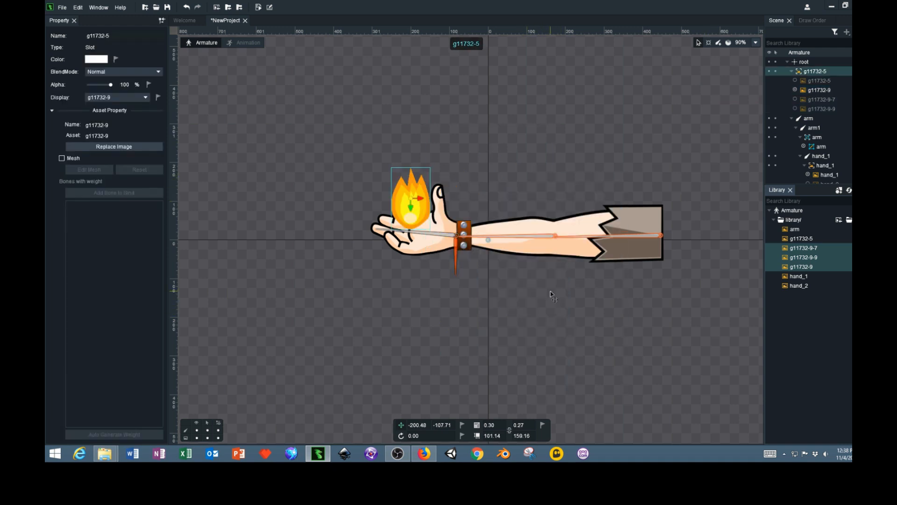
# Display g11732-9-7 and g11732-9-9 in turn and paste the copied flame transform onto each
pyautogui.click(796, 100)
pyautogui.rightClick(498, 198)
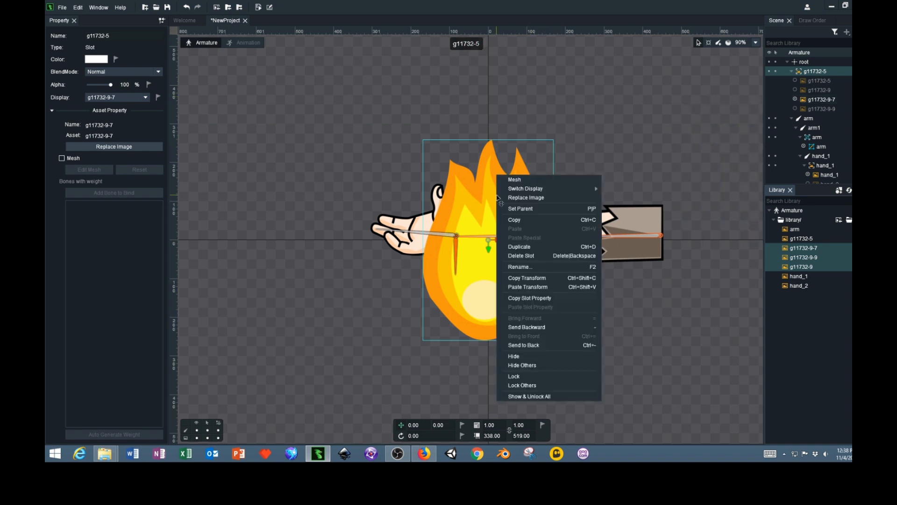
pyautogui.click(524, 286)
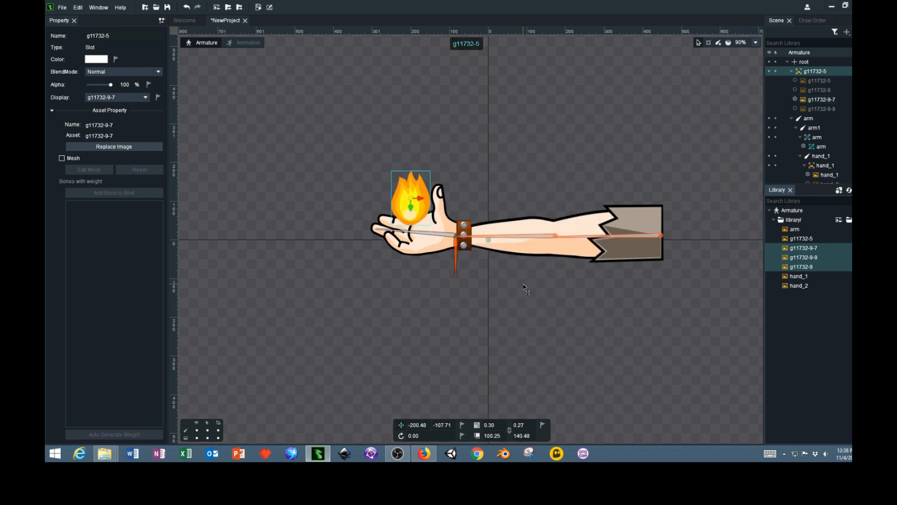
pyautogui.click(795, 101)
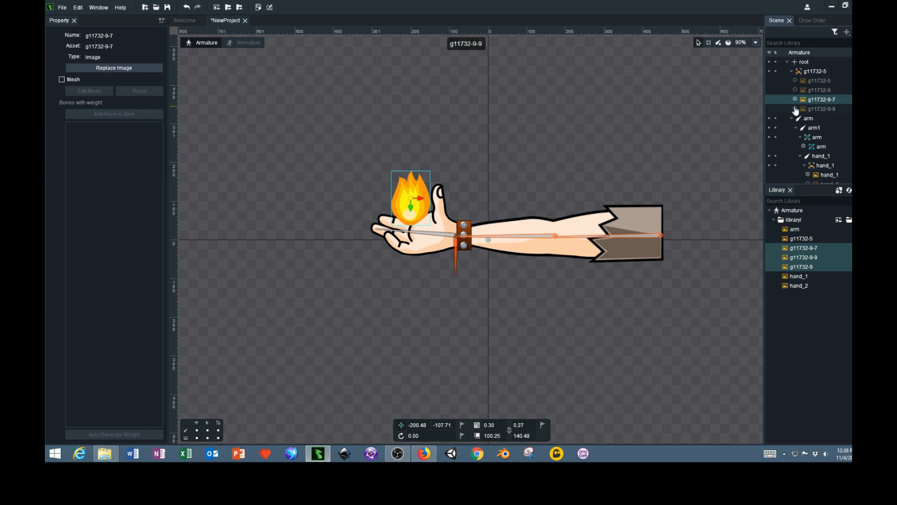
pyautogui.click(795, 109)
pyautogui.rightClick(509, 178)
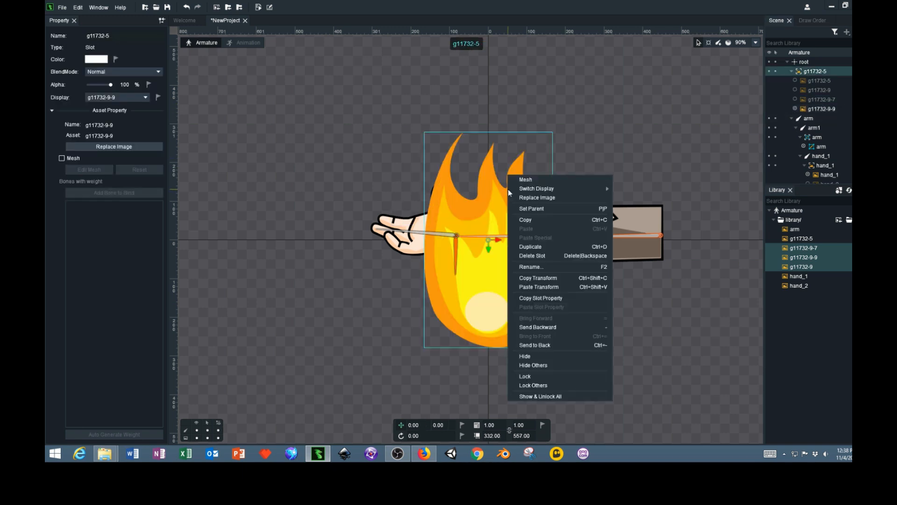
pyautogui.click(547, 290)
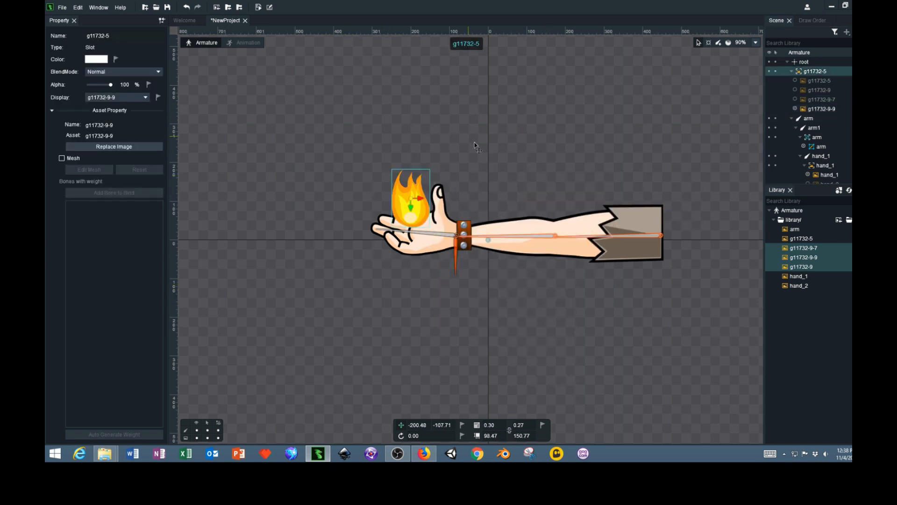
# Cycle the flame slot through all four flame images to preview the flicker, finishing with g11732-5 displayed
pyautogui.click(796, 81)
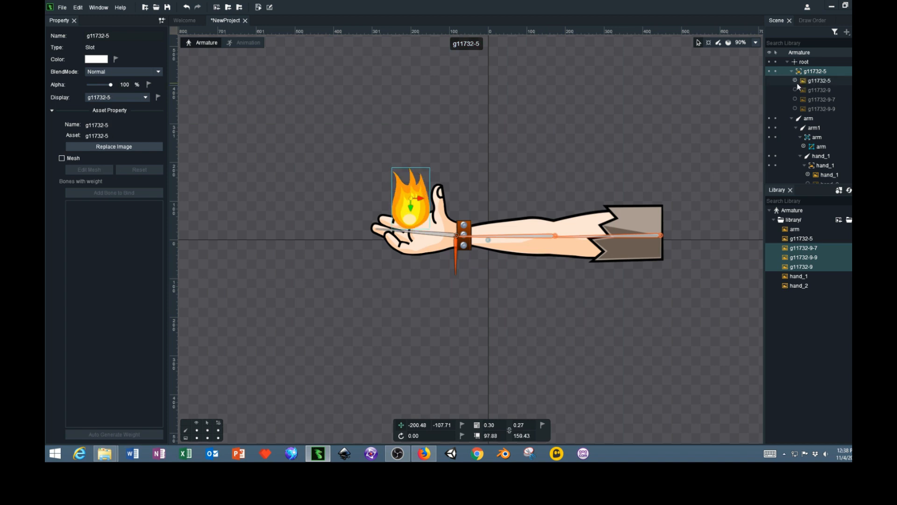
pyautogui.click(796, 90)
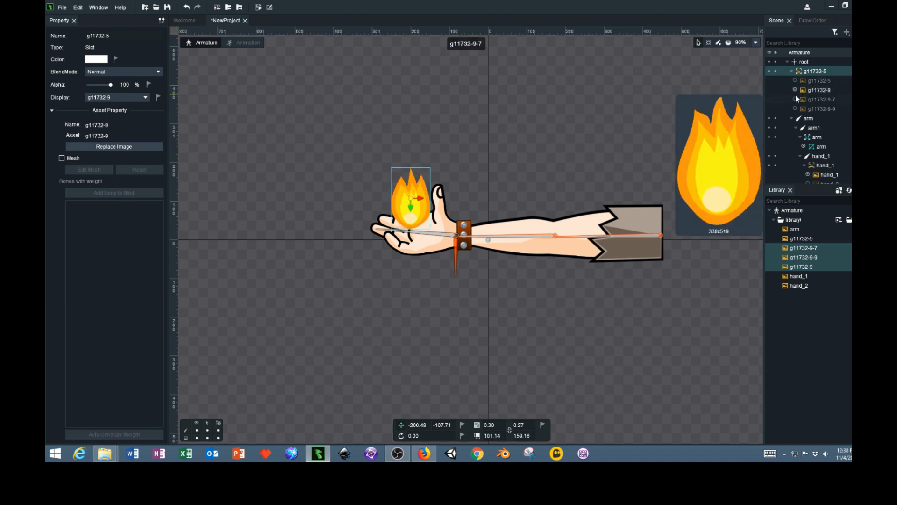
pyautogui.click(795, 99)
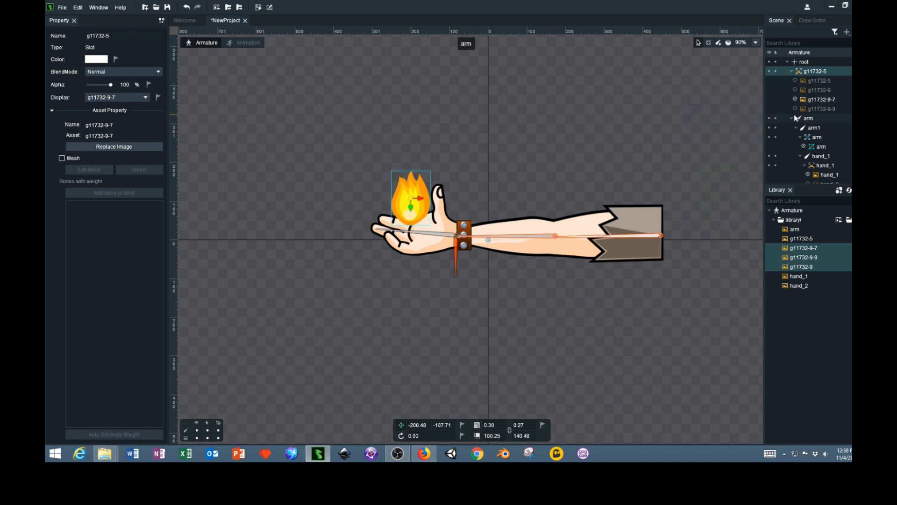
pyautogui.click(795, 108)
pyautogui.moveTo(802, 80)
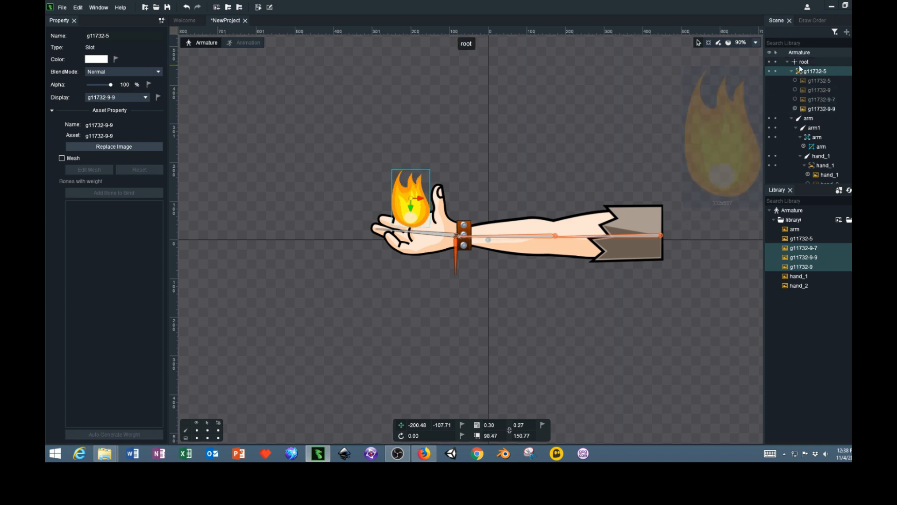
pyautogui.click(795, 81)
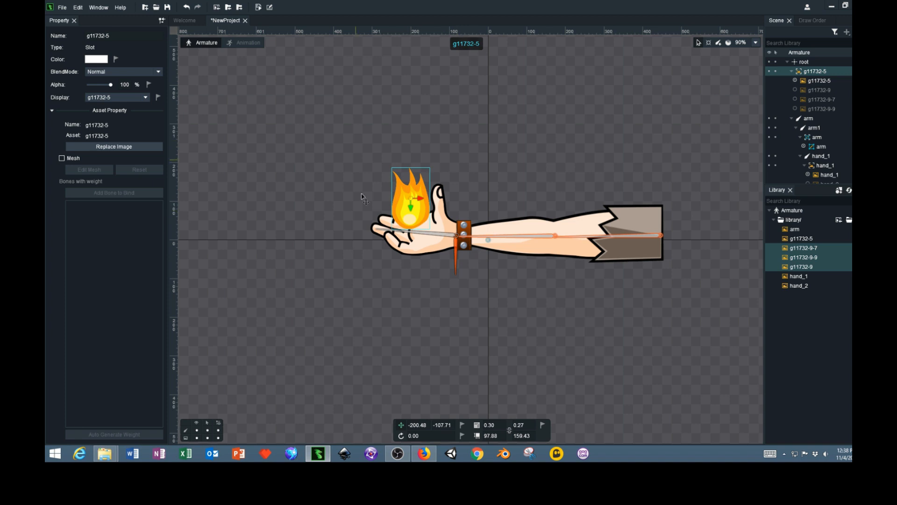
# Add a horizontal guide at Y -27 px, at the base of the flame
pyautogui.scroll(5, 397, 240)
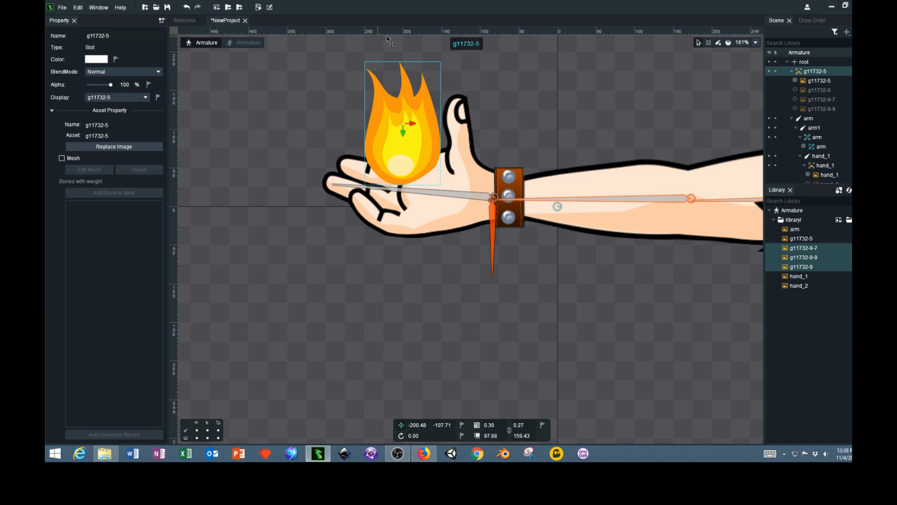
pyautogui.moveTo(407, 37); pyautogui.dragTo(402, 188)
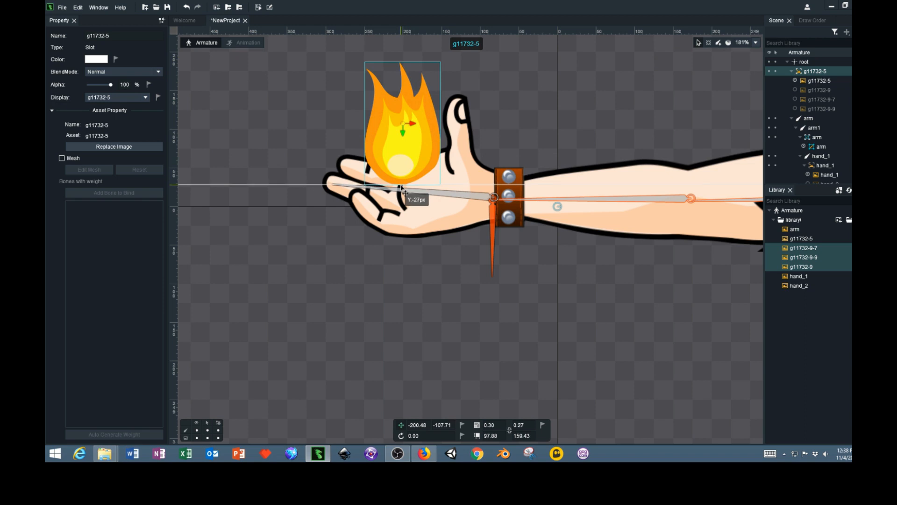
pyautogui.moveTo(402, 189); pyautogui.dragTo(402, 189)
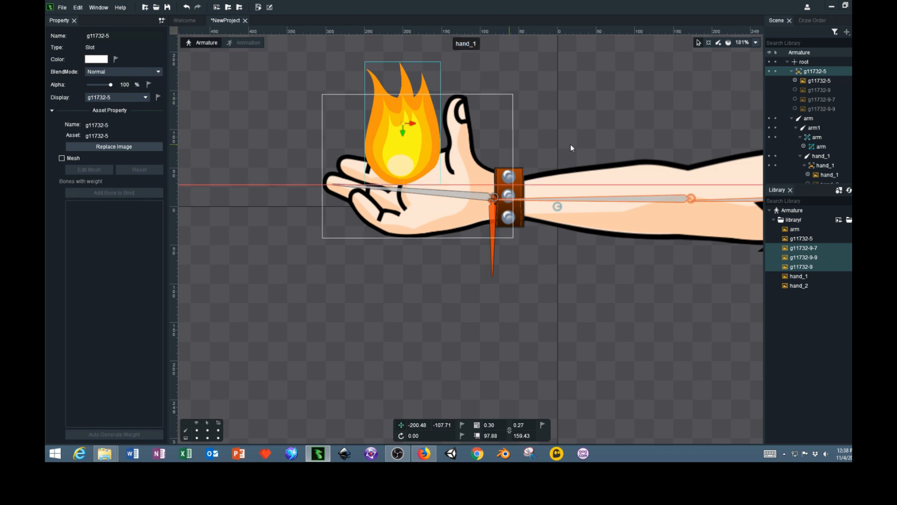
# Check g11732-9 against the guide, and lower g11732-9-7 to about Y -98 so its base meets the guide
pyautogui.click(796, 91)
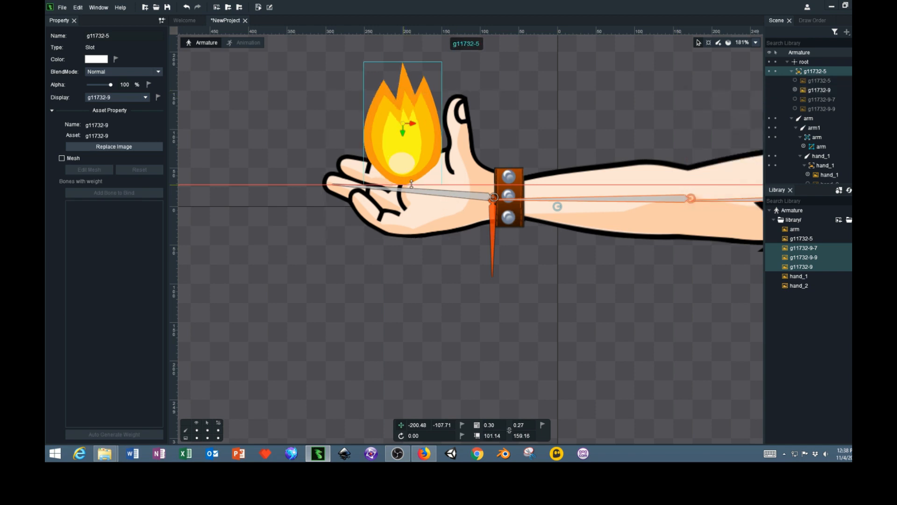
pyautogui.click(797, 100)
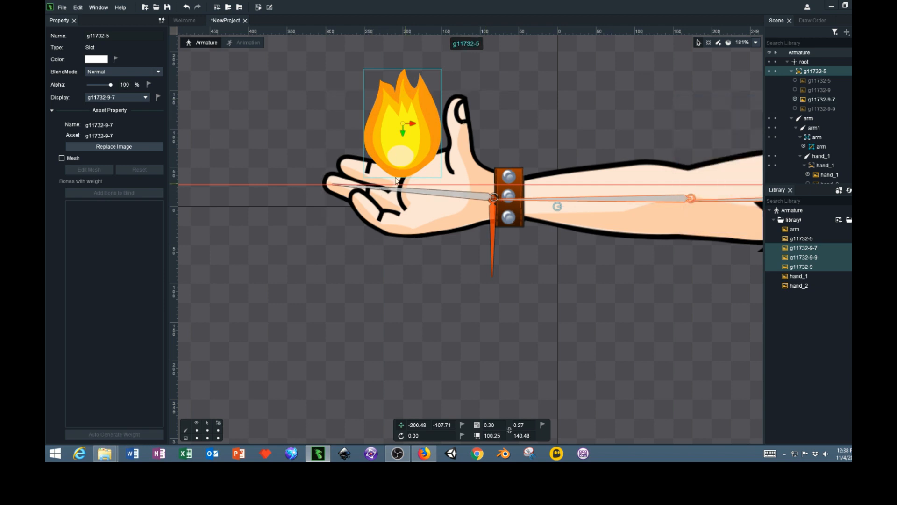
pyautogui.moveTo(405, 136); pyautogui.dragTo(404, 143)
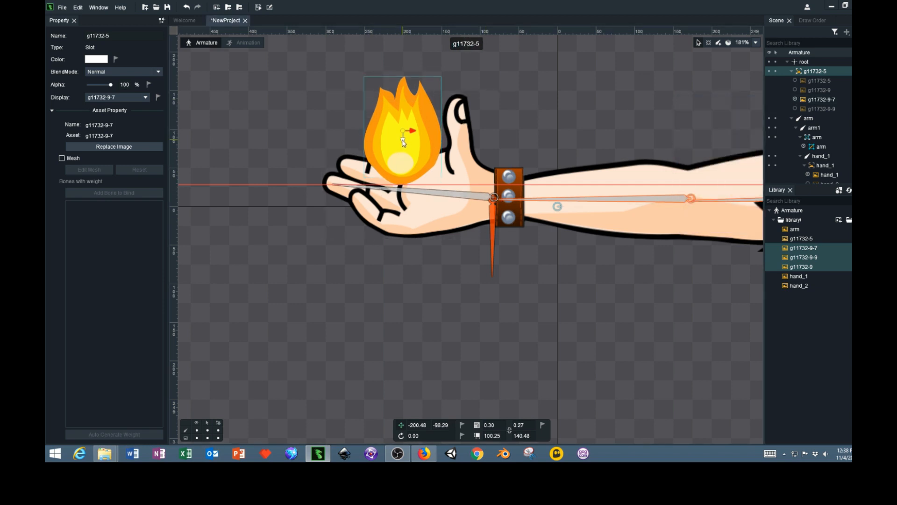
# Display g11732-9-9 in the flame slot and lower it to about Y -103 so its base meets the guide
pyautogui.click(795, 109)
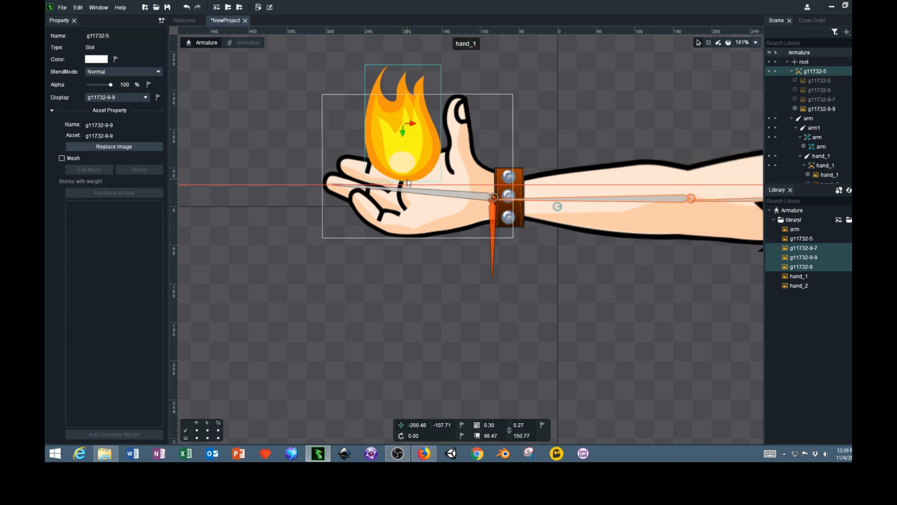
pyautogui.moveTo(403, 134); pyautogui.dragTo(406, 138)
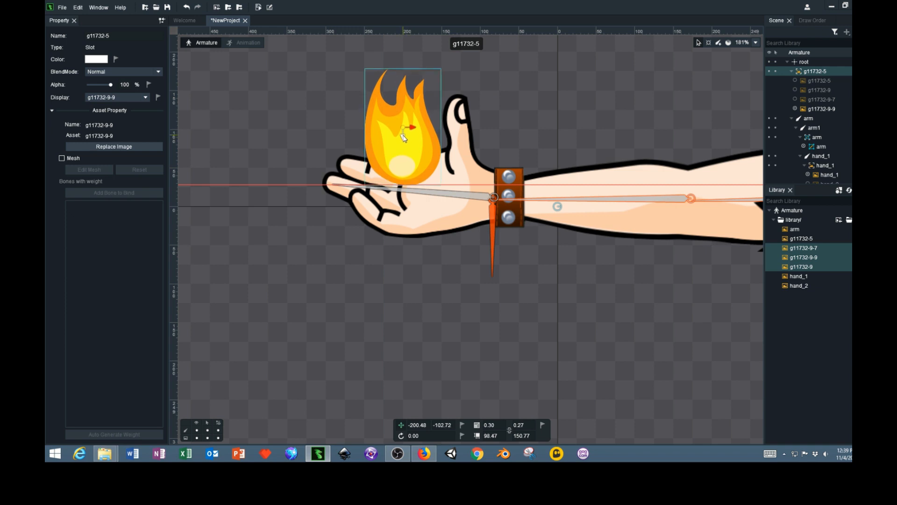
pyautogui.moveTo(405, 139); pyautogui.dragTo(404, 140)
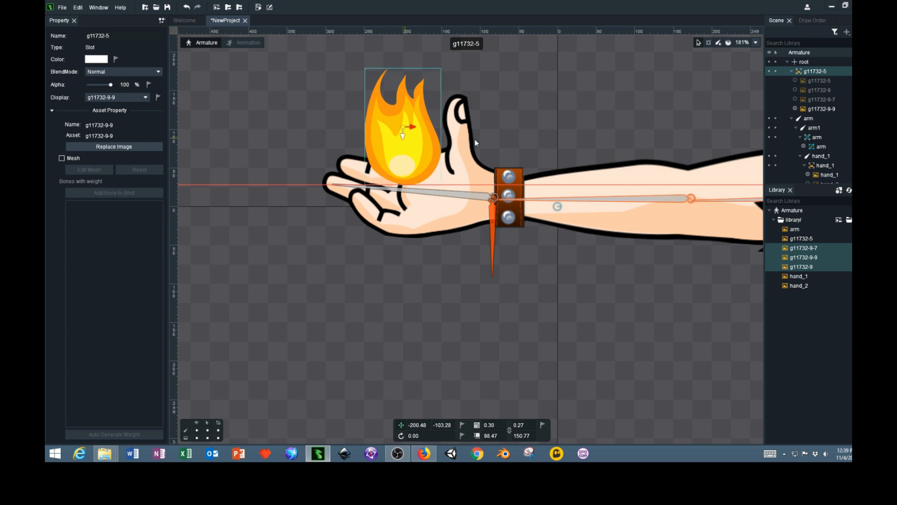
# Cycle the flame slot through all four images to compare their base alignment, finishing with g11732-9-9 displayed
pyautogui.click(795, 80)
pyautogui.click(795, 90)
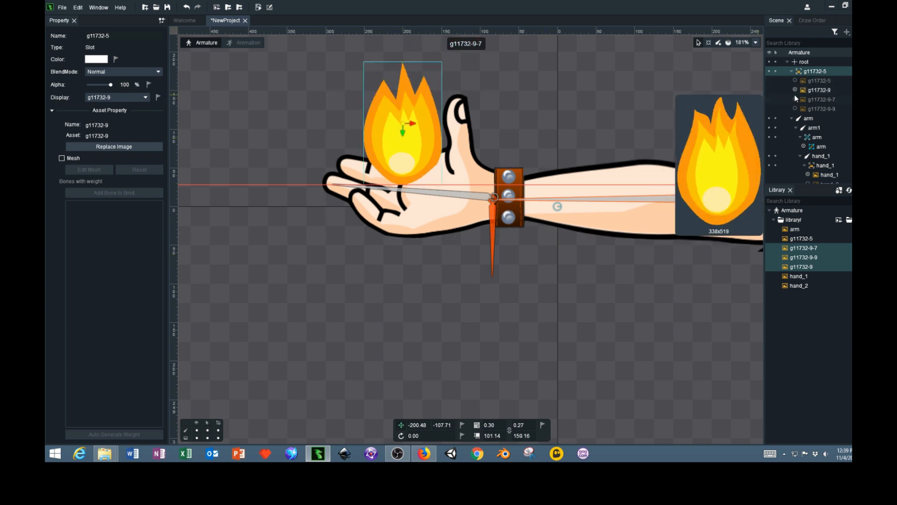
pyautogui.click(796, 99)
pyautogui.click(795, 109)
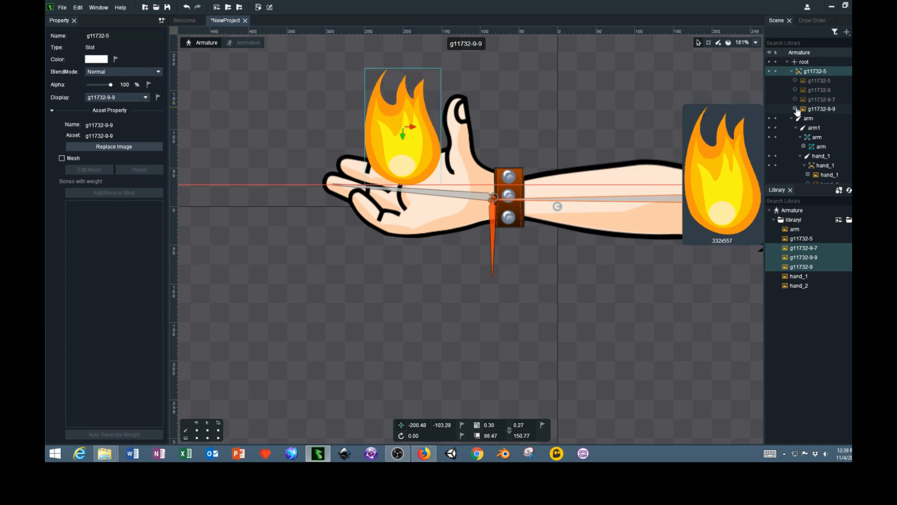
pyautogui.scroll(-5, 449, 318)
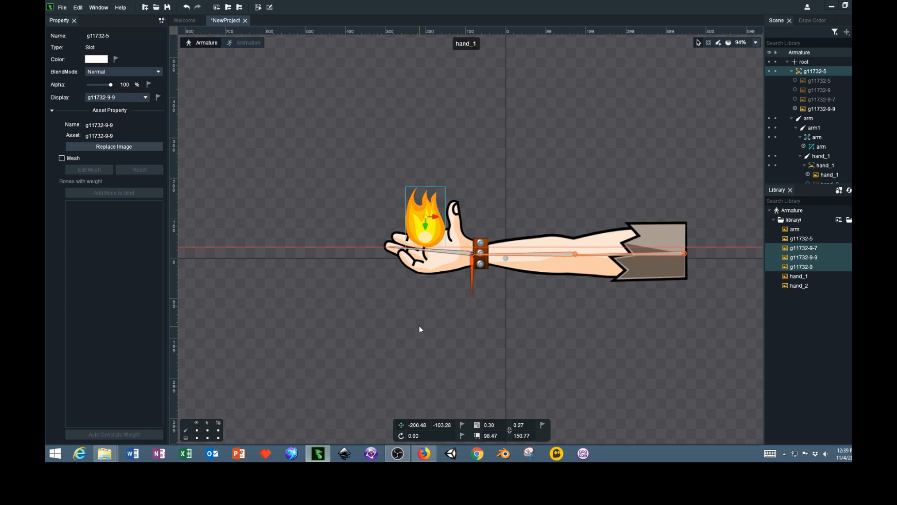
# Try moving bone_ikTarget in animation mode to test how the flame behaves with the arm, and undo the move
pyautogui.click(248, 44)
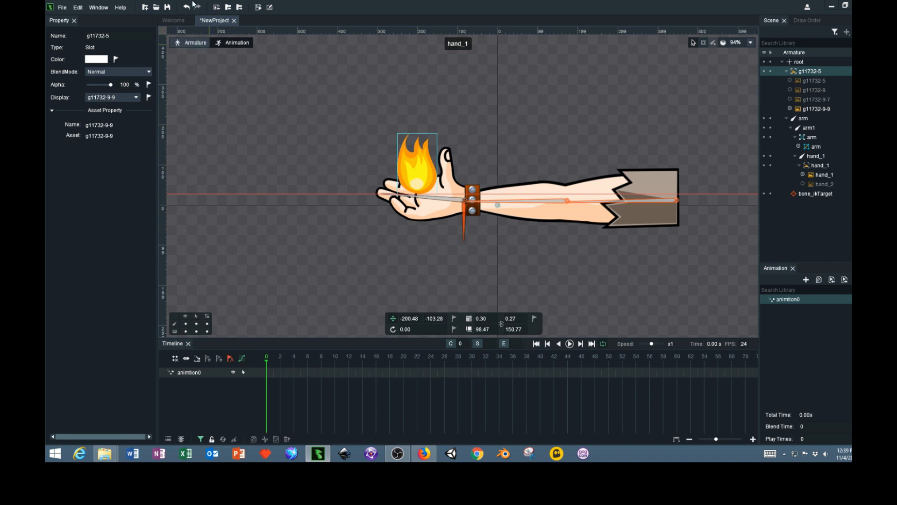
pyautogui.click(202, 44)
pyautogui.click(249, 42)
pyautogui.scroll(-2, 495, 229)
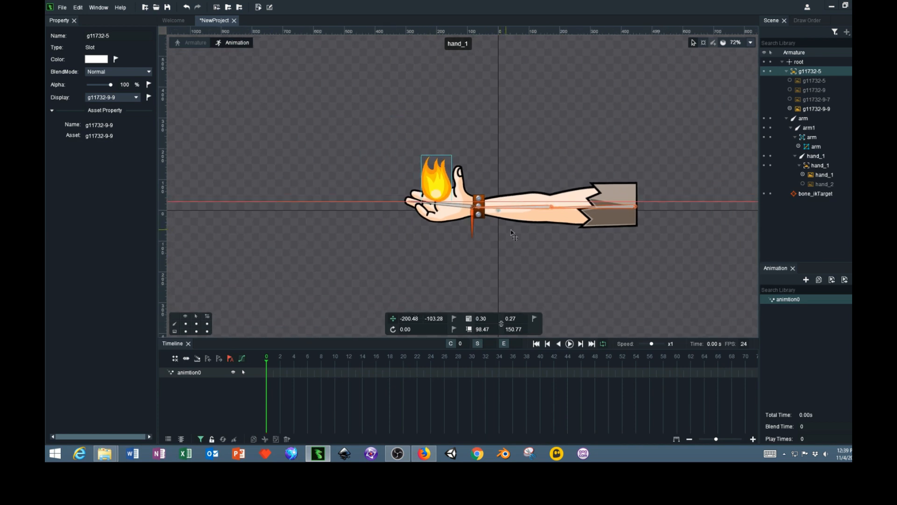
pyautogui.click(473, 228)
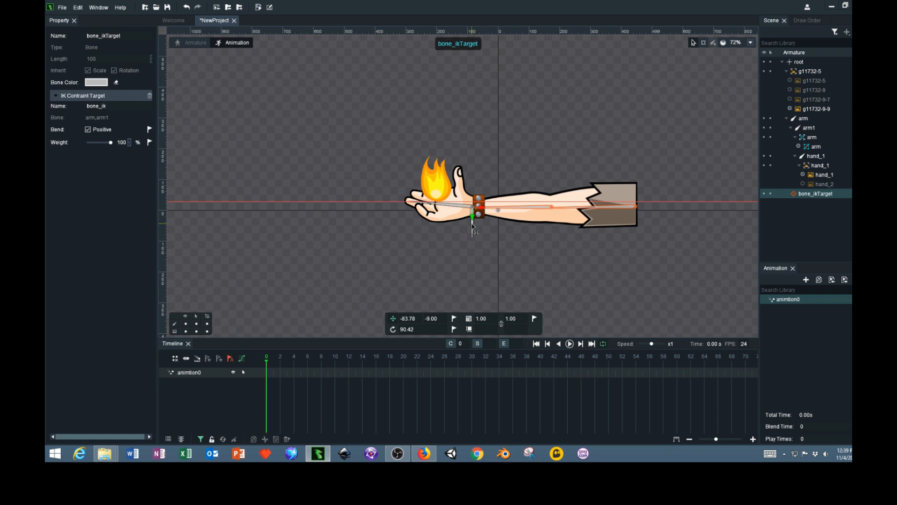
pyautogui.moveTo(472, 228); pyautogui.dragTo(503, 201)
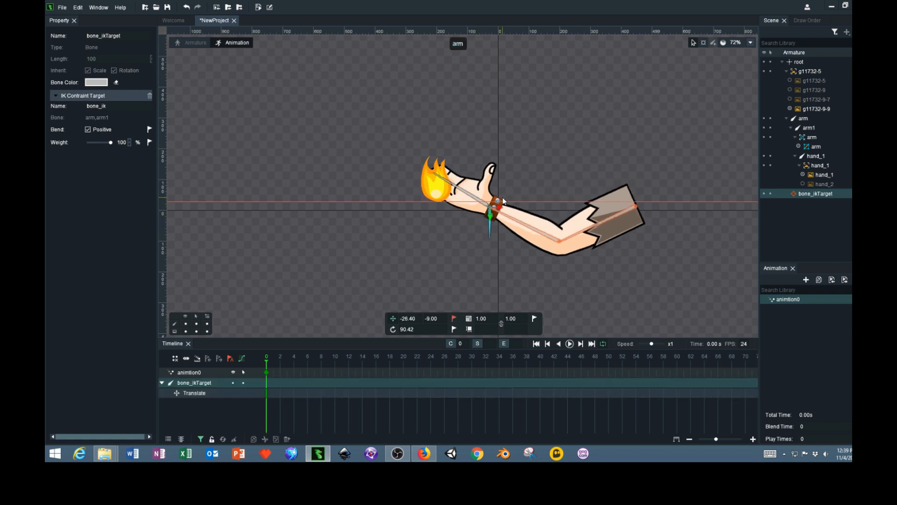
pyautogui.hotkey('ctrl', 'z')
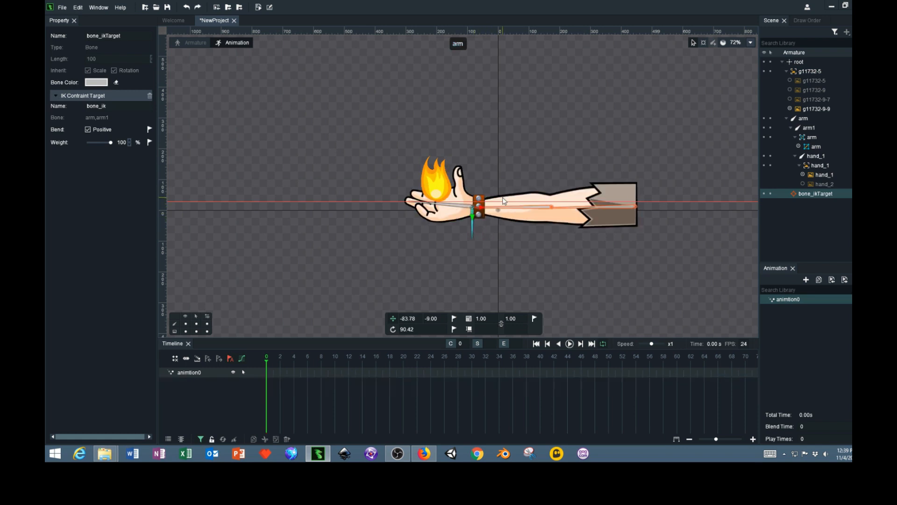
# Return to armature mode and parent the g11732-5 flame slot to the hand_1 bone
pyautogui.click(195, 44)
pyautogui.scroll(6, 447, 299)
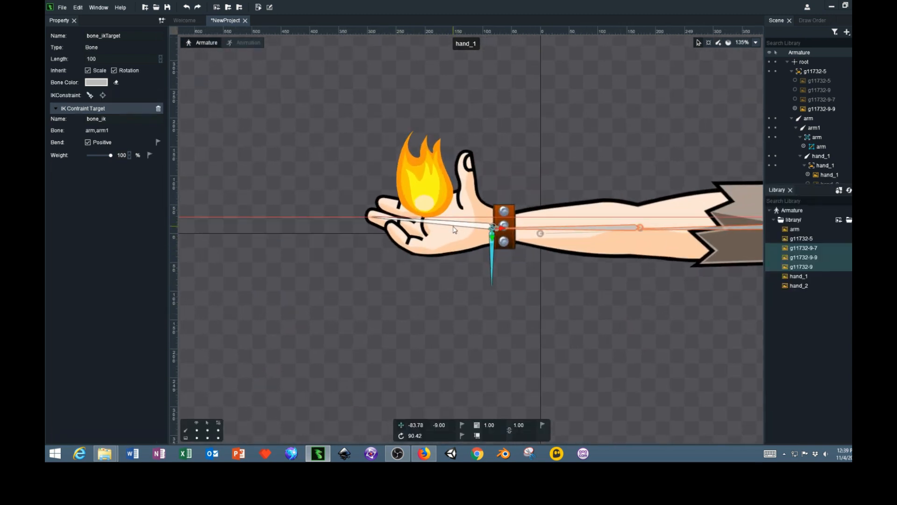
pyautogui.click(453, 228)
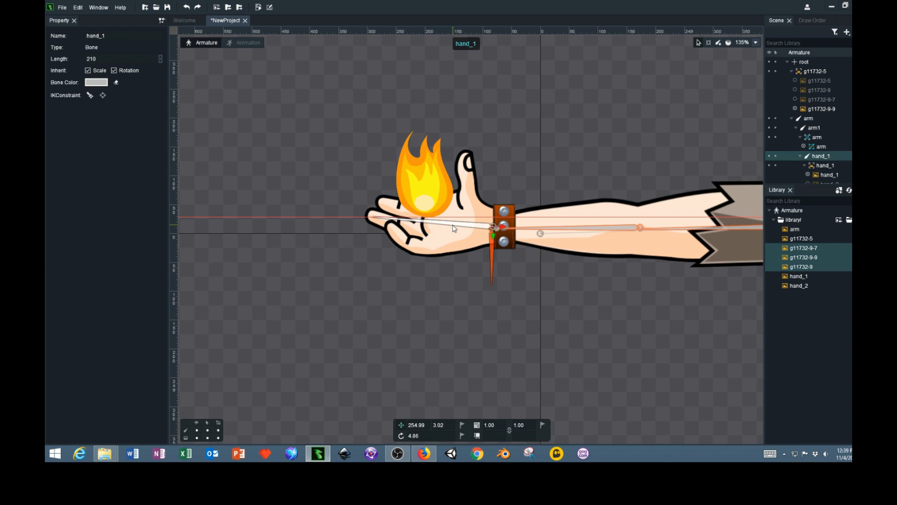
pyautogui.click(417, 136)
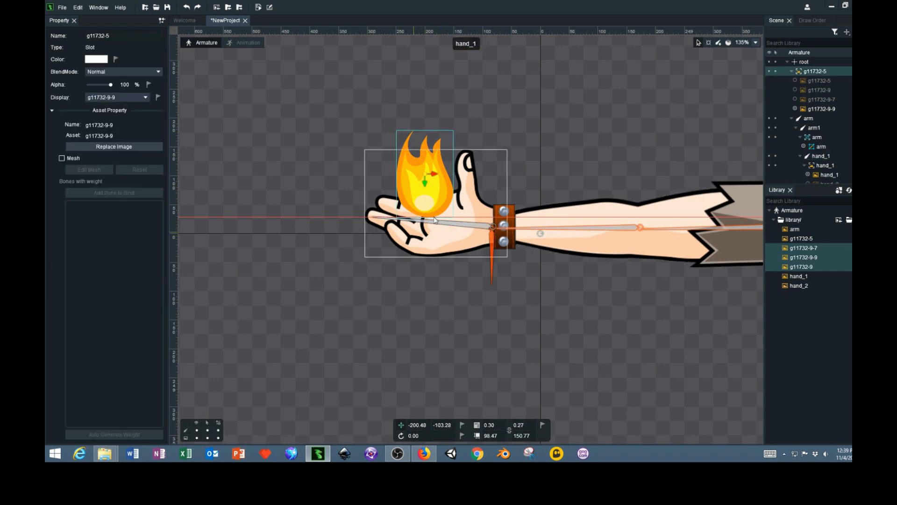
pyautogui.rightClick(435, 147)
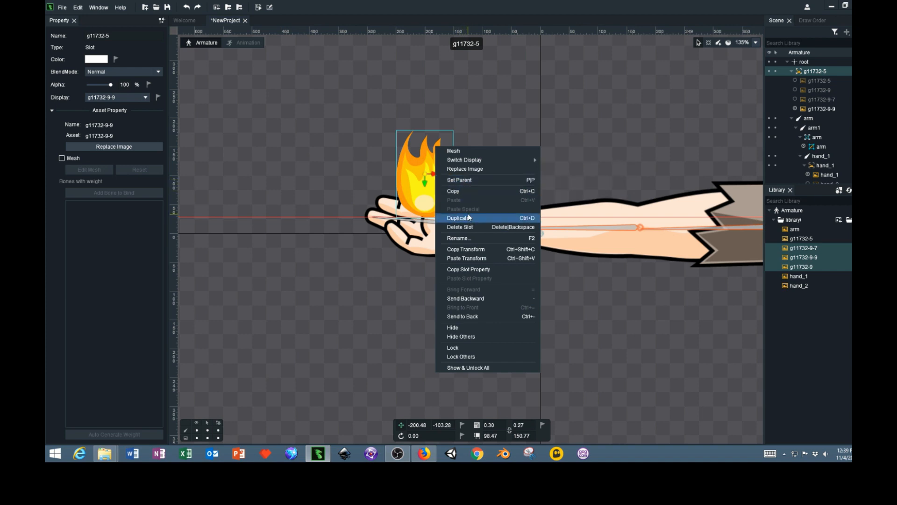
pyautogui.click(468, 182)
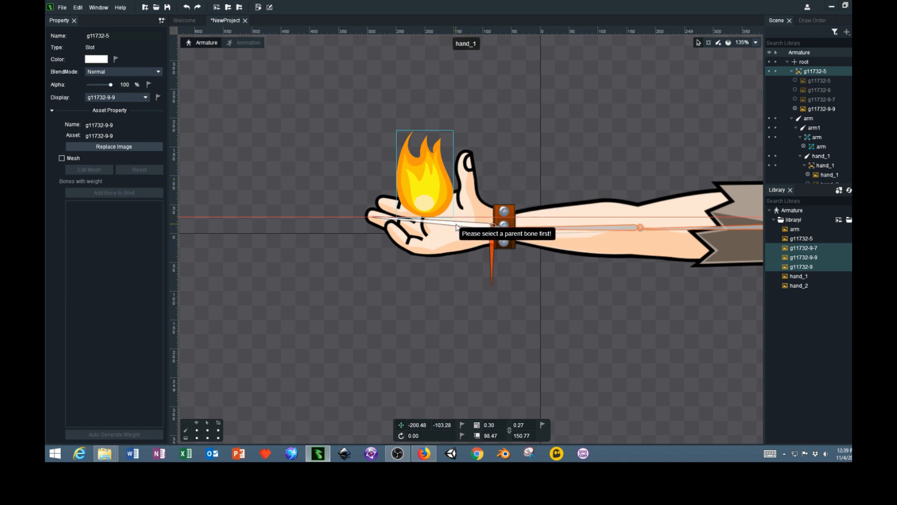
pyautogui.click(457, 227)
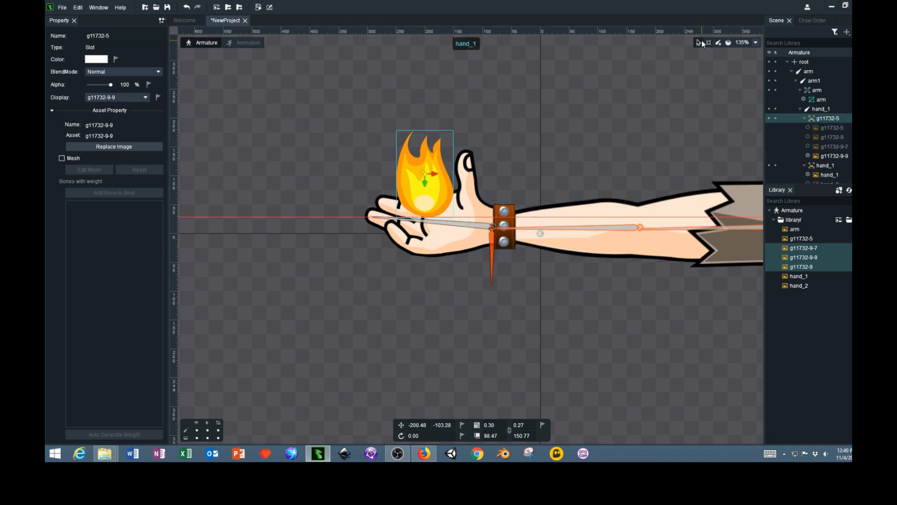
# In animation mode, pose the arm bent upwards at frame 0 by moving bone_ikTarget to about 235, -279
pyautogui.click(491, 275)
pyautogui.moveTo(503, 231); pyautogui.dragTo(504, 252)
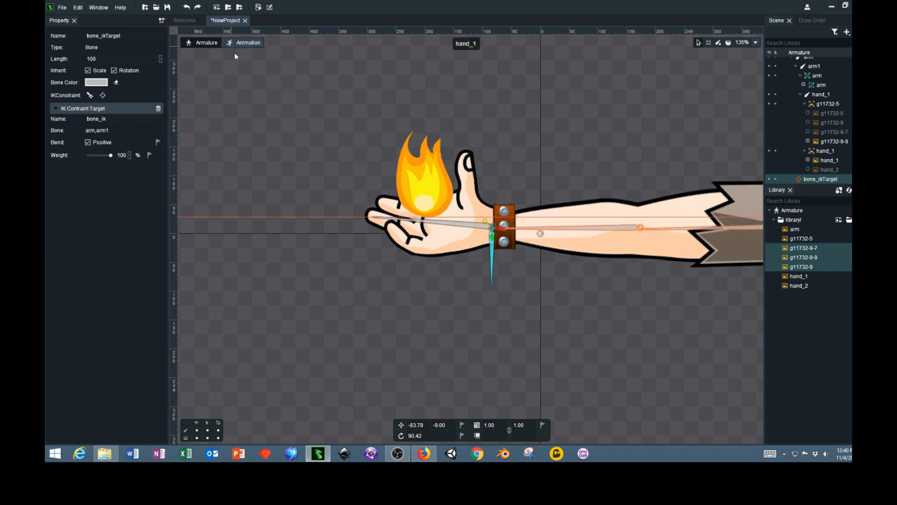
pyautogui.click(253, 44)
pyautogui.scroll(-5, 404, 261)
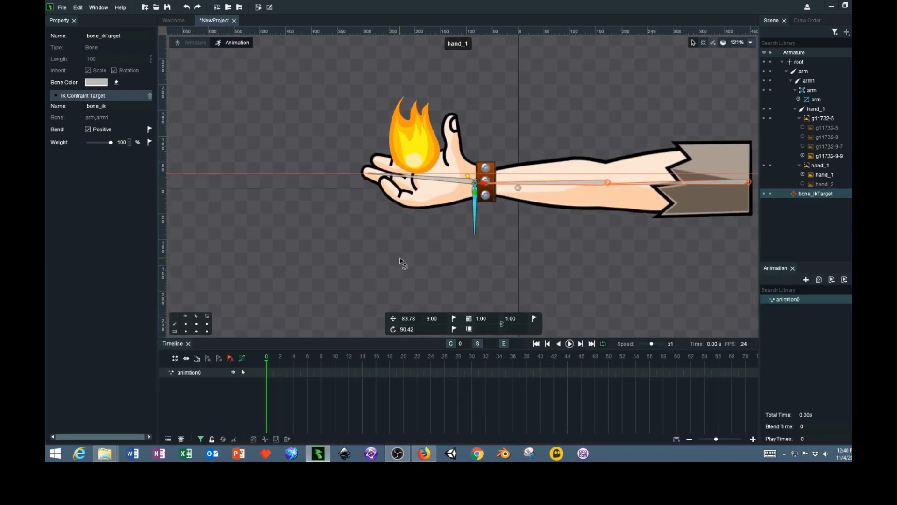
pyautogui.moveTo(466, 214); pyautogui.dragTo(573, 128)
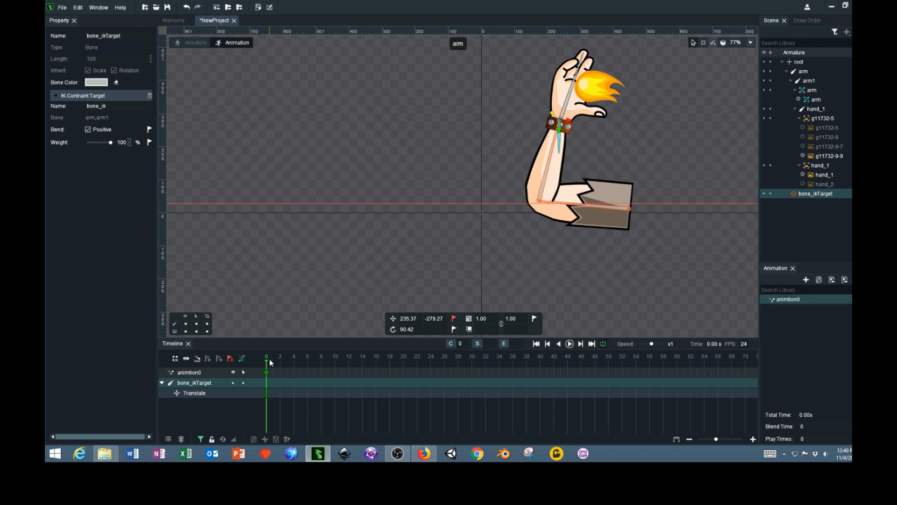
# At frame 20, straighten the arm by moving bone_ikTarget to about -100, -37, and play the animation
pyautogui.moveTo(270, 364); pyautogui.dragTo(406, 371)
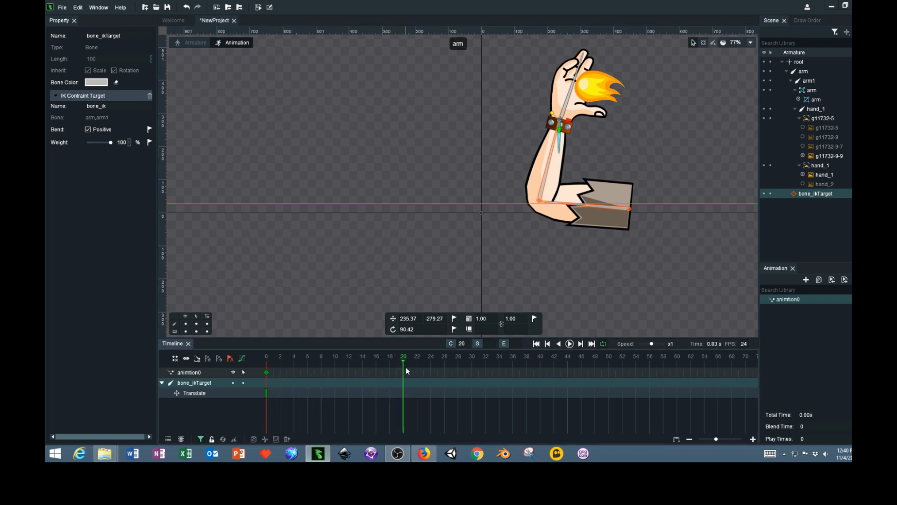
pyautogui.moveTo(580, 162); pyautogui.dragTo(452, 215)
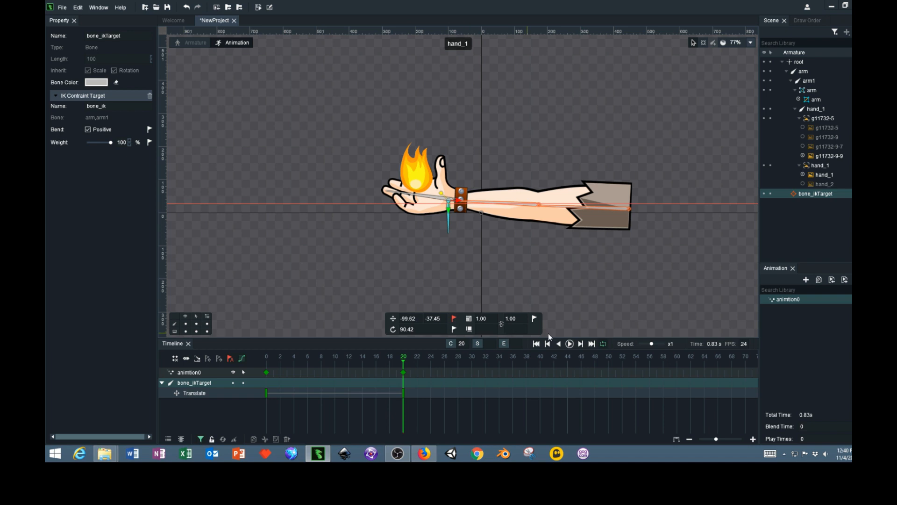
pyautogui.click(571, 345)
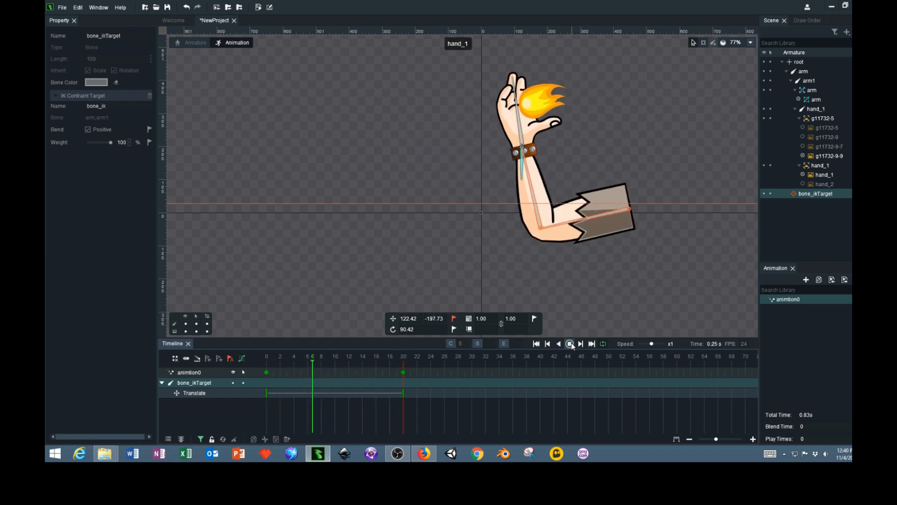
pyautogui.click(570, 344)
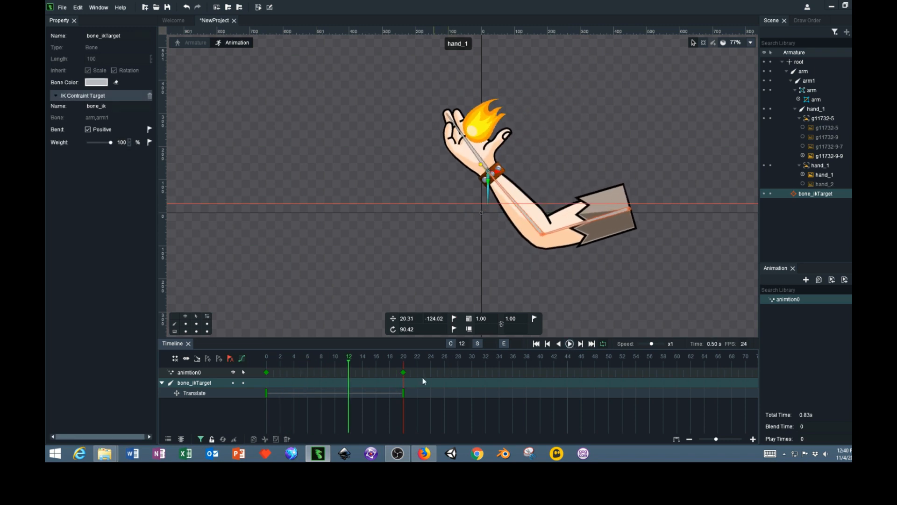
# Move the straight-arm translate keyframe to frame 30 and preview the slower motion
pyautogui.moveTo(403, 394); pyautogui.dragTo(471, 392)
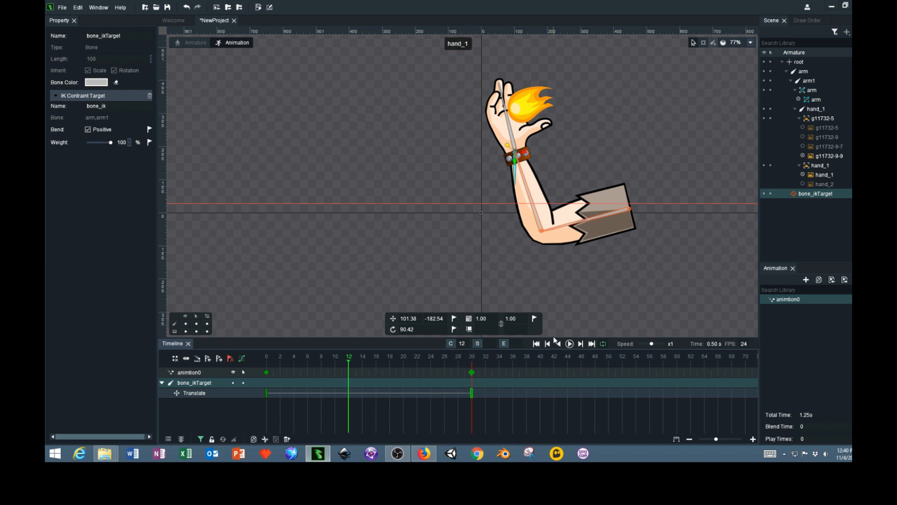
pyautogui.click(569, 344)
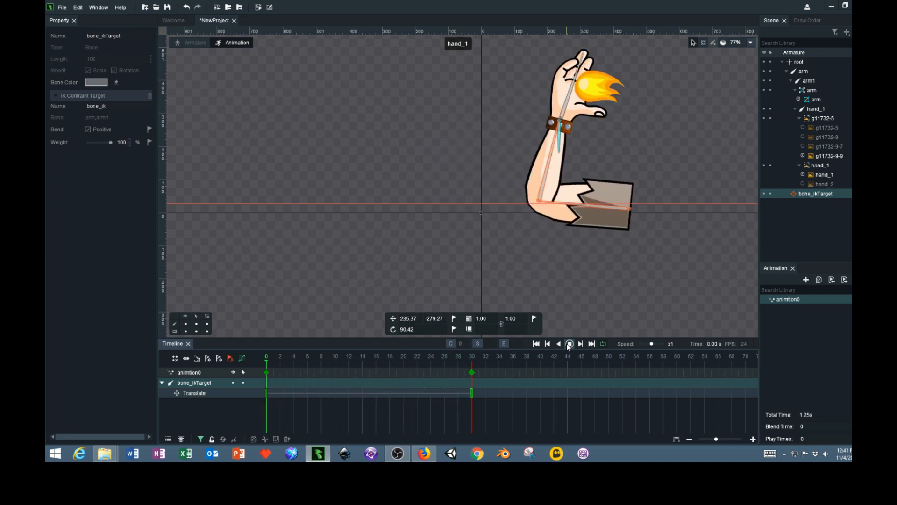
pyautogui.click(570, 344)
# Move the straight-arm translate keyframe to frame 22 and preview the animation
pyautogui.moveTo(471, 392); pyautogui.dragTo(416, 394)
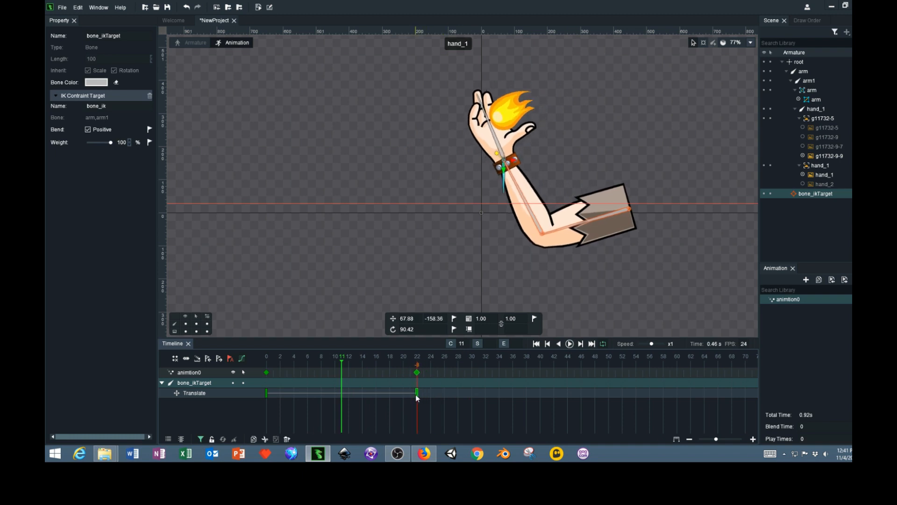
pyautogui.click(570, 344)
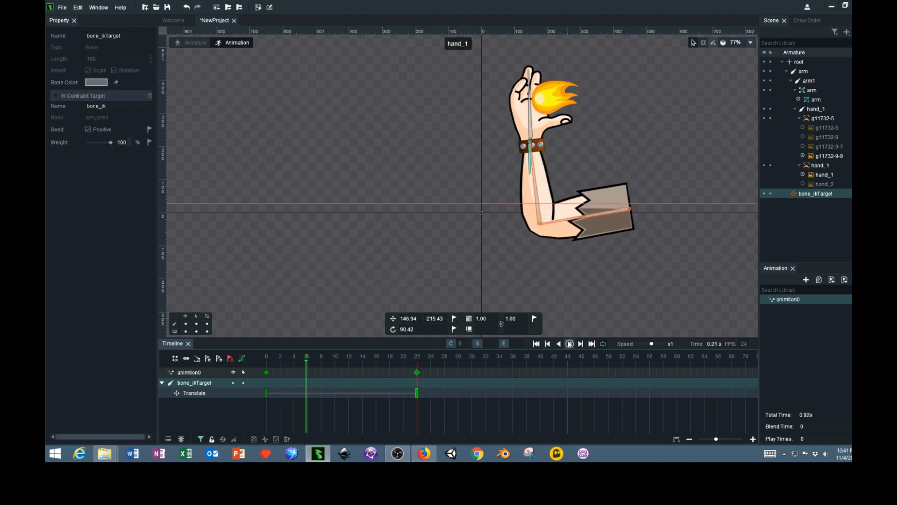
pyautogui.click(570, 344)
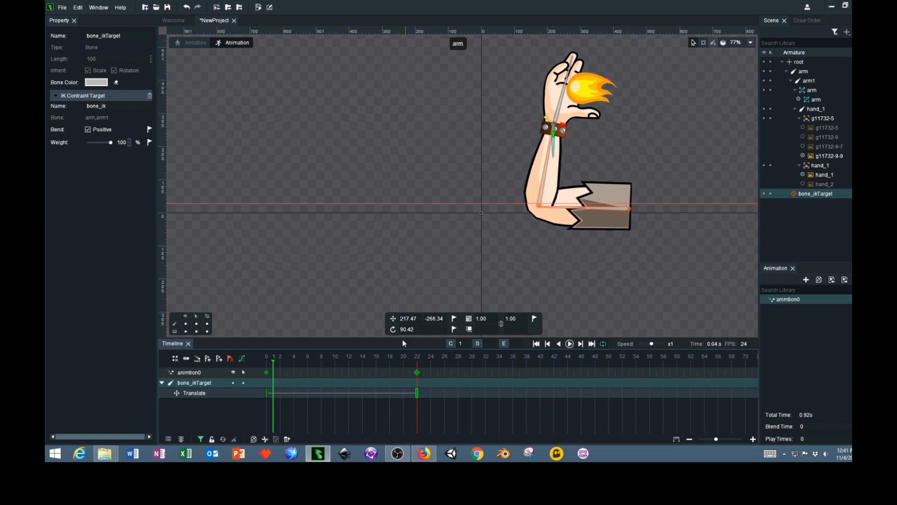
# Key the hand slot's display to the closed fist hand_2 at frame 0 and the open hand_1 at frame 21
pyautogui.moveTo(378, 366); pyautogui.dragTo(226, 369)
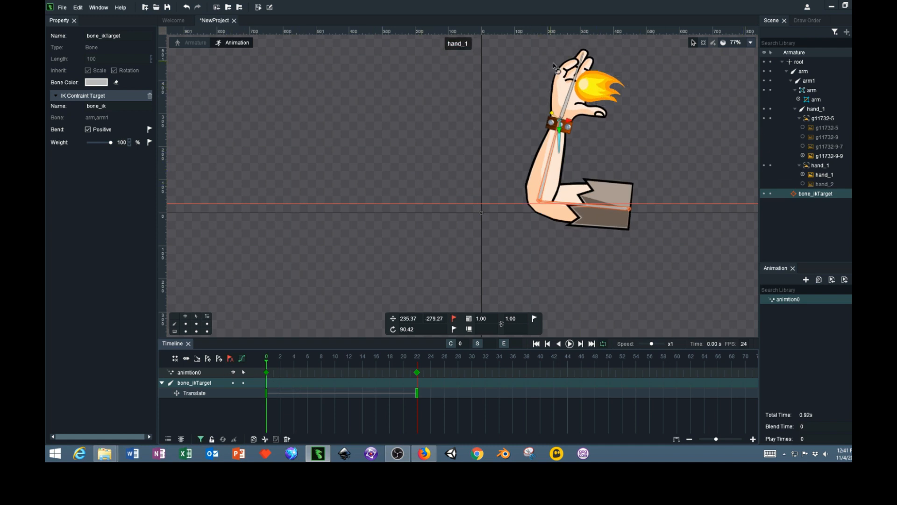
pyautogui.click(566, 73)
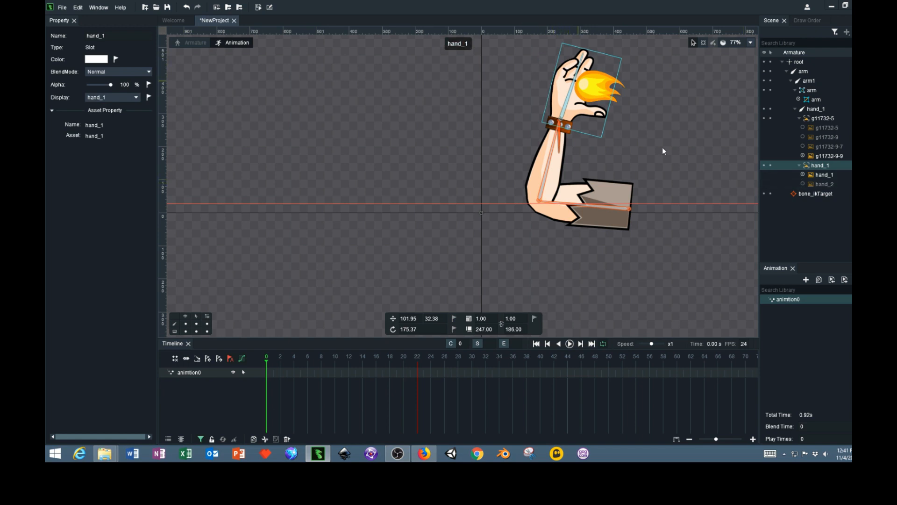
pyautogui.click(804, 184)
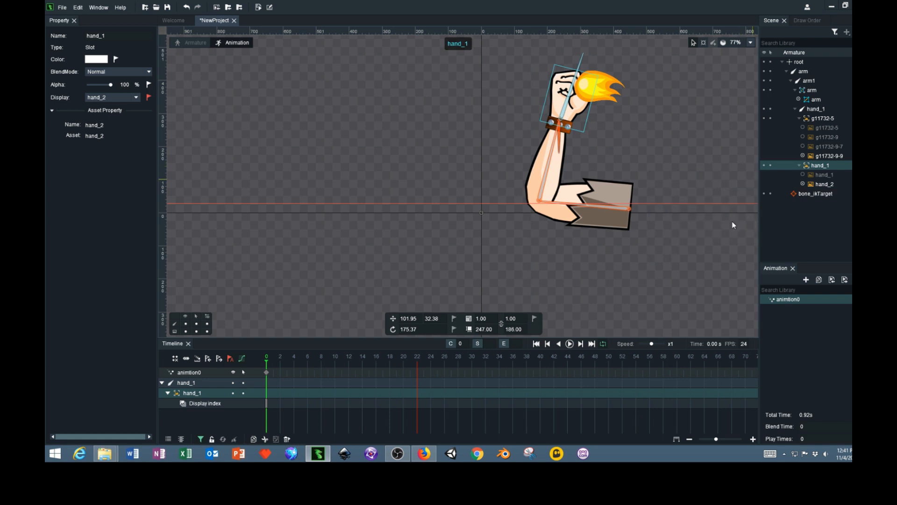
pyautogui.moveTo(269, 363); pyautogui.dragTo(419, 364)
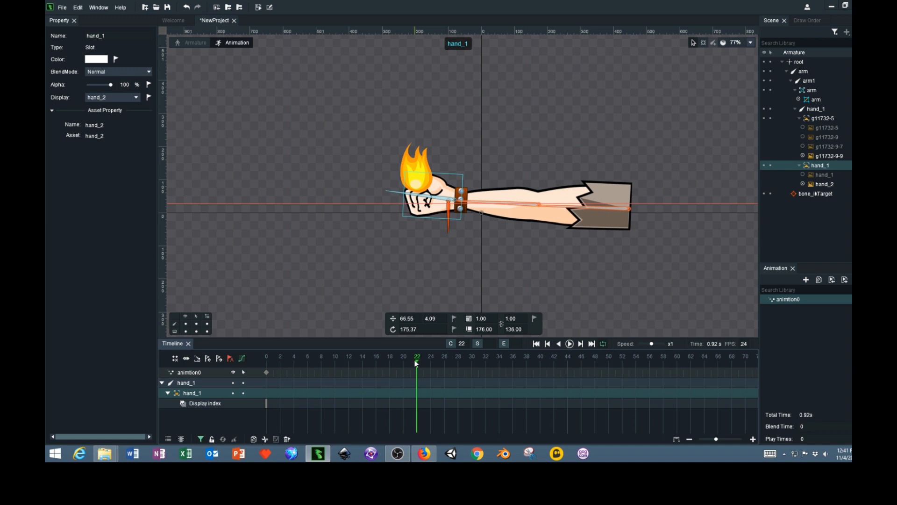
pyautogui.moveTo(416, 363); pyautogui.dragTo(413, 364)
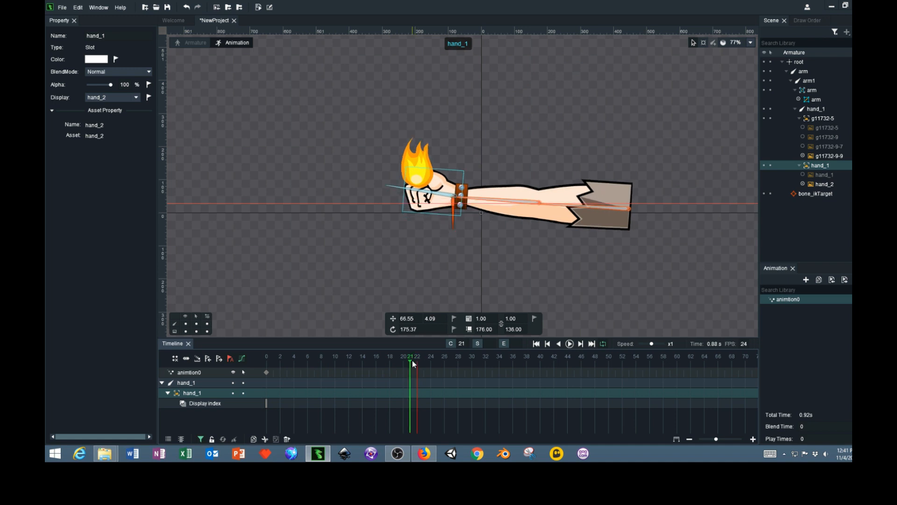
pyautogui.click(803, 175)
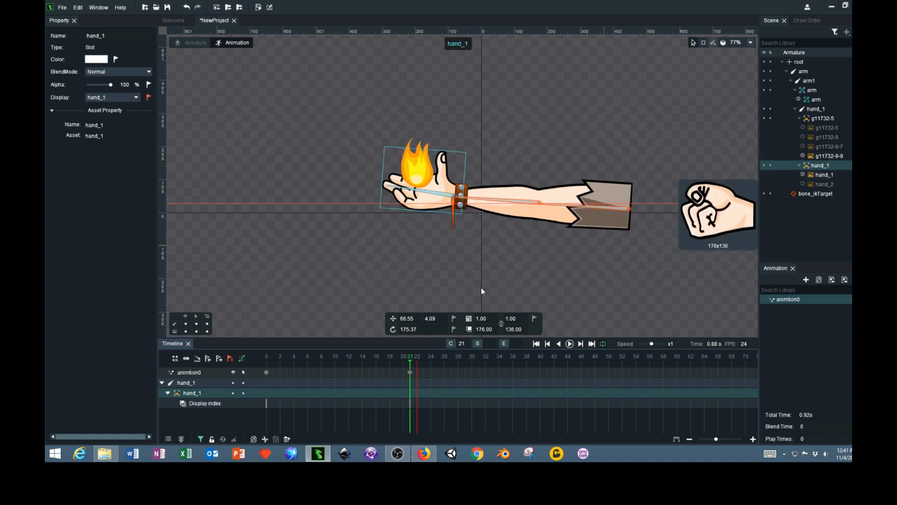
# Add a display keyframe for the hand slot at frame 40 that shows the open hand_1 image
pyautogui.moveTo(411, 364)
pyautogui.mouseDown()
pyautogui.moveTo(607, 369)
pyautogui.moveTo(541, 375)
pyautogui.mouseUp()
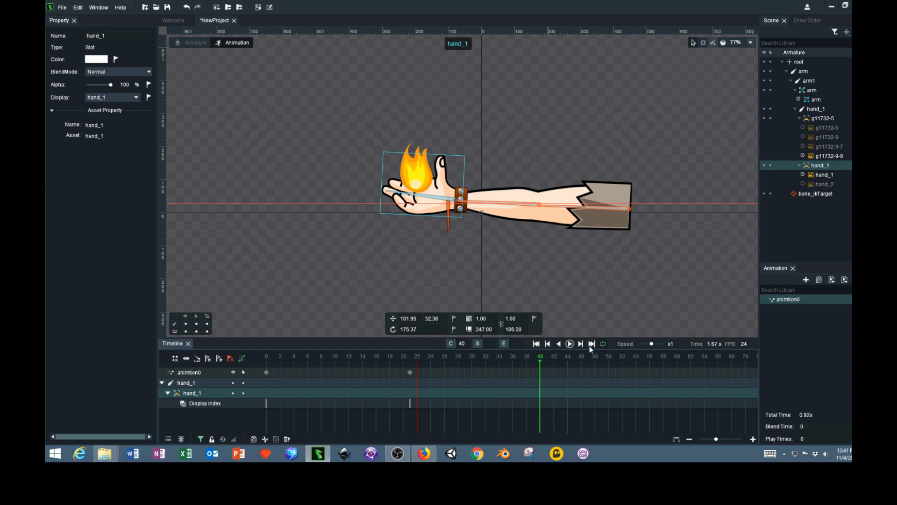
pyautogui.click(803, 184)
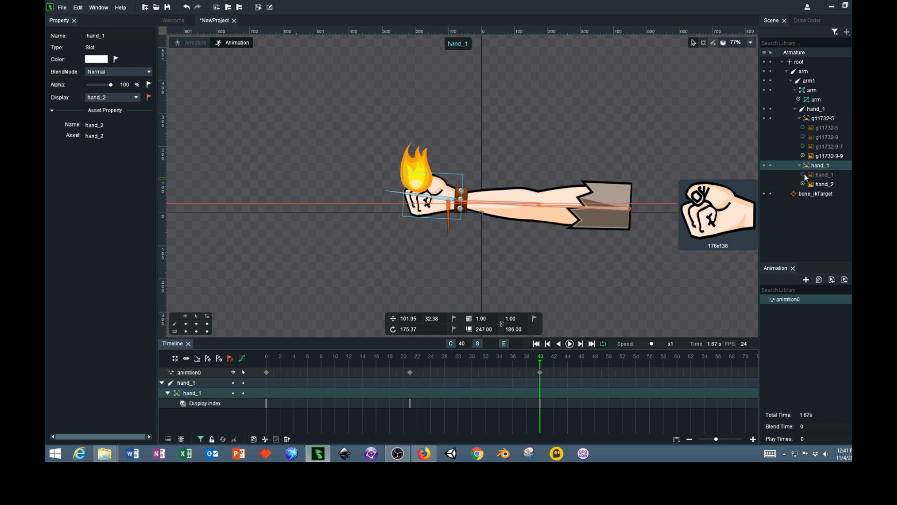
pyautogui.click(803, 175)
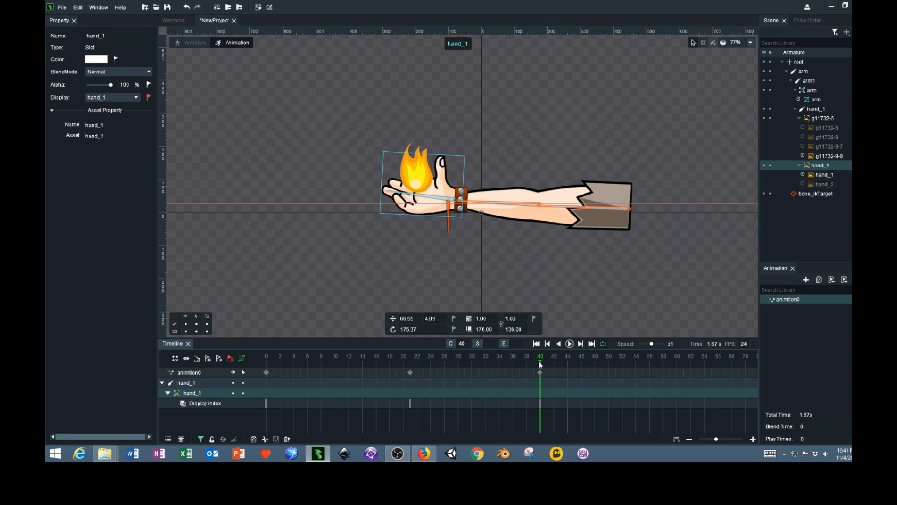
# Key the flame slot's display to g11732-5 at frame 21 and g11732-9-9 at frame 40
pyautogui.moveTo(541, 364); pyautogui.dragTo(181, 351)
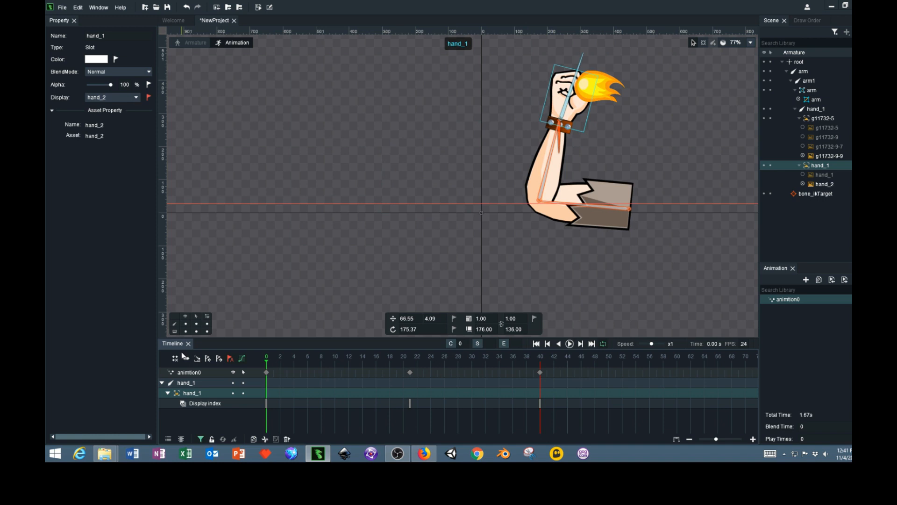
pyautogui.click(603, 93)
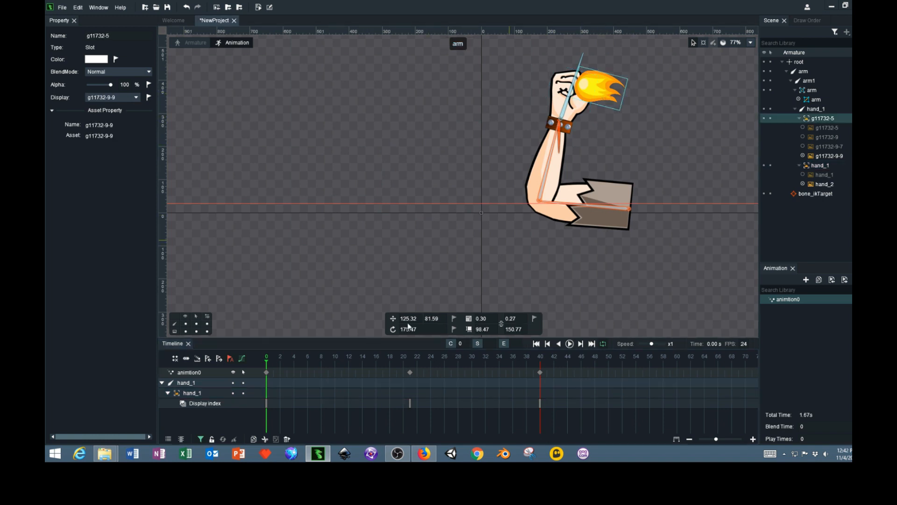
pyautogui.moveTo(268, 361); pyautogui.dragTo(415, 386)
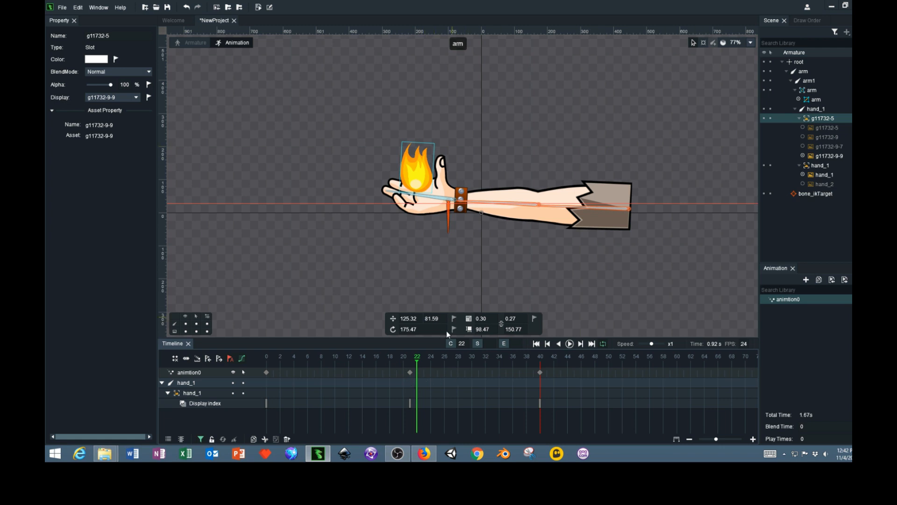
pyautogui.moveTo(415, 365); pyautogui.dragTo(410, 368)
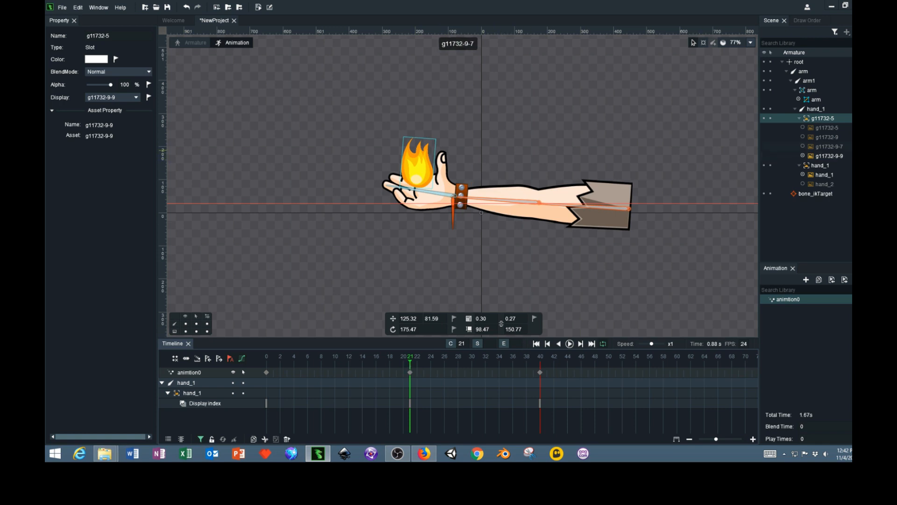
pyautogui.moveTo(806, 132)
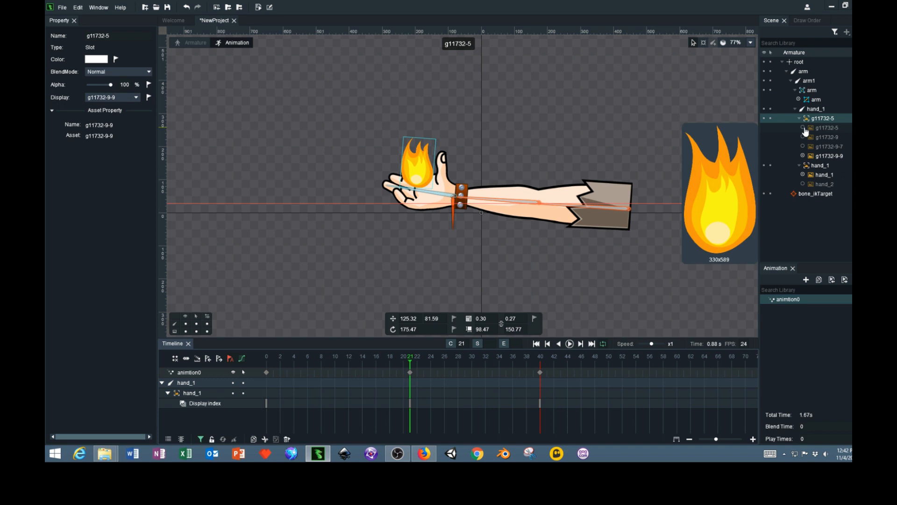
pyautogui.click(804, 129)
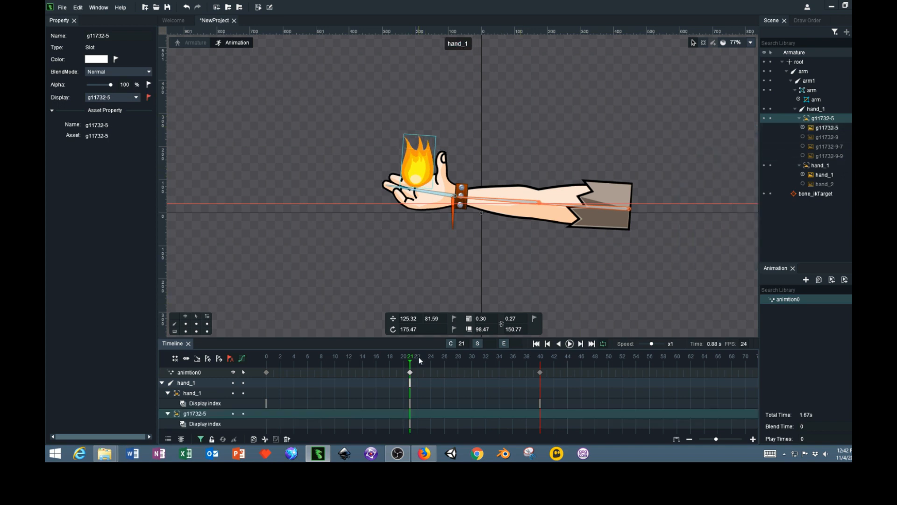
pyautogui.moveTo(412, 364); pyautogui.dragTo(542, 368)
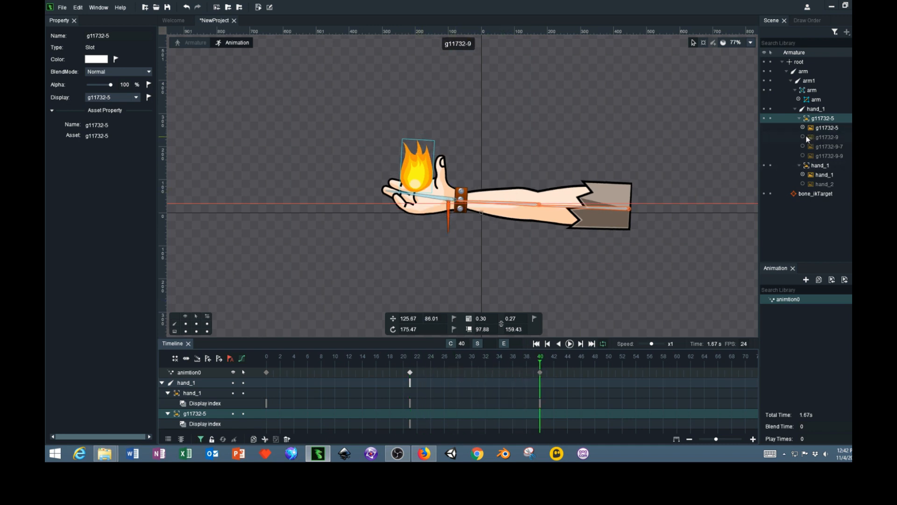
pyautogui.click(803, 156)
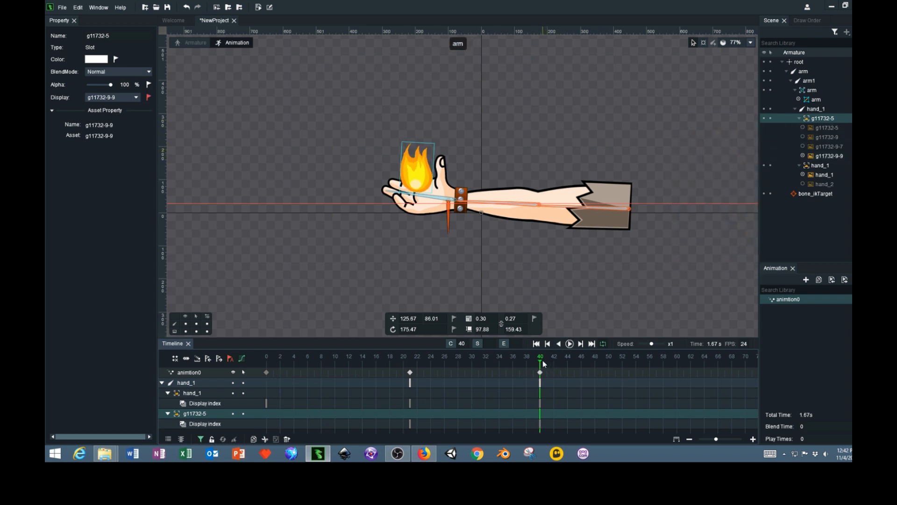
# Hide the flame at frame 0 by setting the flame slot's display to None
pyautogui.moveTo(543, 362); pyautogui.dragTo(227, 384)
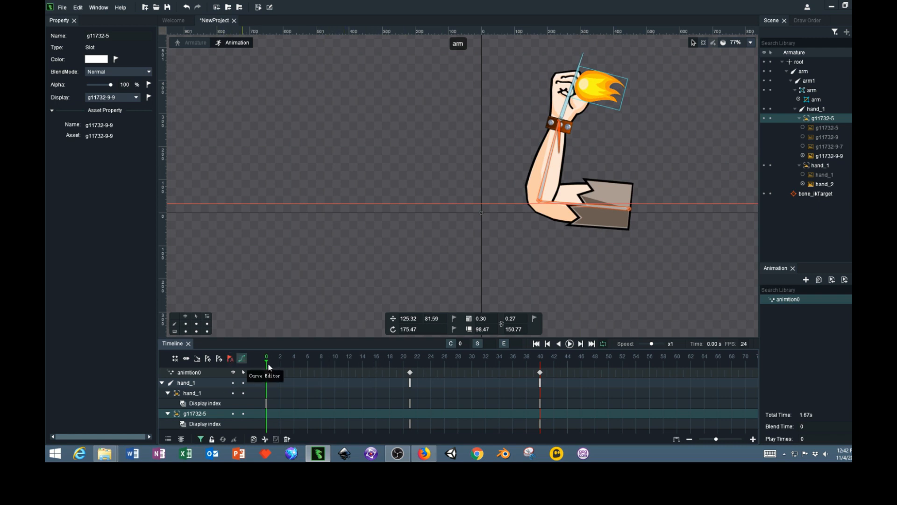
pyautogui.moveTo(335, 360); pyautogui.dragTo(181, 377)
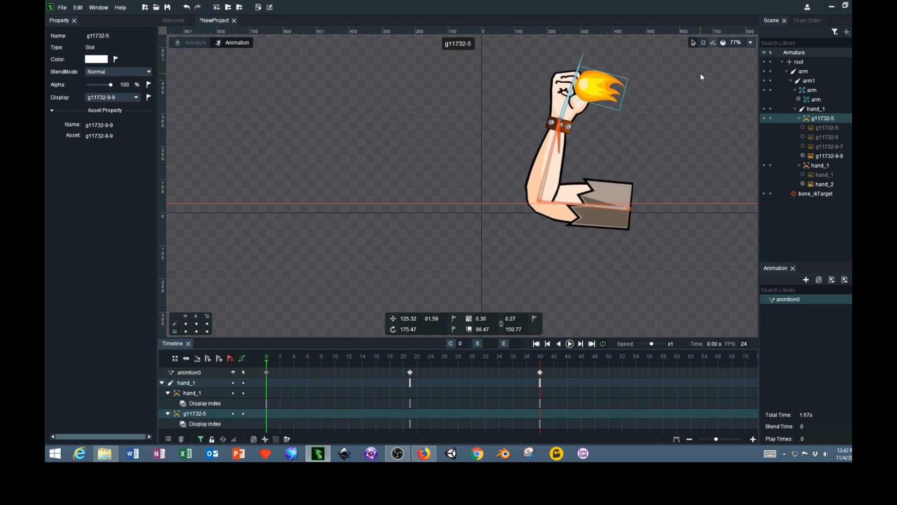
pyautogui.click(136, 98)
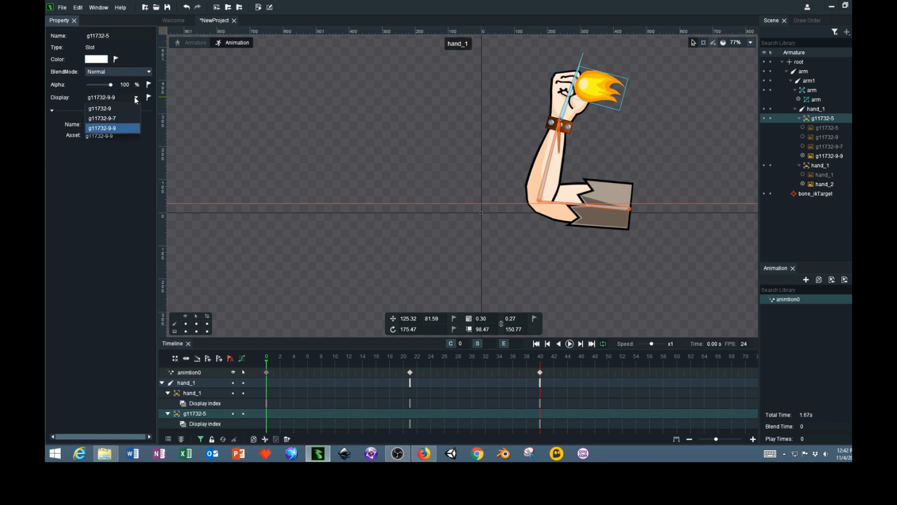
pyautogui.click(135, 99)
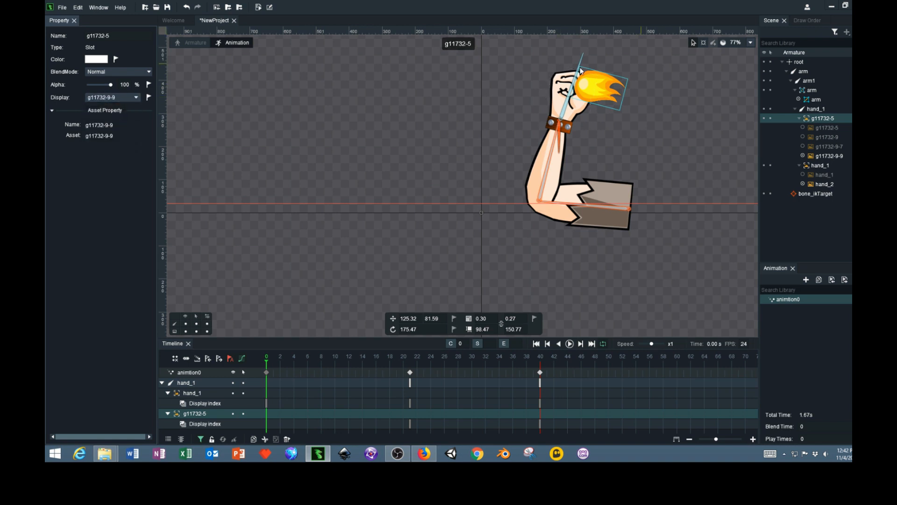
pyautogui.click(137, 98)
pyautogui.click(101, 108)
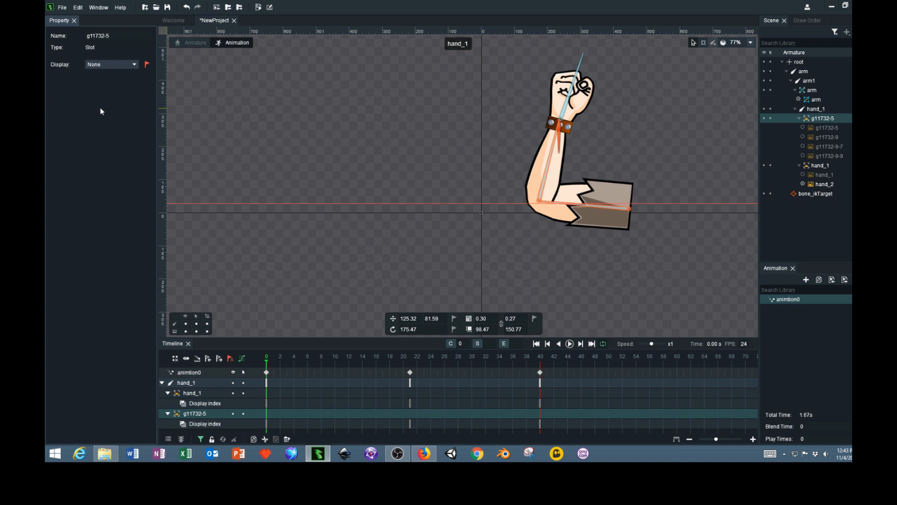
# Set the flame slot's display back to g11732-5 at frame 0
pyautogui.click(134, 64)
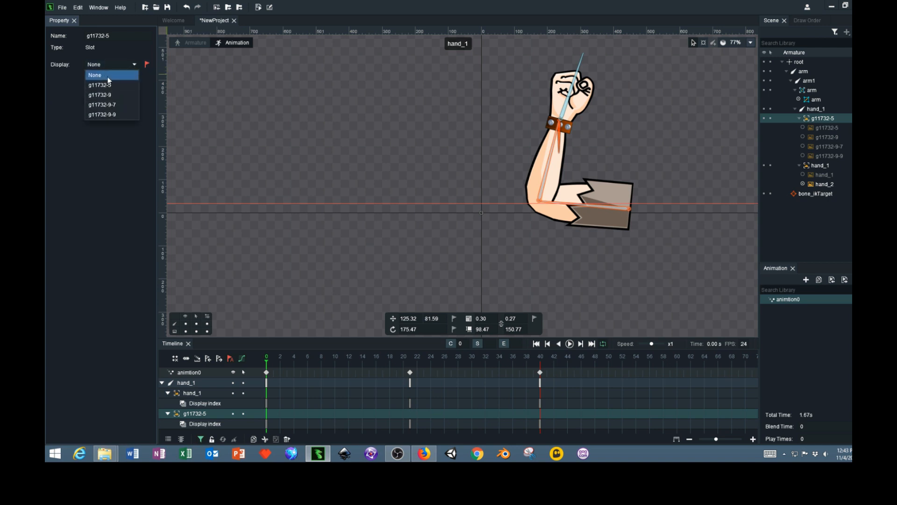
pyautogui.click(93, 195)
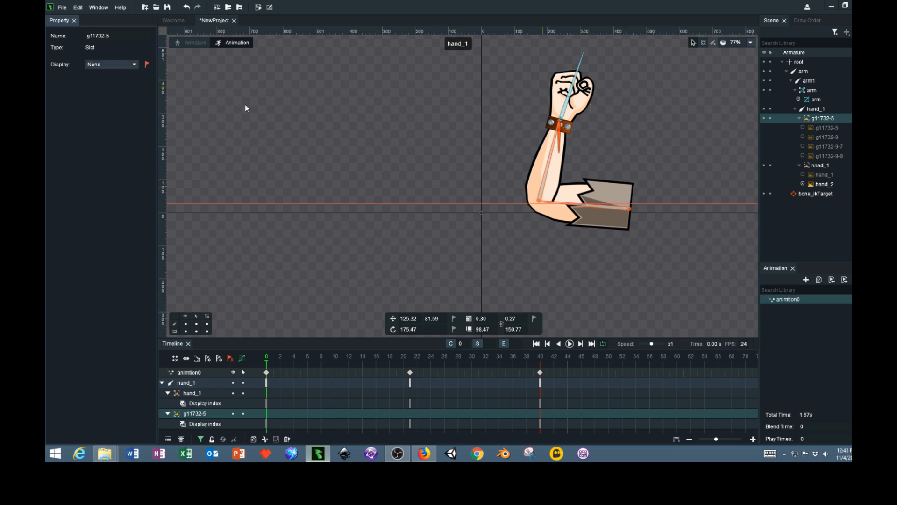
pyautogui.click(134, 65)
pyautogui.click(97, 85)
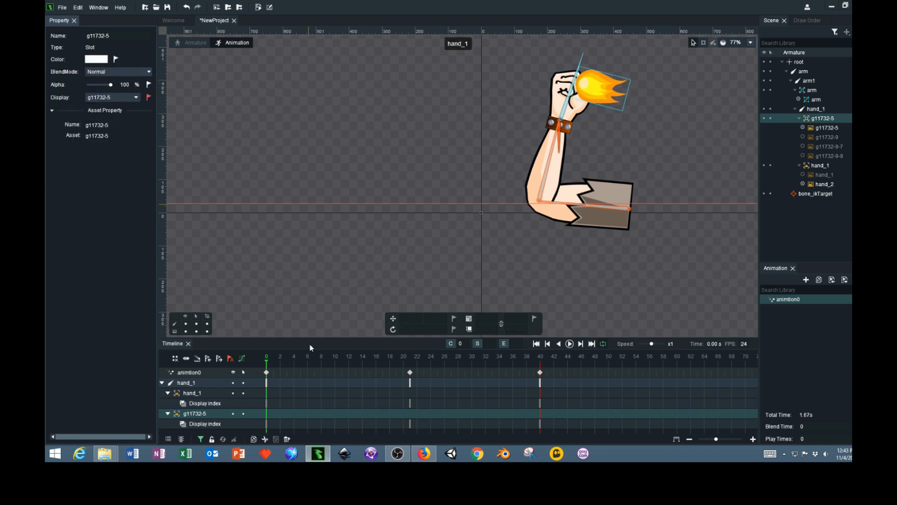
# Switch the flame slot's display to [NULL] at frame 0
pyautogui.rightClick(611, 95)
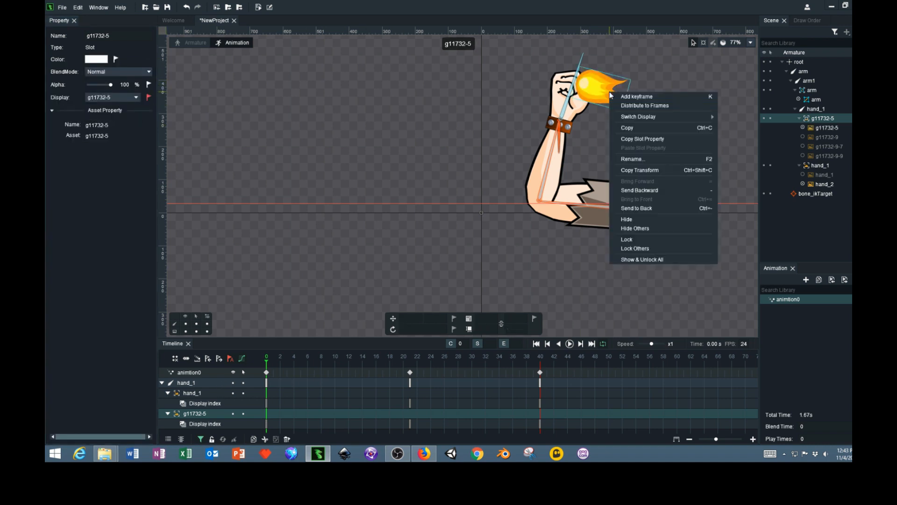
pyautogui.moveTo(657, 120)
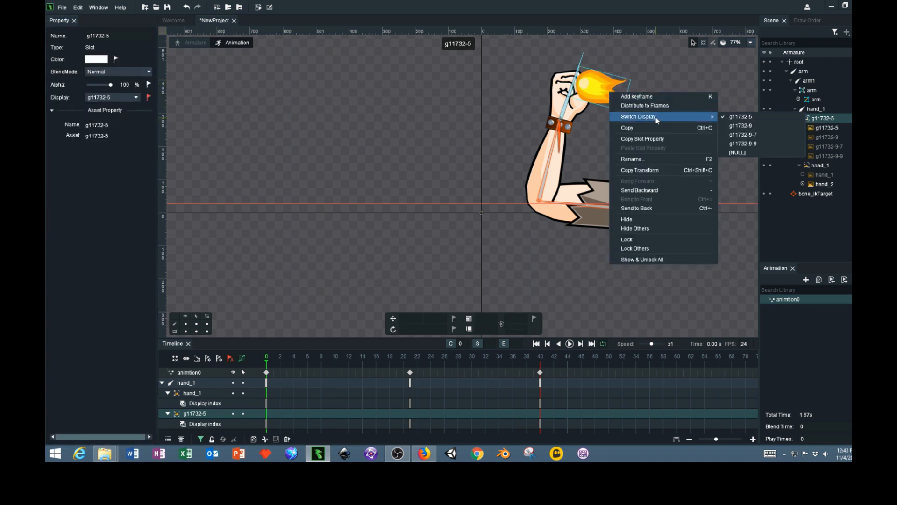
pyautogui.click(736, 153)
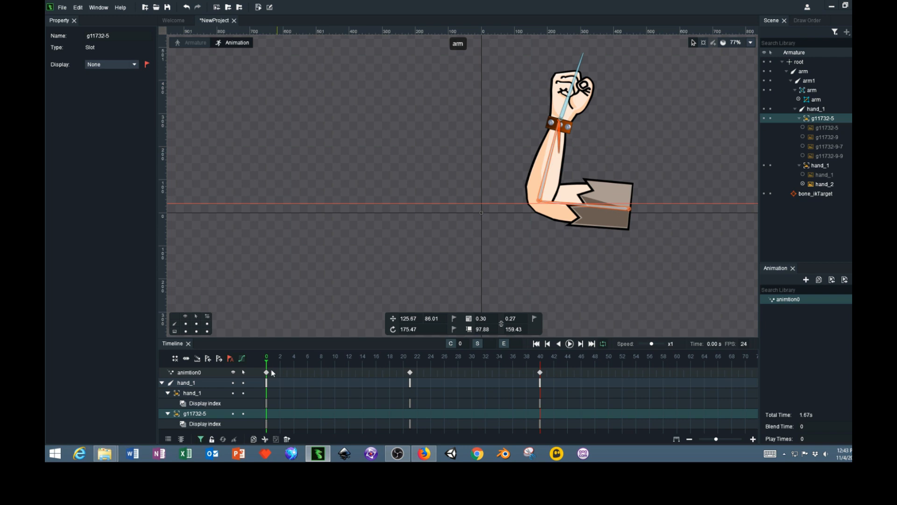
# Key the flame slot's display to g11732-9 at frame 22 and g11732-9-7 at frame 24
pyautogui.moveTo(269, 366); pyautogui.dragTo(423, 376)
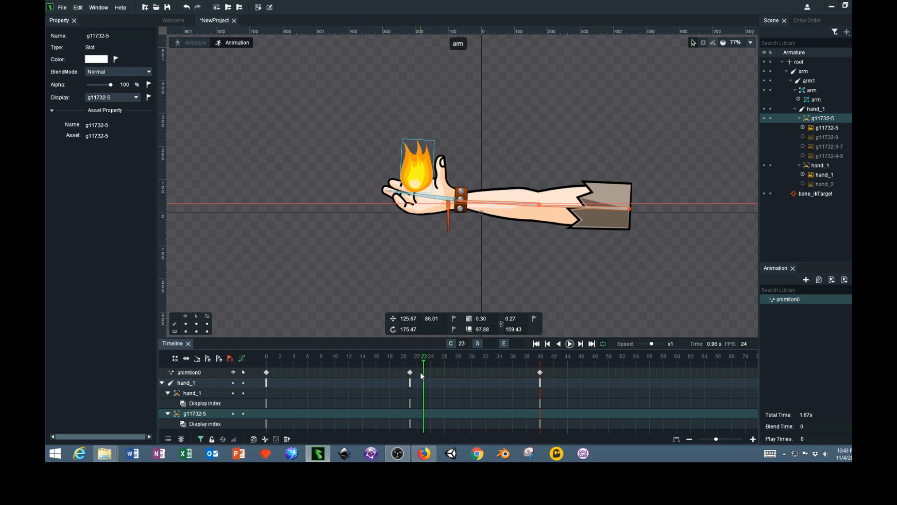
pyautogui.click(420, 368)
pyautogui.click(804, 137)
pyautogui.click(431, 362)
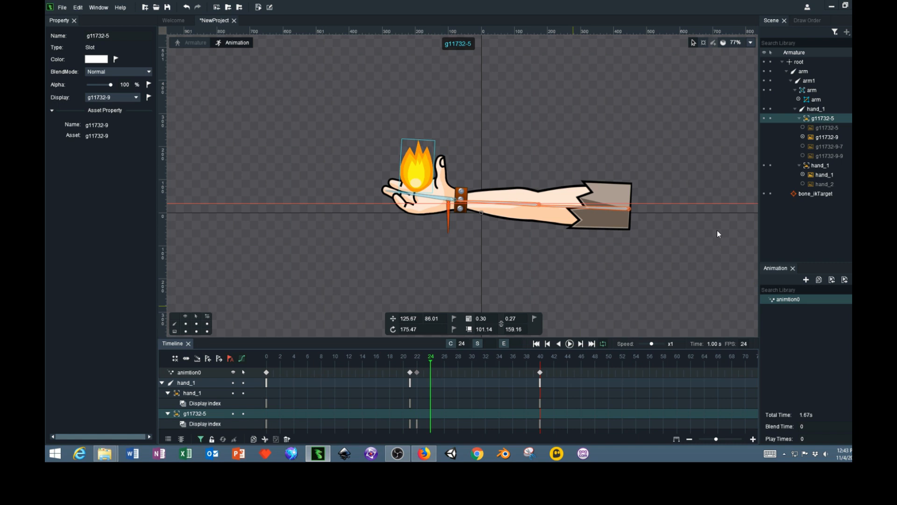
pyautogui.click(803, 146)
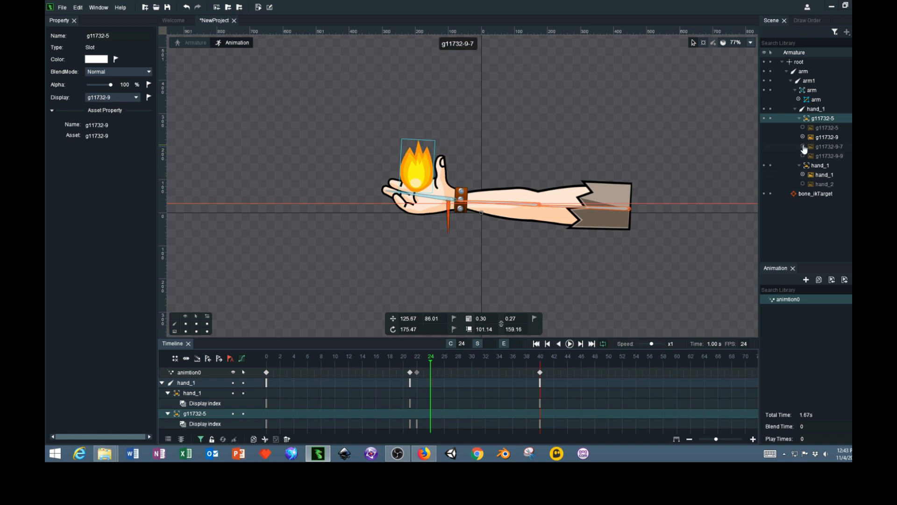
# Key the flame slot's display to g11732-9-9 at frame 26 and g11732-5 at frame 28
pyautogui.click(444, 366)
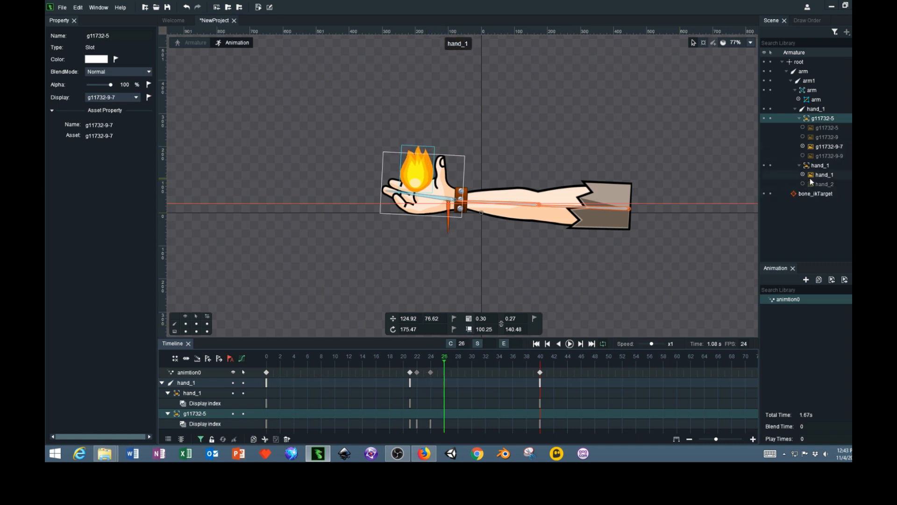
pyautogui.click(803, 155)
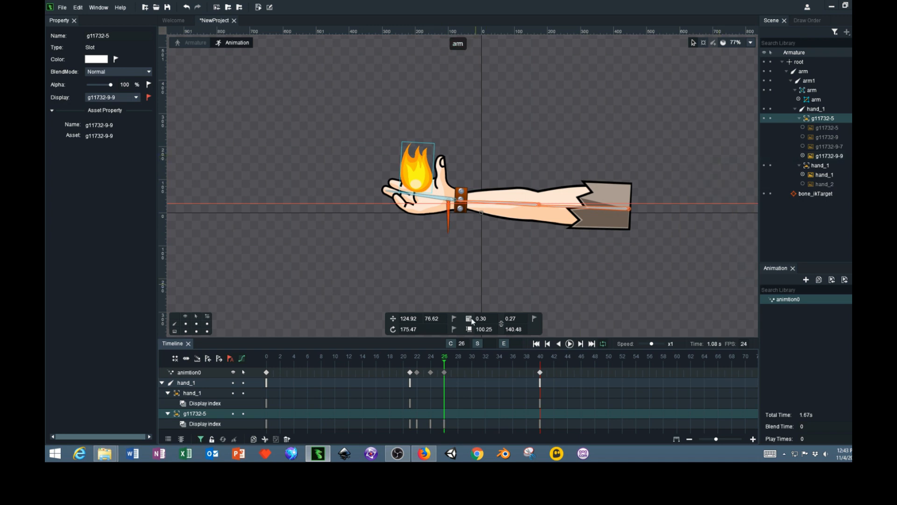
pyautogui.click(460, 370)
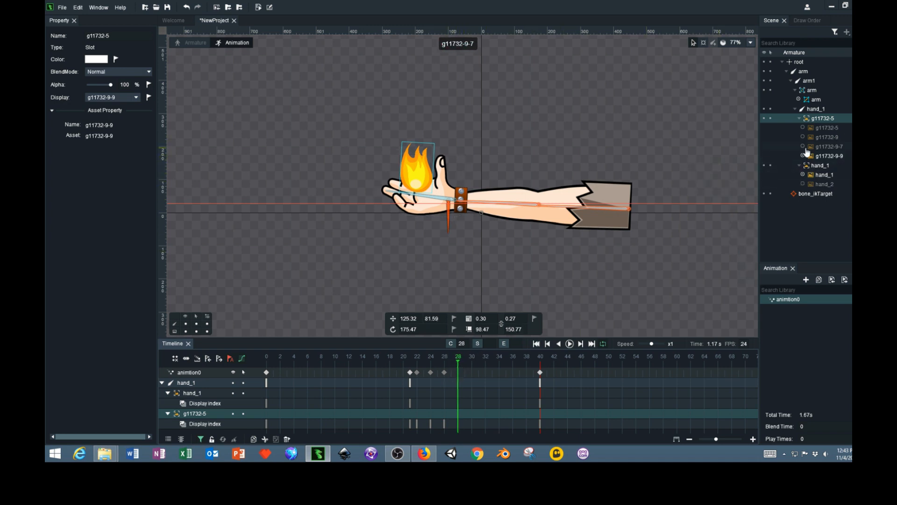
pyautogui.click(804, 128)
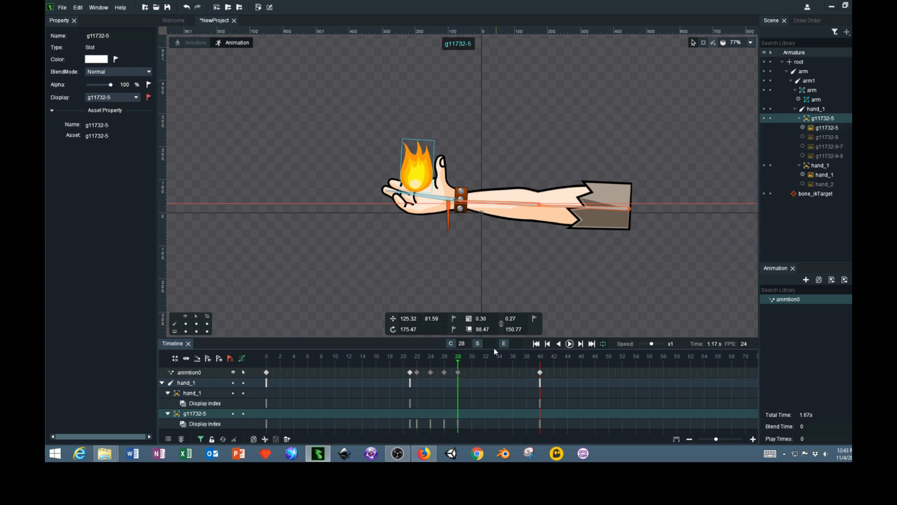
# Key the flame slot's display to g11732-9 at frame 30 and g11732-9-7 at frame 32
pyautogui.click(470, 368)
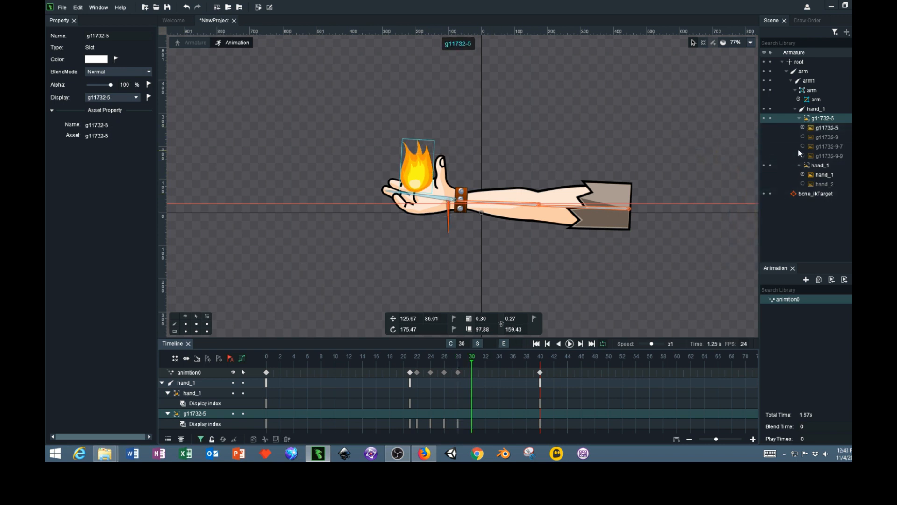
pyautogui.click(804, 137)
pyautogui.click(484, 363)
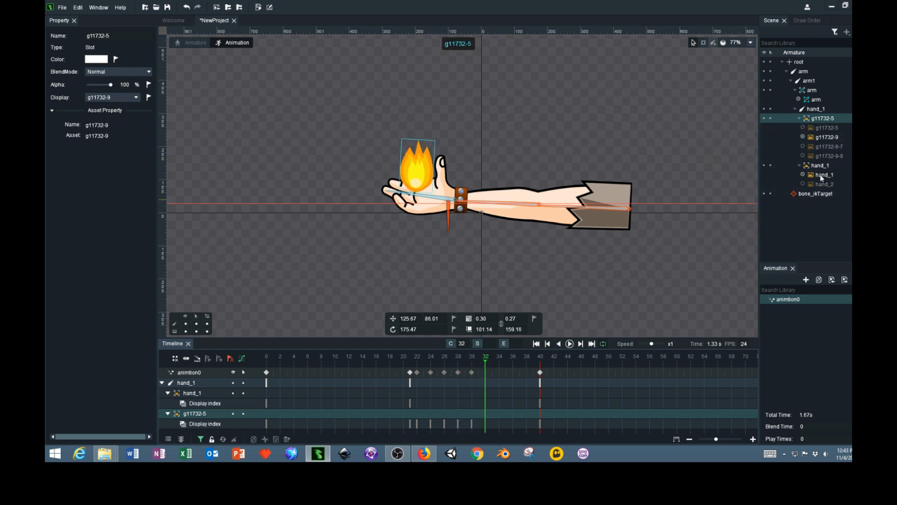
pyautogui.click(804, 147)
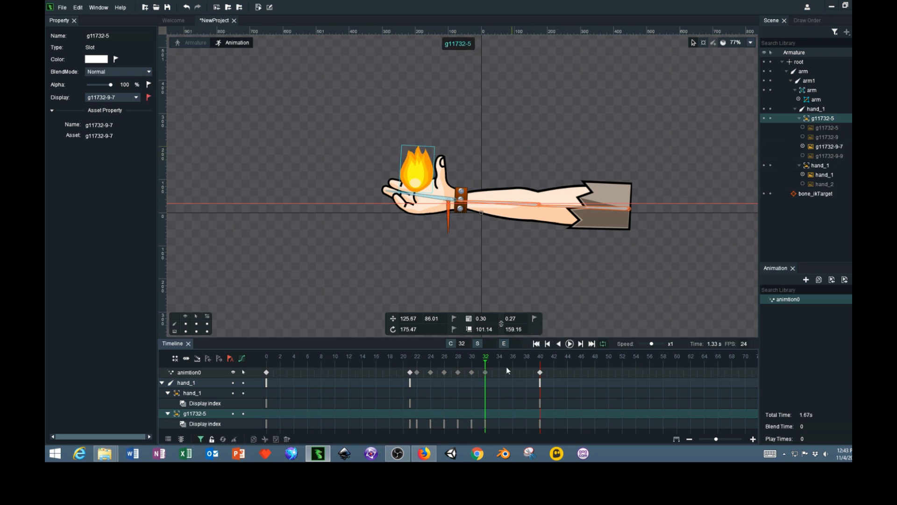
# Key the flame slot's display to g11732-9-9 at frame 34, g11732-5 at frame 36 and g11732-9 at frame 38
pyautogui.click(499, 364)
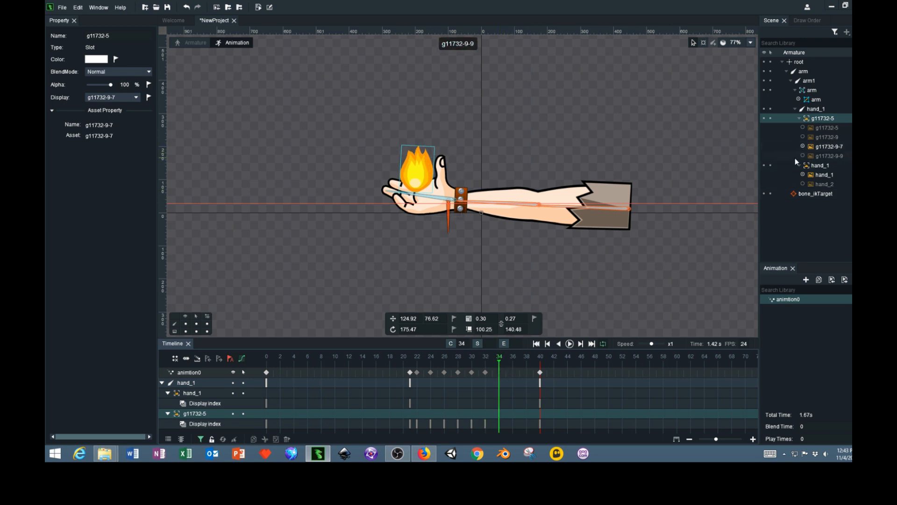
pyautogui.click(803, 156)
pyautogui.click(513, 370)
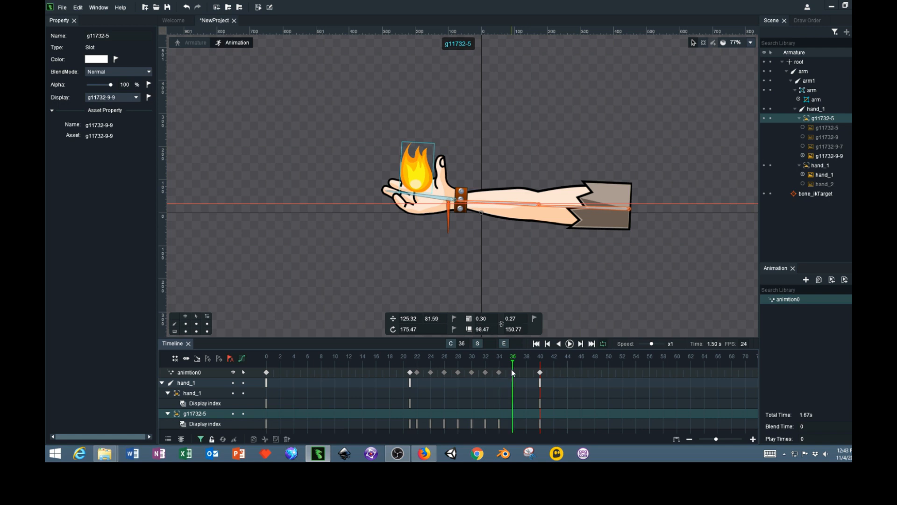
pyautogui.click(803, 127)
pyautogui.click(527, 375)
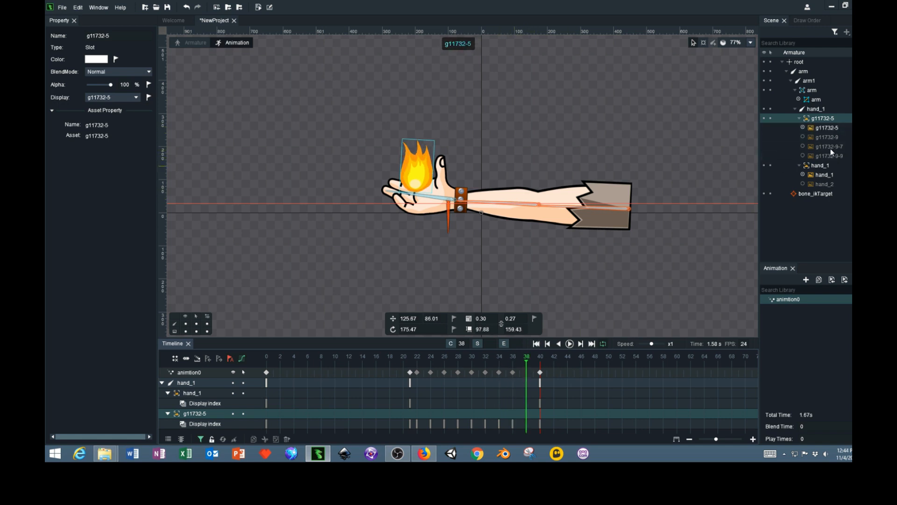
pyautogui.click(804, 137)
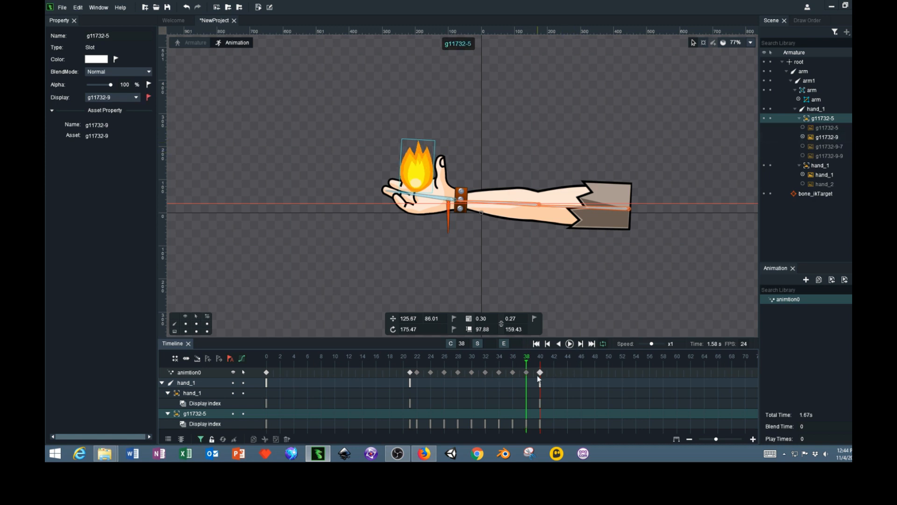
# Play back the animation to check the flame flicker and stop it
pyautogui.click(570, 346)
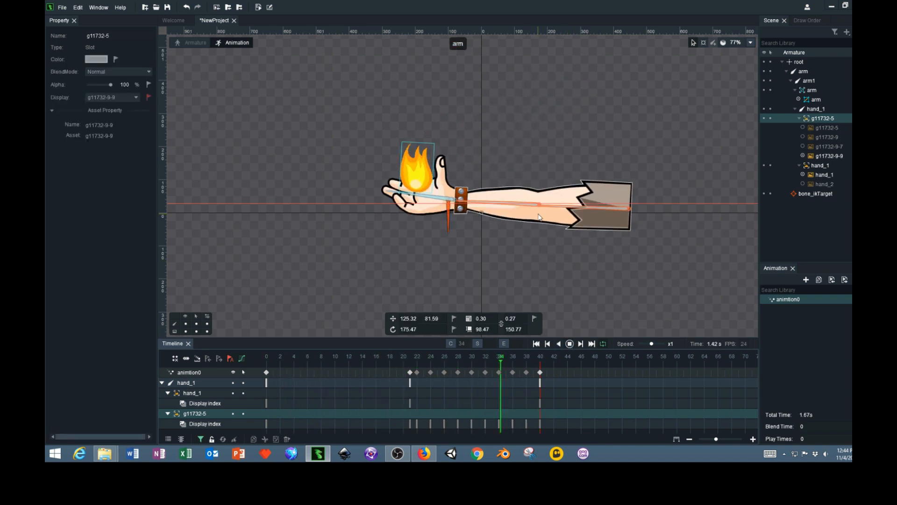
pyautogui.click(569, 344)
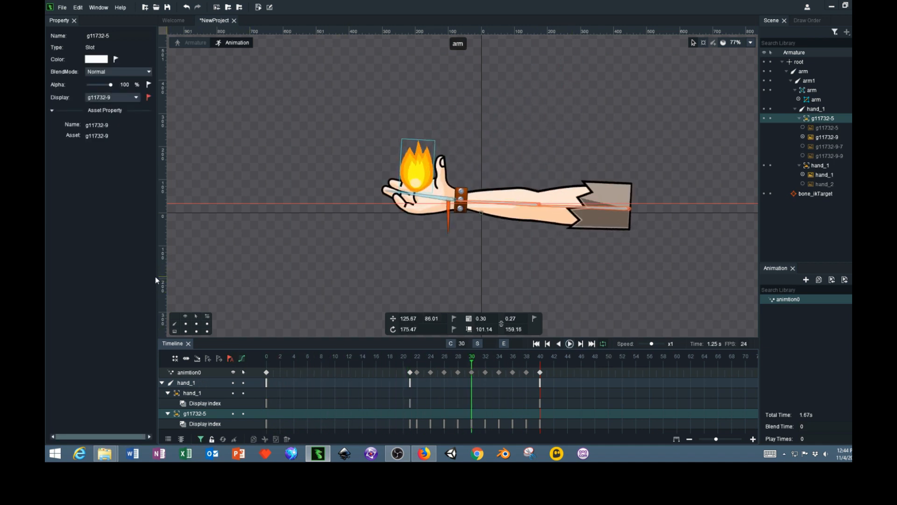
# Turn on the onion layer, set its range from frame 0 up to the playhead, and view it at frame 20
pyautogui.click(201, 362)
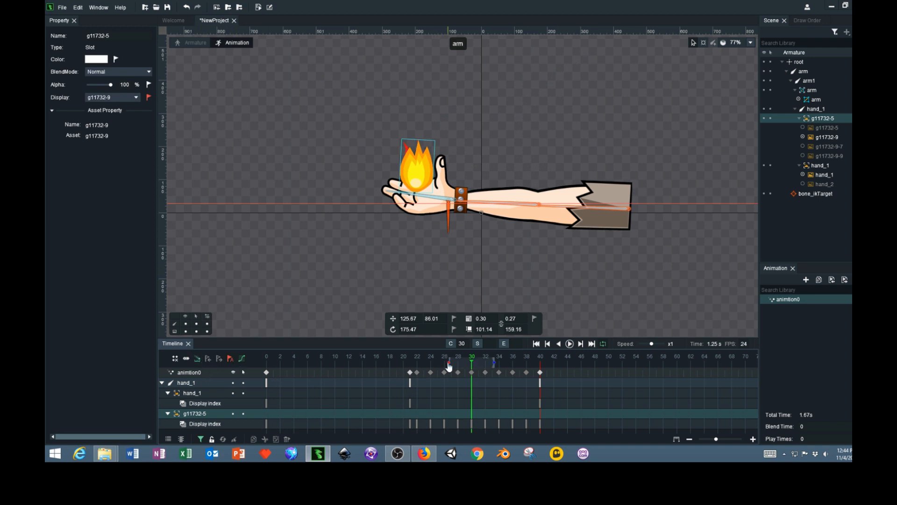
pyautogui.moveTo(450, 367); pyautogui.dragTo(265, 365)
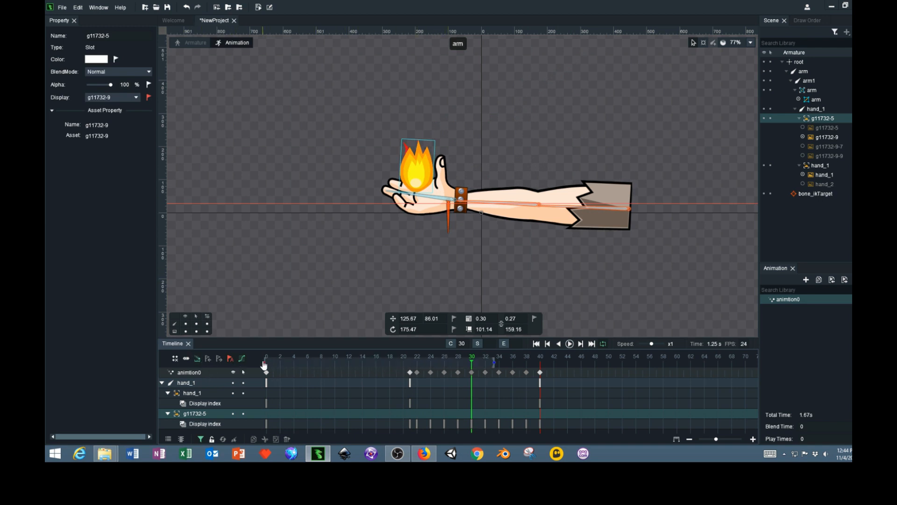
pyautogui.moveTo(495, 363); pyautogui.dragTo(459, 369)
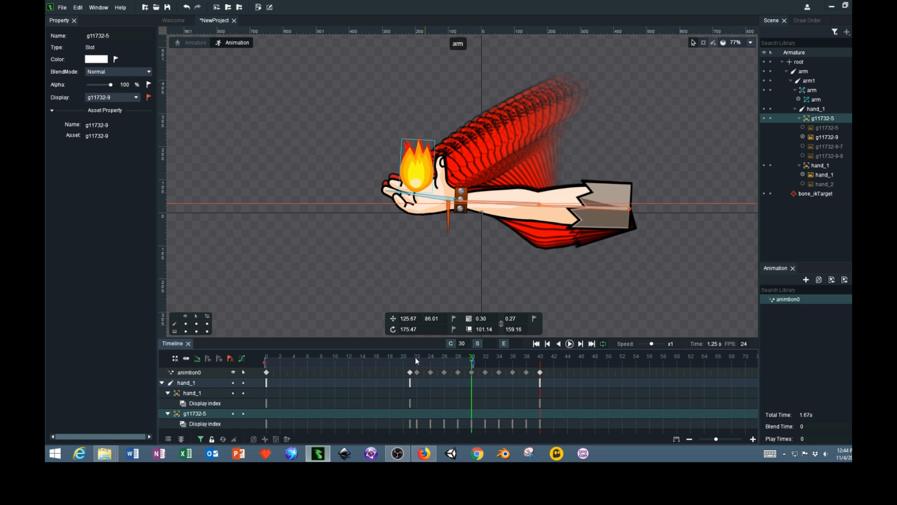
pyautogui.click(404, 363)
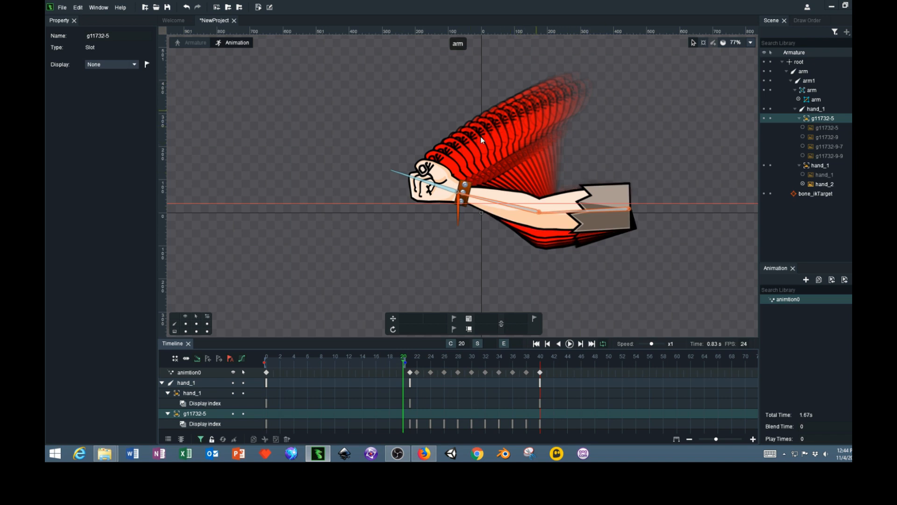
# Compare the arm at frame 20 with and without the onion layer, leaving the layer off
pyautogui.click(197, 359)
pyautogui.click(198, 358)
pyautogui.click(199, 358)
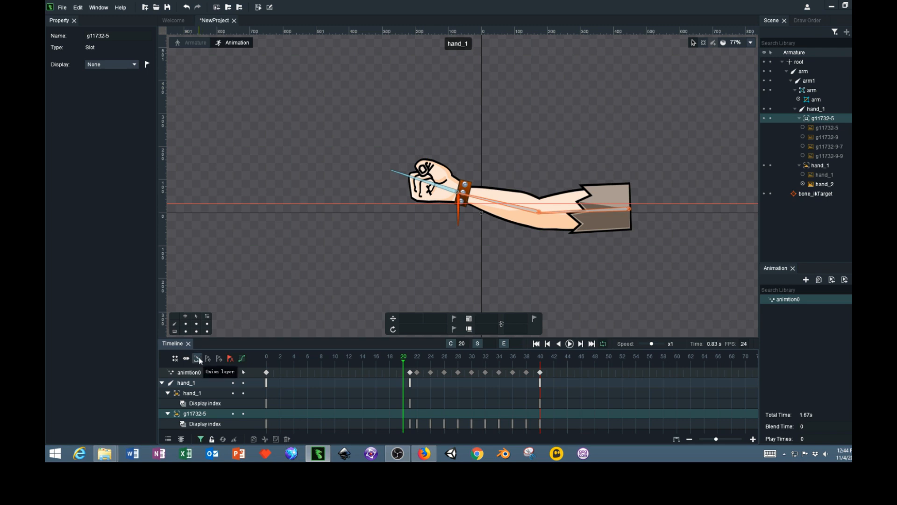
pyautogui.click(198, 358)
pyautogui.click(199, 358)
pyautogui.click(198, 358)
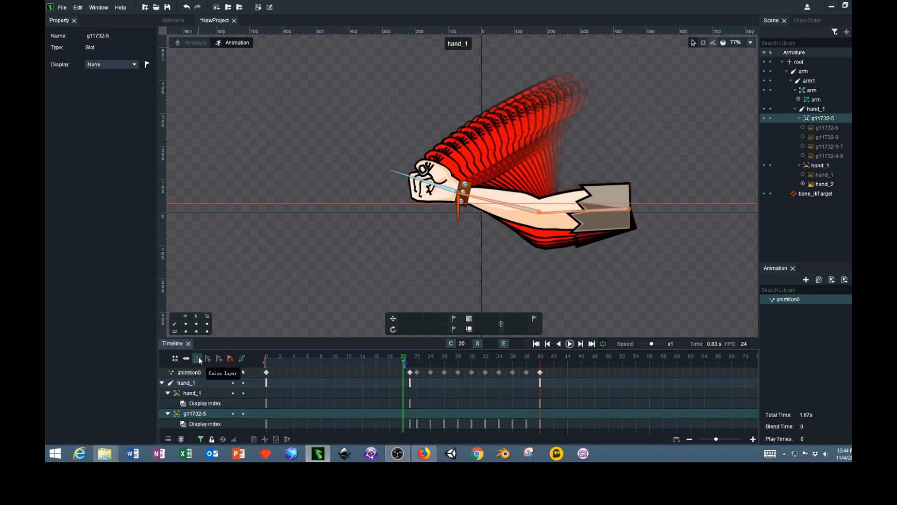
pyautogui.click(186, 359)
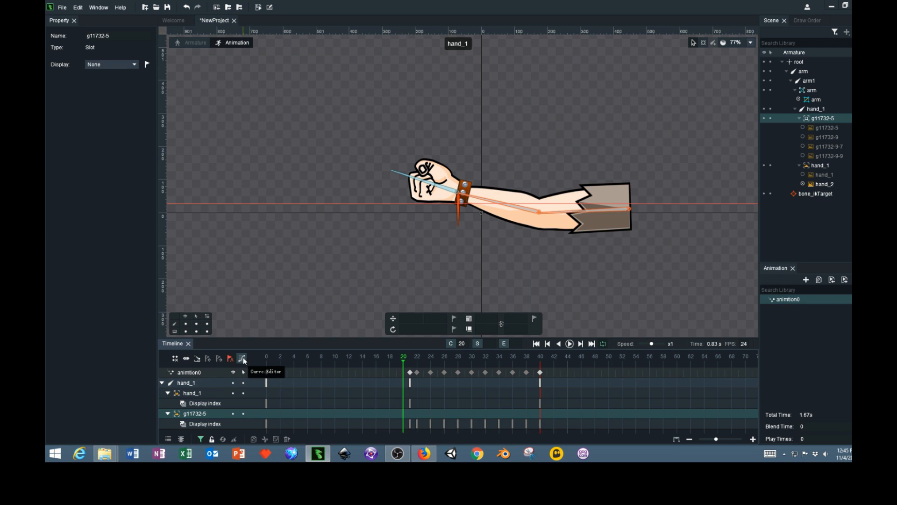
# Open the Curve Editor, select the bone_ikTarget bone, and enlarge the editor to show its full graph
pyautogui.click(242, 358)
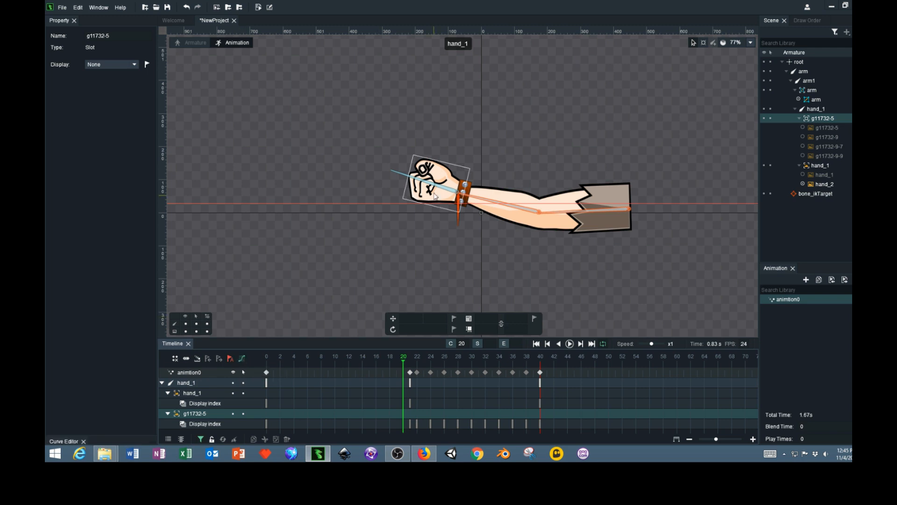
pyautogui.click(491, 204)
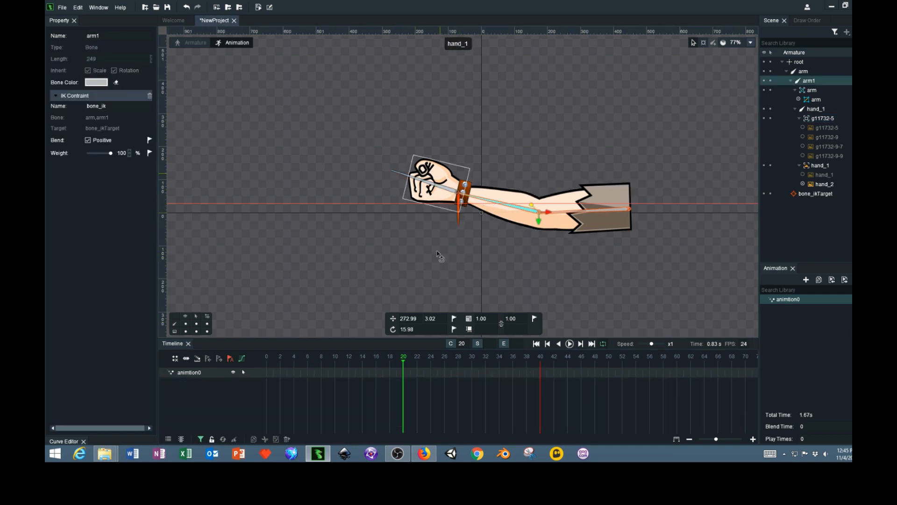
pyautogui.click(461, 206)
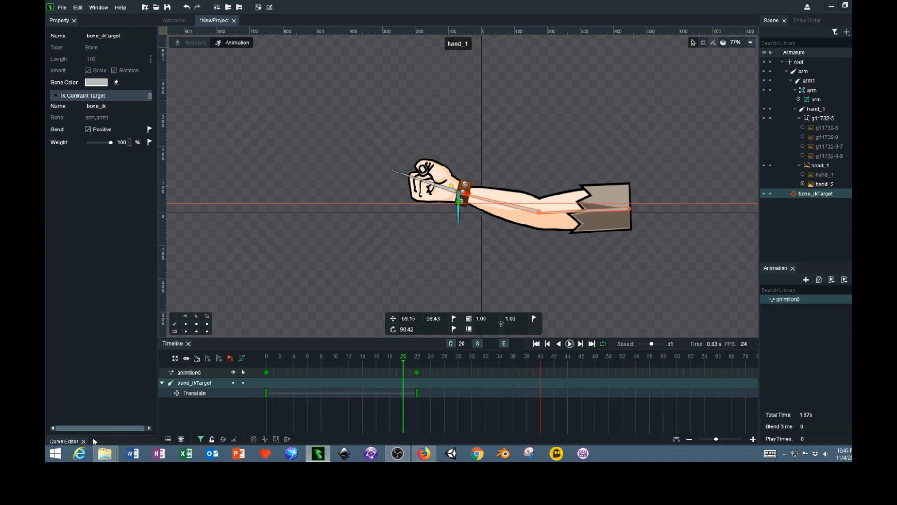
pyautogui.moveTo(100, 433); pyautogui.dragTo(111, 248)
# Examine the keyframes of the arm1, arm and hand_1 bones, scrubbing the animation between frames 0 and 28
pyautogui.click(483, 201)
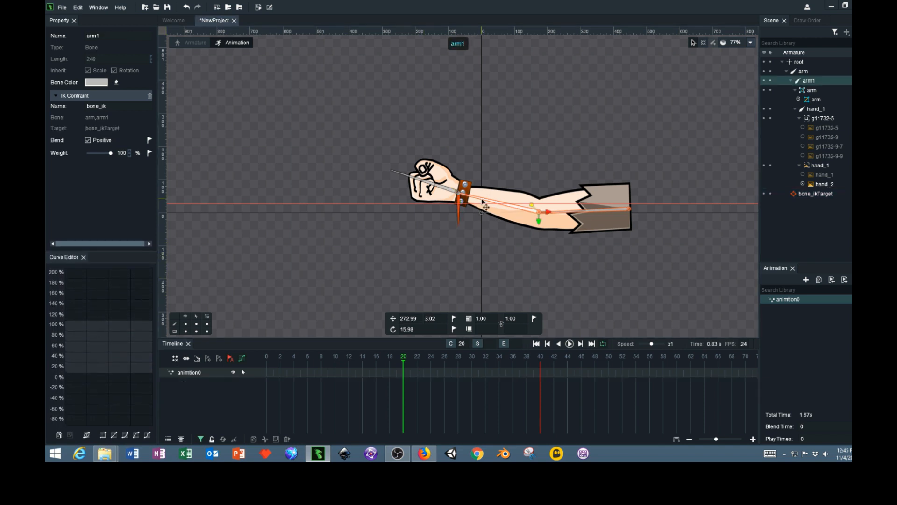
pyautogui.click(562, 216)
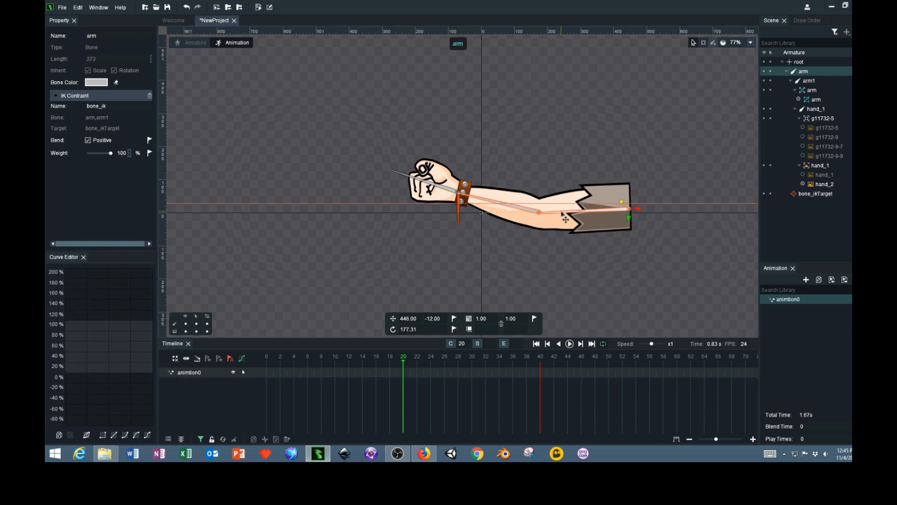
pyautogui.click(448, 193)
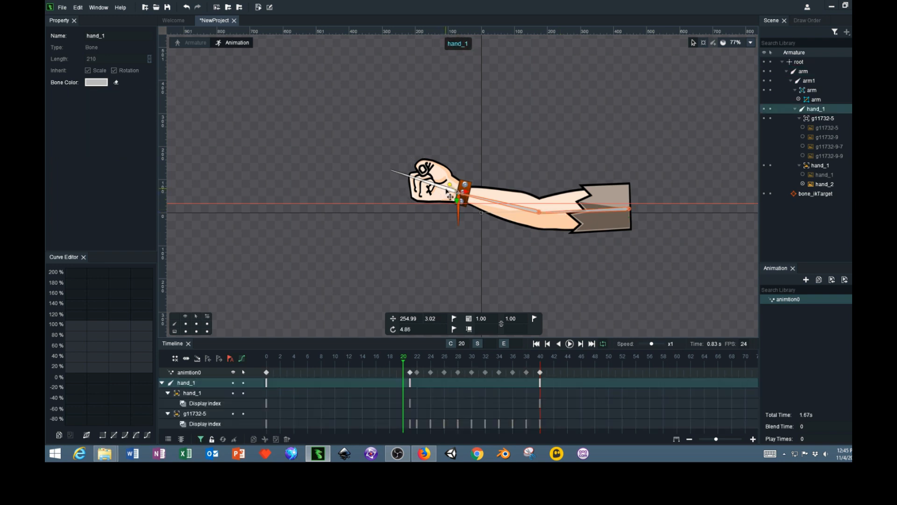
pyautogui.click(415, 388)
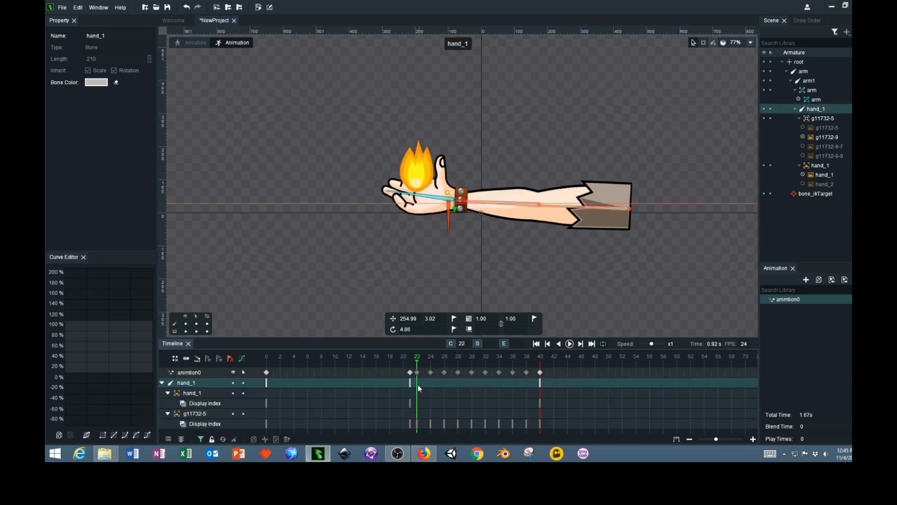
pyautogui.click(267, 382)
pyautogui.click(336, 386)
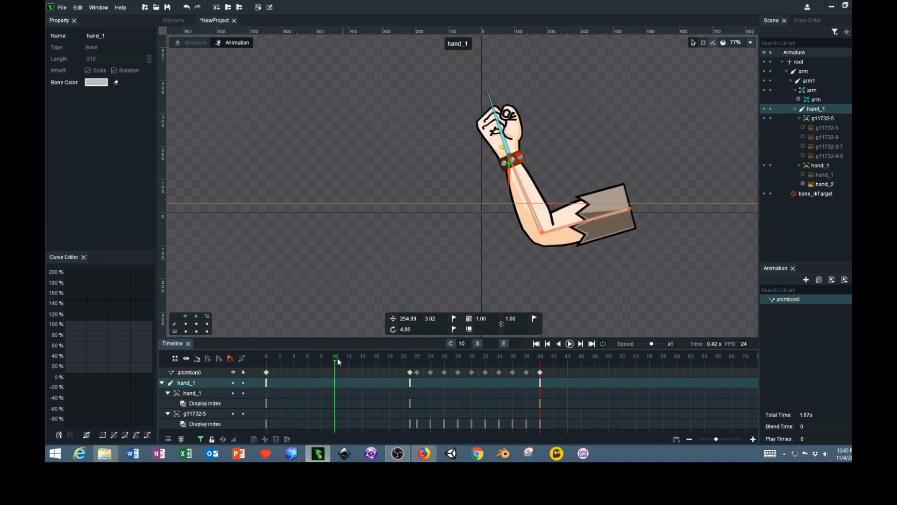
pyautogui.moveTo(337, 364); pyautogui.dragTo(459, 372)
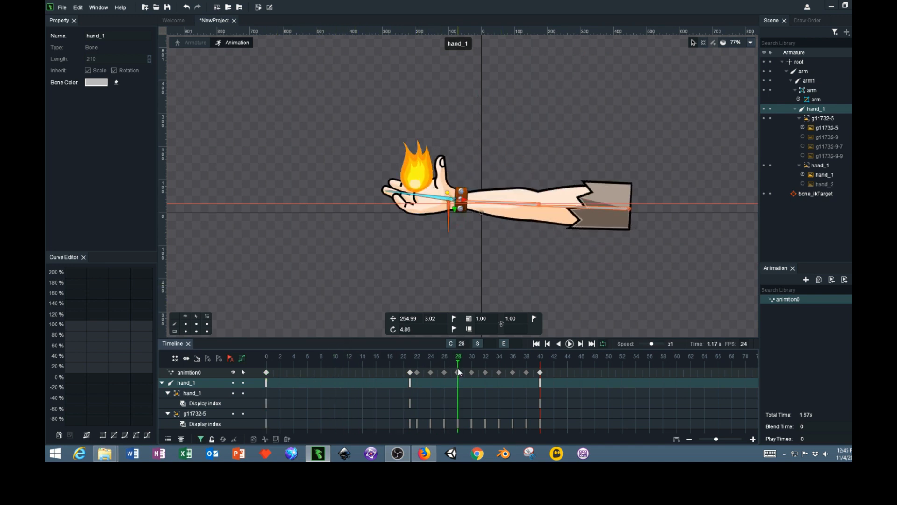
pyautogui.click(112, 436)
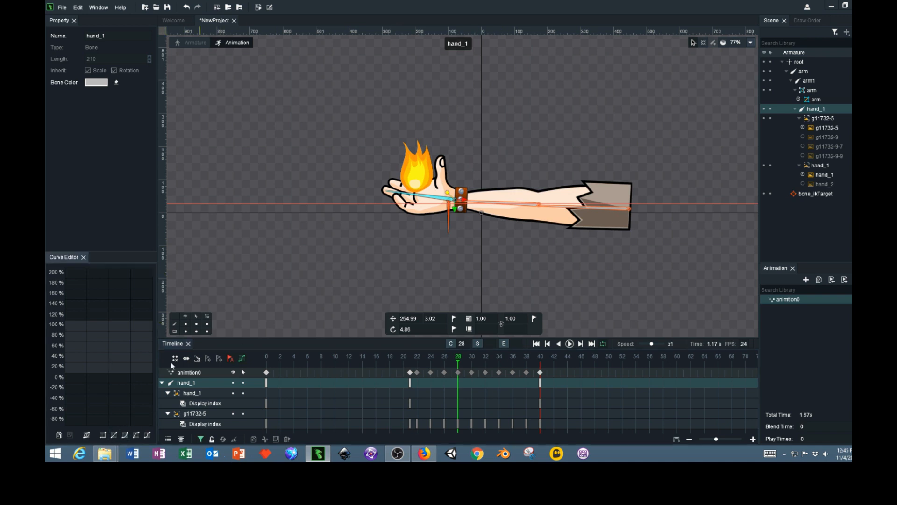
# In armature mode, create an IK constraint for the hand_1 bone with a new target beyond the fingertips at X -541.83, Y -27.74
pyautogui.click(423, 187)
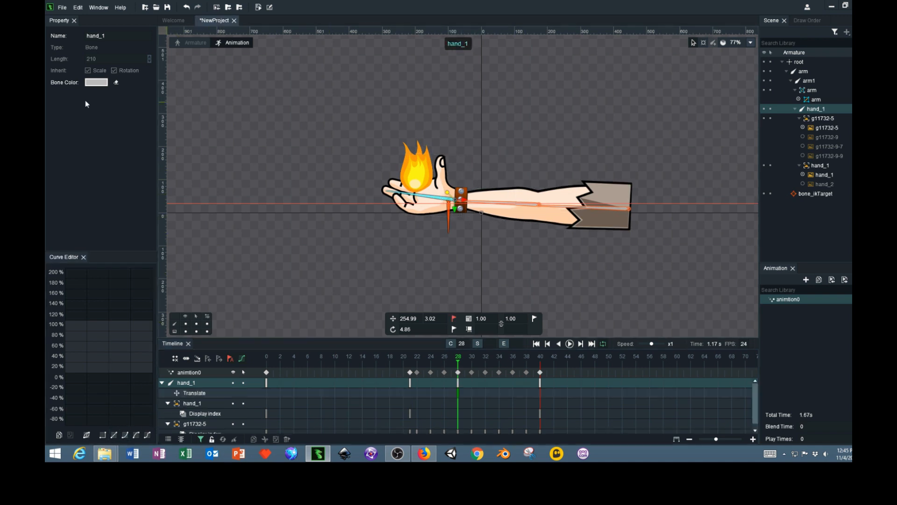
pyautogui.click(191, 44)
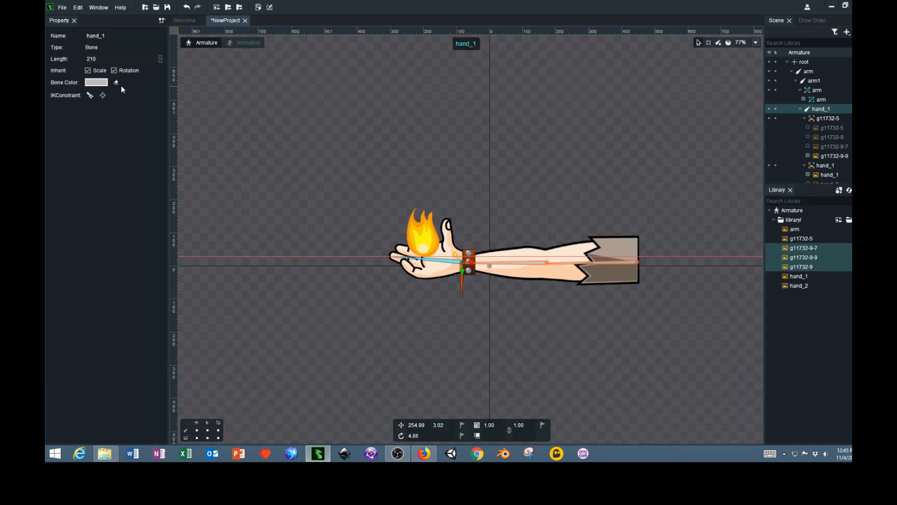
pyautogui.click(103, 95)
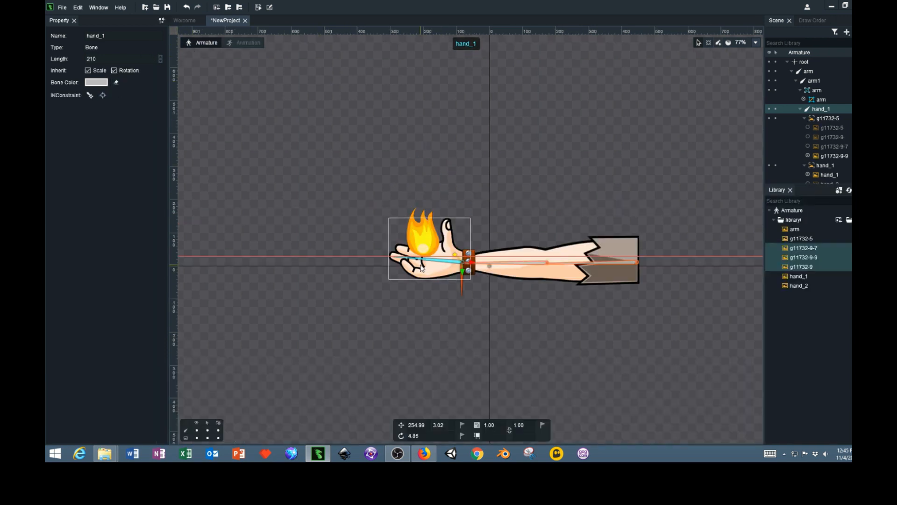
pyautogui.click(103, 95)
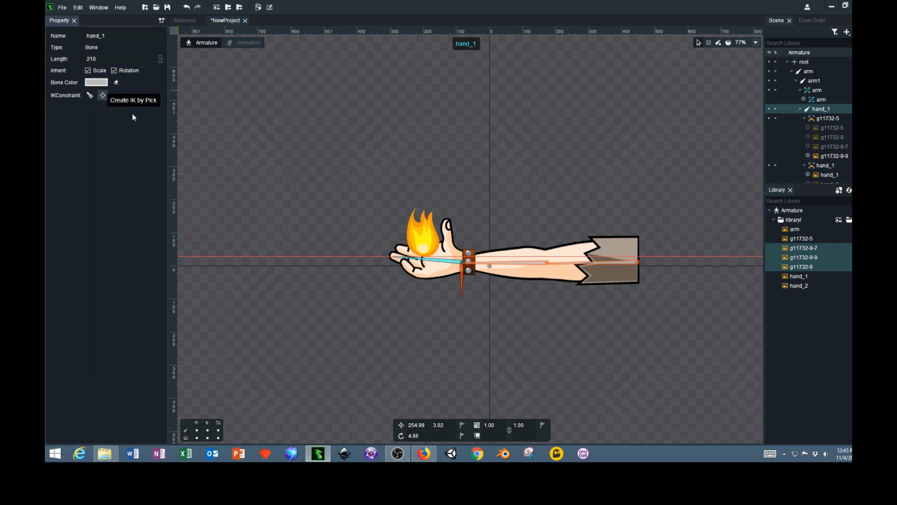
pyautogui.click(311, 244)
pyautogui.click(311, 245)
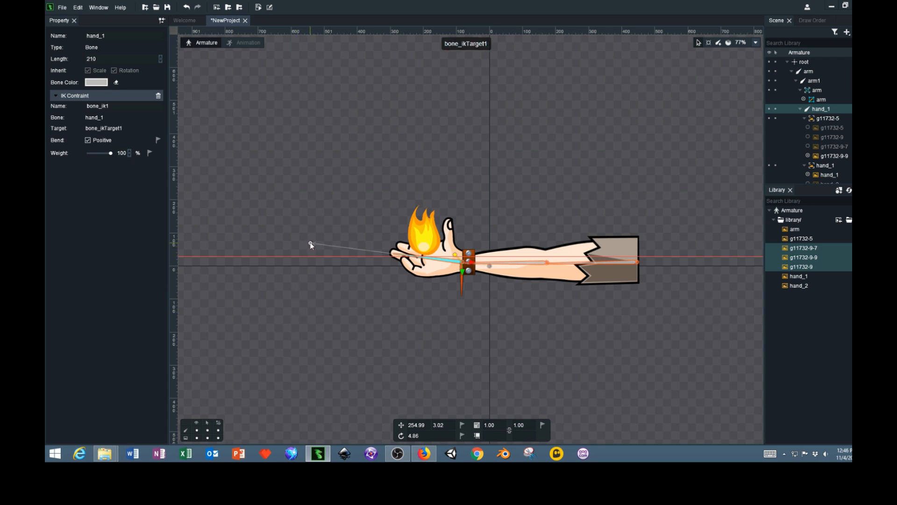
pyautogui.moveTo(312, 257); pyautogui.dragTo(311, 294)
pyautogui.moveTo(378, 231); pyautogui.dragTo(418, 256)
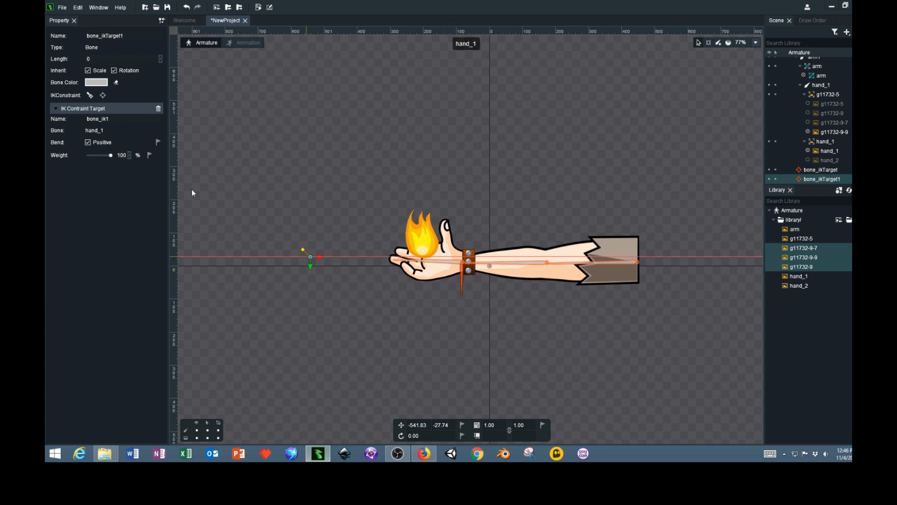
# Return to animation mode and play back the animation with the hand's new IK target, stopping at frame 12
pyautogui.click(243, 43)
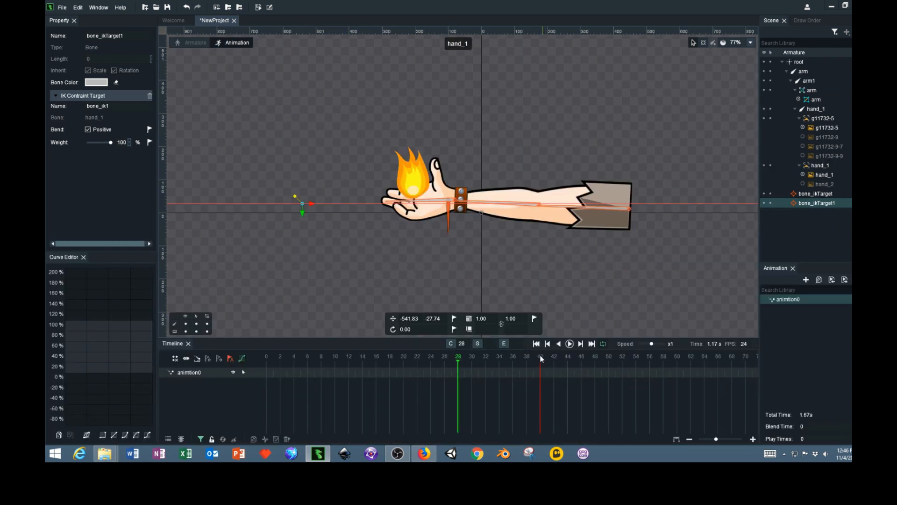
pyautogui.click(570, 344)
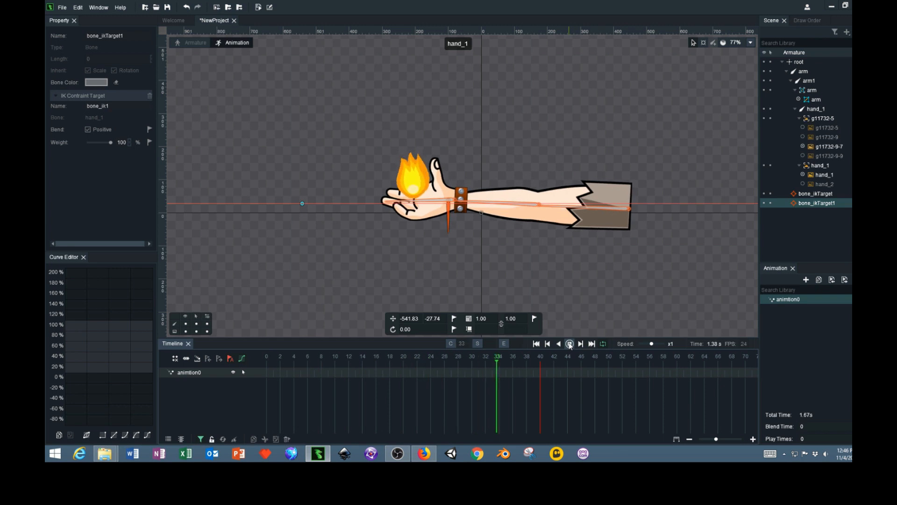
pyautogui.click(570, 344)
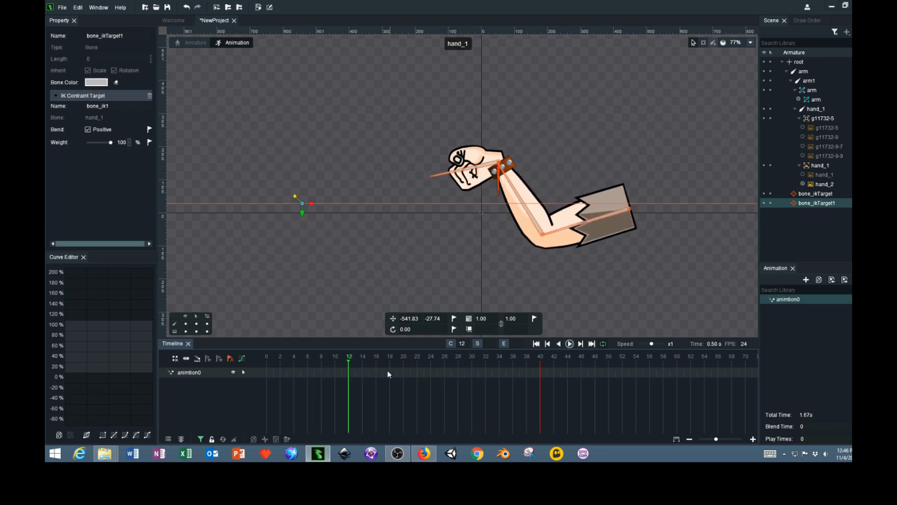
# At frame 0, key bone_ikTarget1 above the raised fist at X 400.88, Y -453.83 so the hand points upward
pyautogui.moveTo(350, 362); pyautogui.dragTo(220, 365)
pyautogui.moveTo(374, 204); pyautogui.dragTo(442, 31)
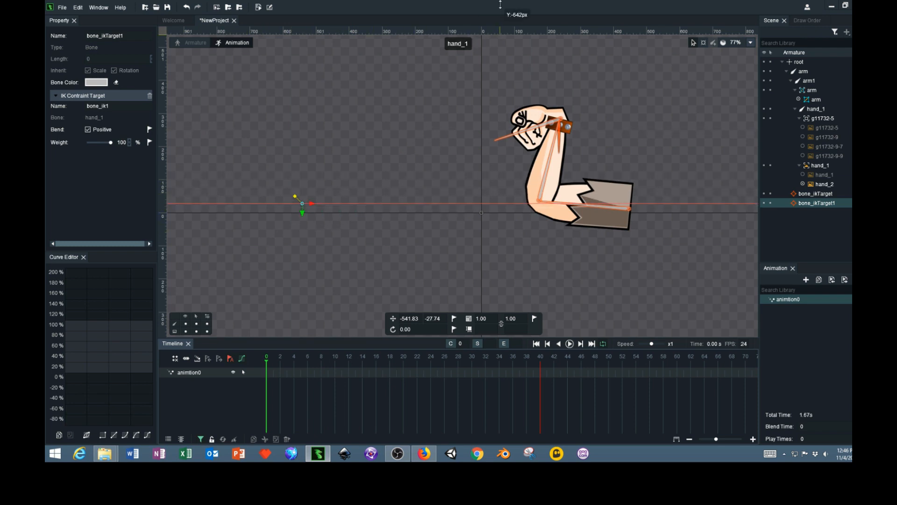
pyautogui.moveTo(305, 206); pyautogui.dragTo(628, 86)
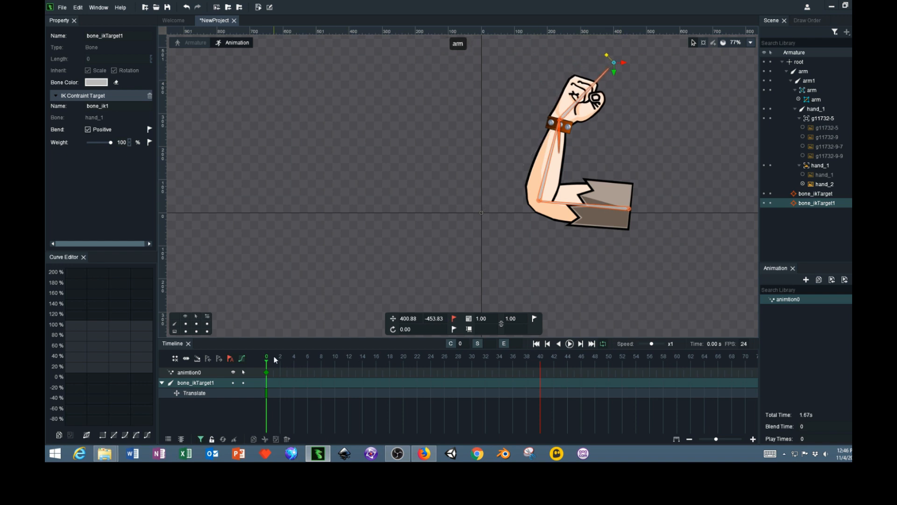
# Key bone_ikTarget1 at X -162.94, Y -341.33, rotation 27.26 on frame 15 and at X -336.22, Y -89.16 on frame 20, and play the animation
pyautogui.moveTo(268, 366); pyautogui.dragTo(369, 385)
pyautogui.moveTo(650, 131); pyautogui.dragTo(440, 107)
pyautogui.moveTo(370, 365); pyautogui.dragTo(404, 390)
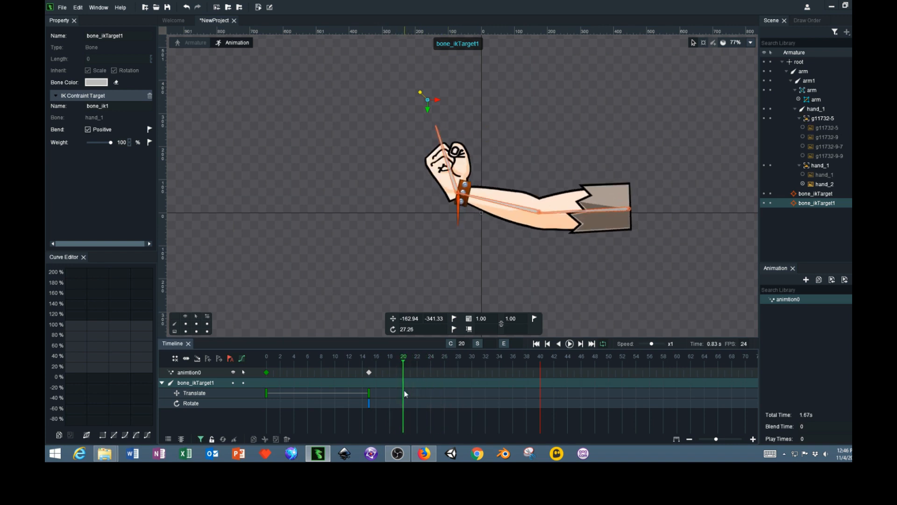
pyautogui.moveTo(428, 111); pyautogui.dragTo(380, 201)
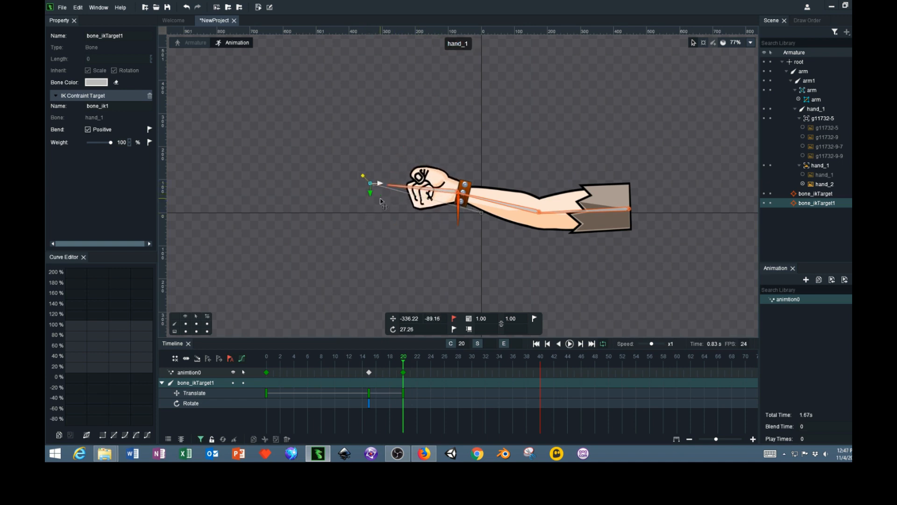
pyautogui.click(569, 345)
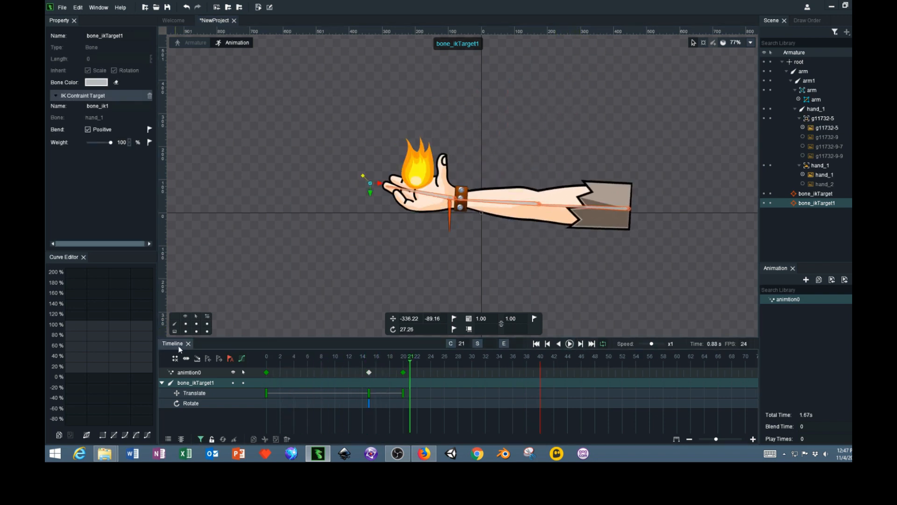
# Hide the bones while keeping the artwork visible, and play back the animation, stopping at frame 36
pyautogui.click(187, 325)
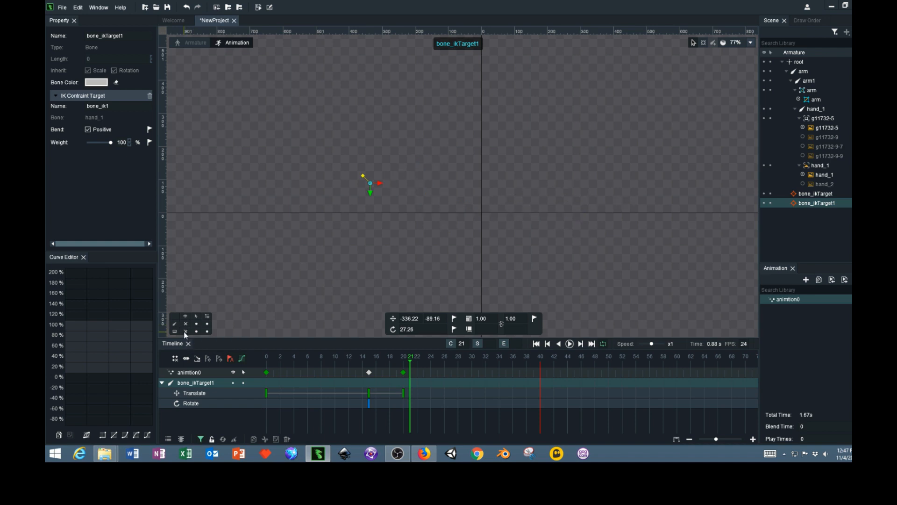
pyautogui.click(197, 323)
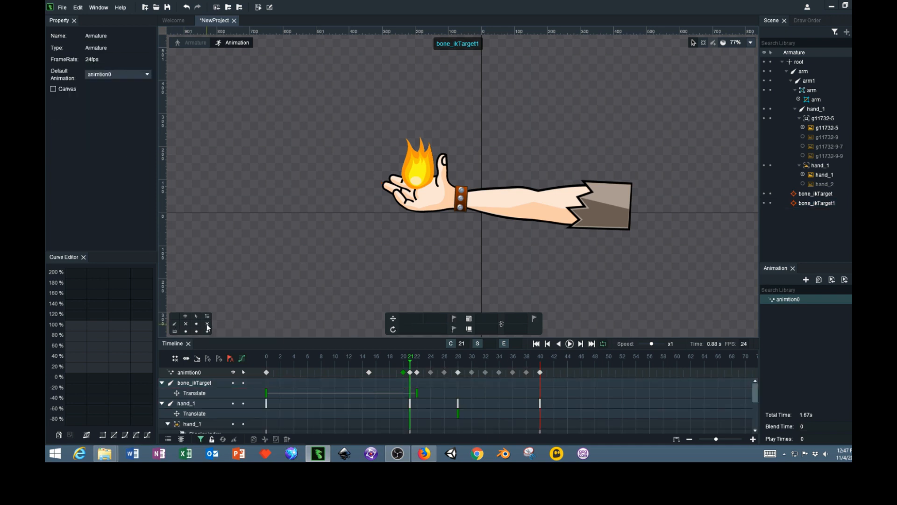
pyautogui.click(187, 326)
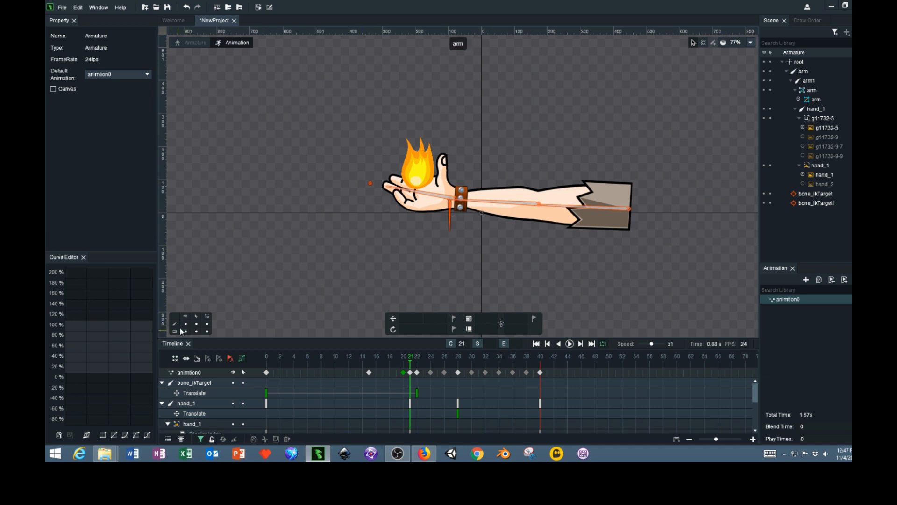
pyautogui.click(186, 326)
pyautogui.click(570, 344)
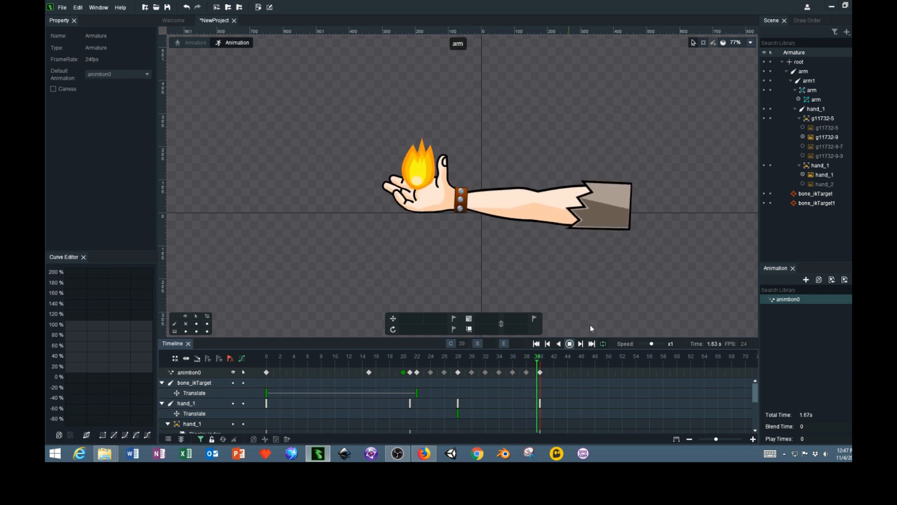
pyautogui.click(570, 344)
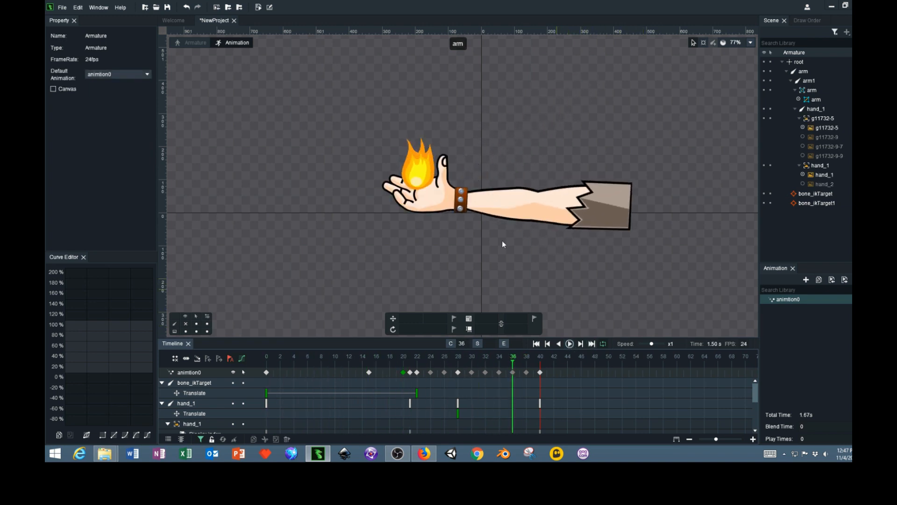
# At frame 14, key a deformation of the arm mesh by raising the vertices along the upper arm's top edge near the elbow
pyautogui.click(575, 220)
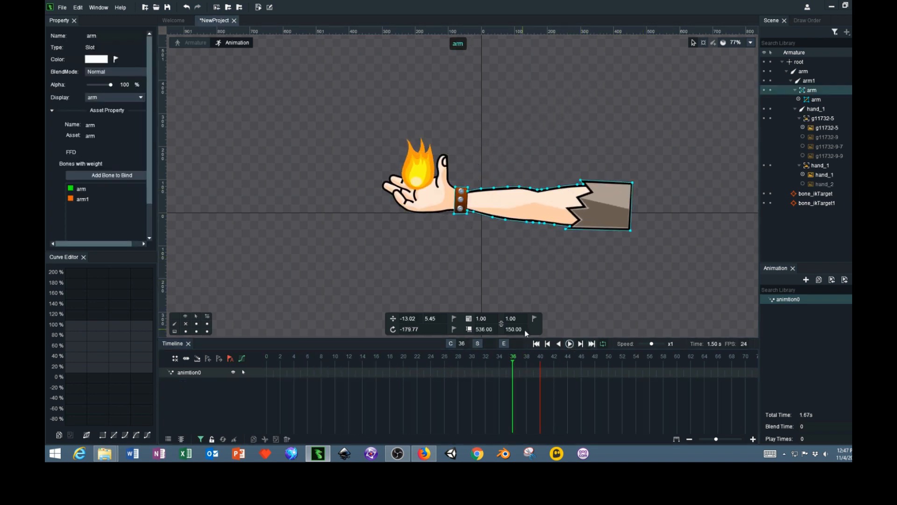
pyautogui.moveTo(514, 360); pyautogui.dragTo(365, 389)
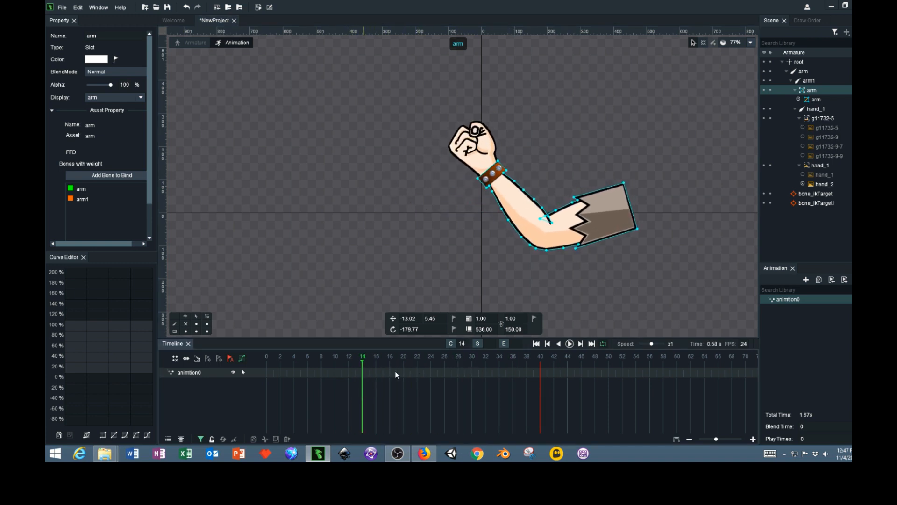
pyautogui.doubleClick(567, 211)
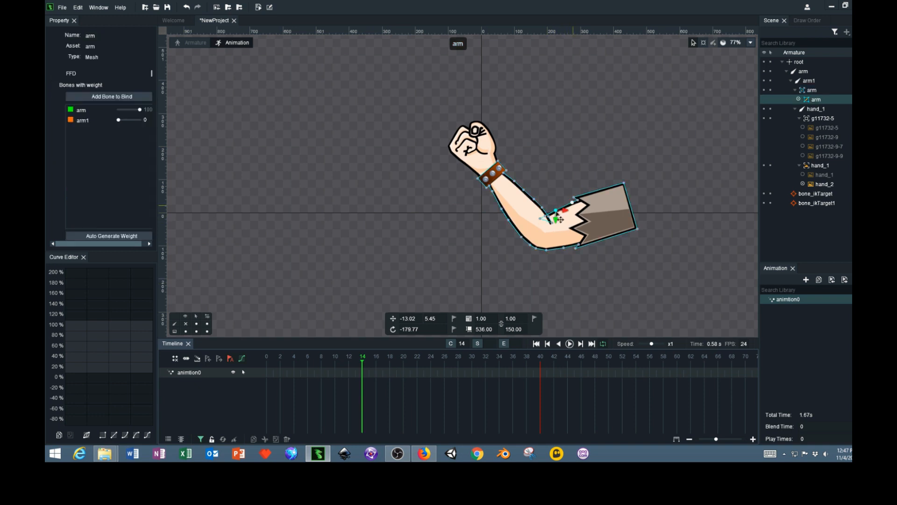
pyautogui.moveTo(559, 227)
pyautogui.mouseDown()
pyautogui.moveTo(559, 210)
pyautogui.moveTo(575, 207)
pyautogui.moveTo(556, 210)
pyautogui.mouseUp()
pyautogui.click(572, 203)
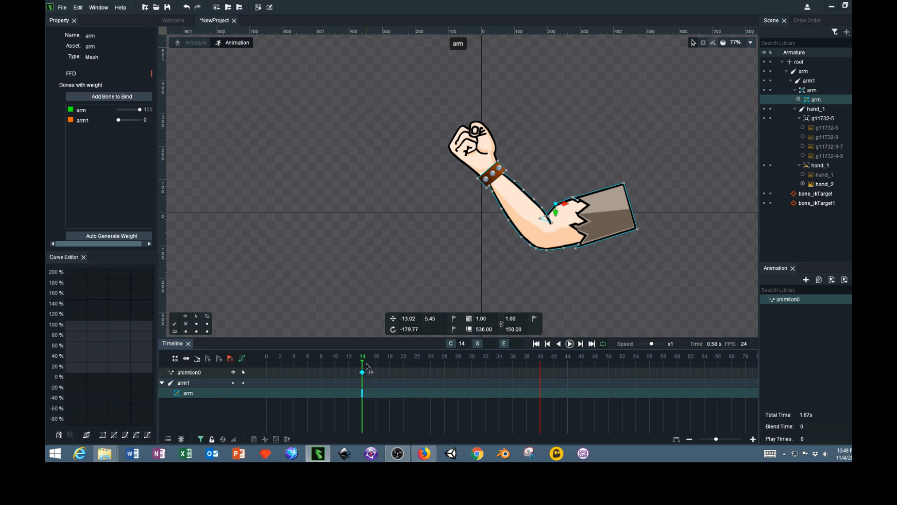
# At frame 15, pull the arm mesh vertex beside the torn sleeve upward into a spike, move that key to frame 22, and check both keys
pyautogui.moveTo(354, 373); pyautogui.dragTo(373, 396)
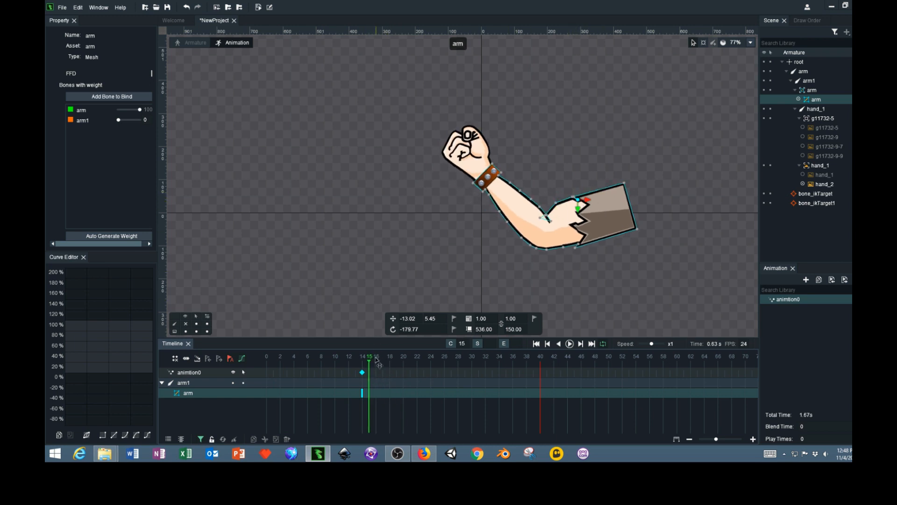
pyautogui.moveTo(573, 202); pyautogui.dragTo(573, 169)
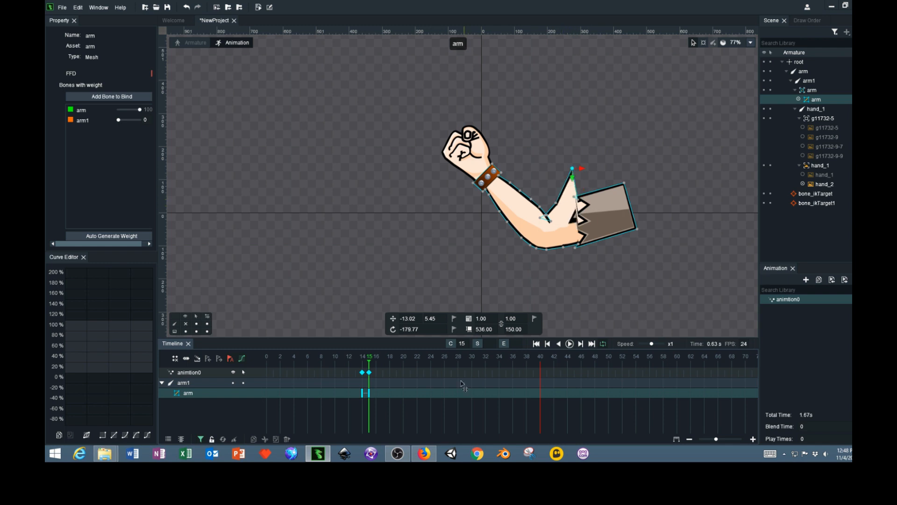
pyautogui.click(365, 372)
pyautogui.moveTo(374, 391); pyautogui.dragTo(418, 392)
pyautogui.moveTo(365, 369); pyautogui.dragTo(365, 430)
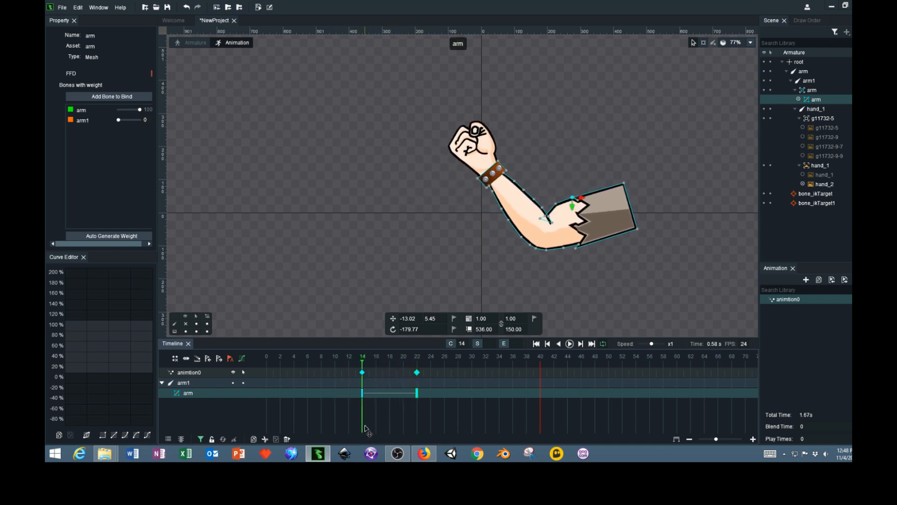
pyautogui.click(418, 396)
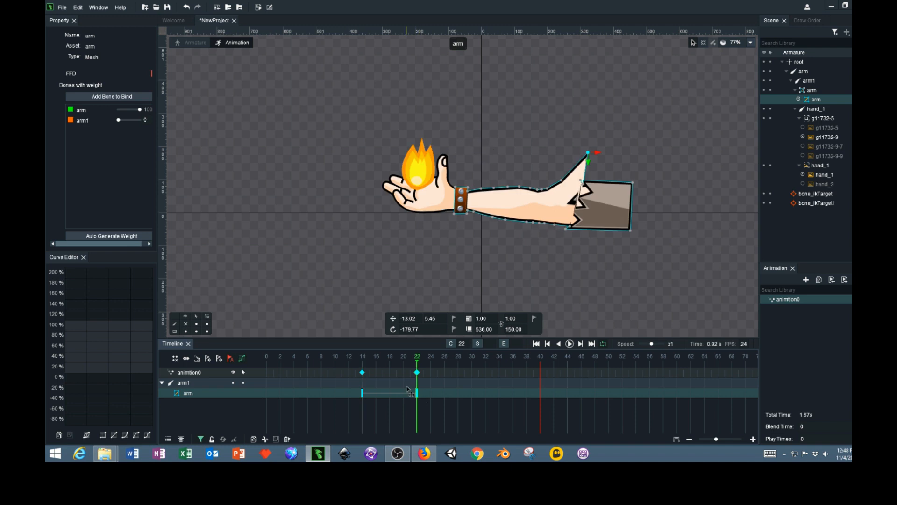
# Undo the arm mesh deformations and their keyframes
pyautogui.hotkey('ctrl', 'z')
pyautogui.hotkey('ctrl', 'z')
pyautogui.hotkey('ctrl', 'z')
pyautogui.hotkey('ctrl', 'z')
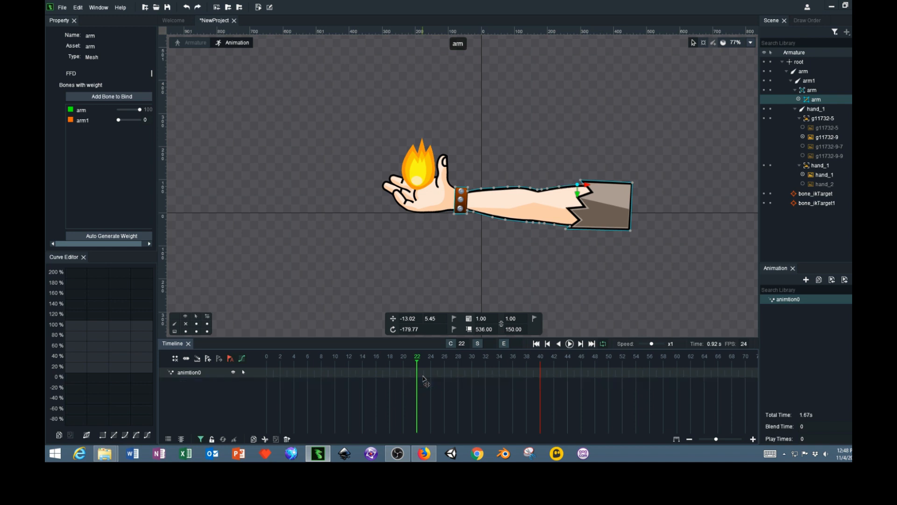